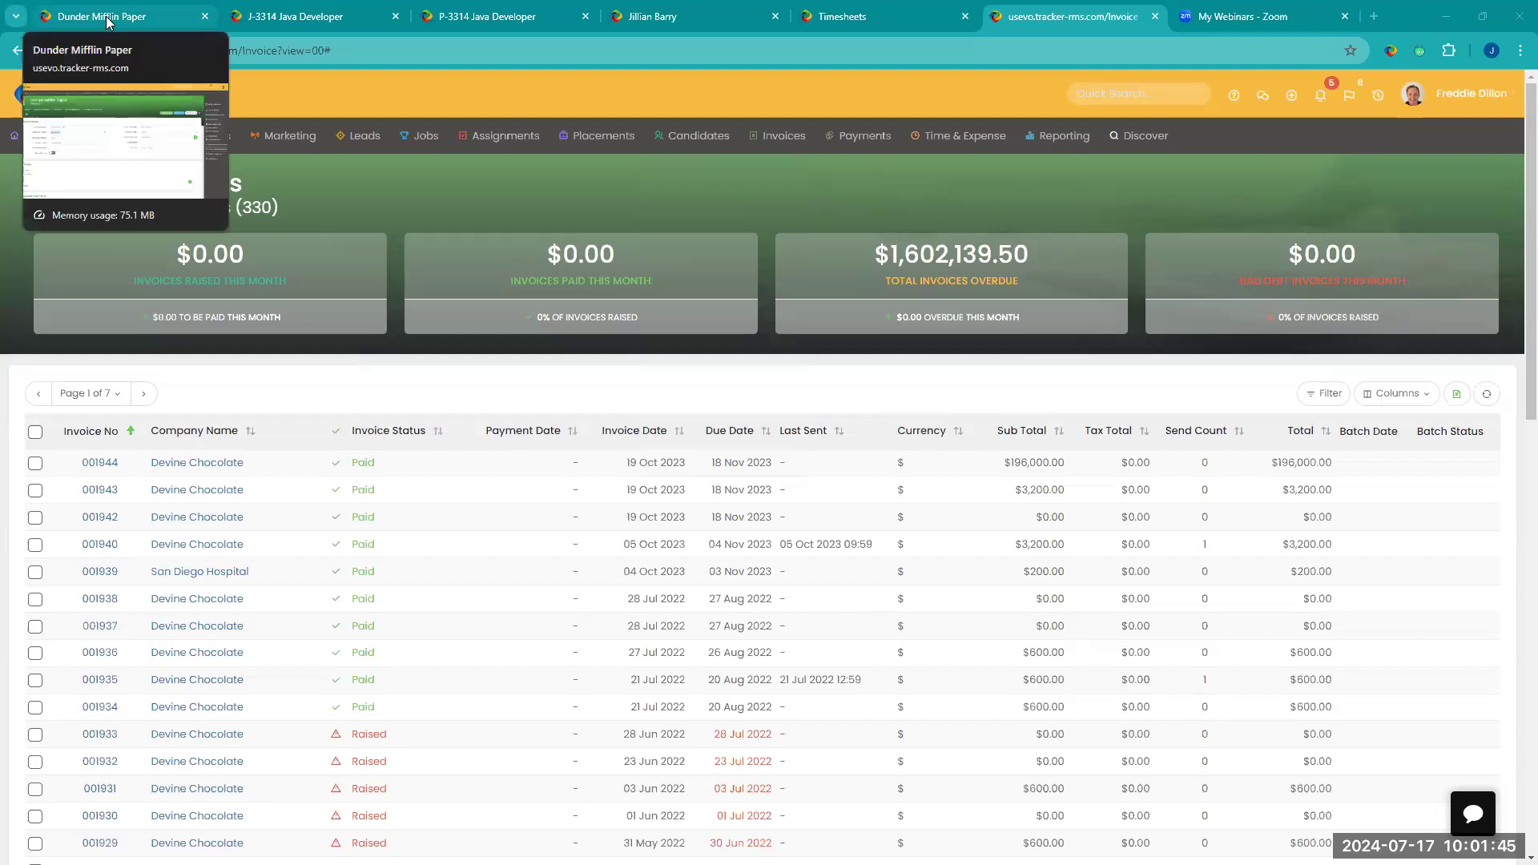
Step: Review the Java Developer job, its assignment, the client contact record and the timesheets list
click(285, 25)
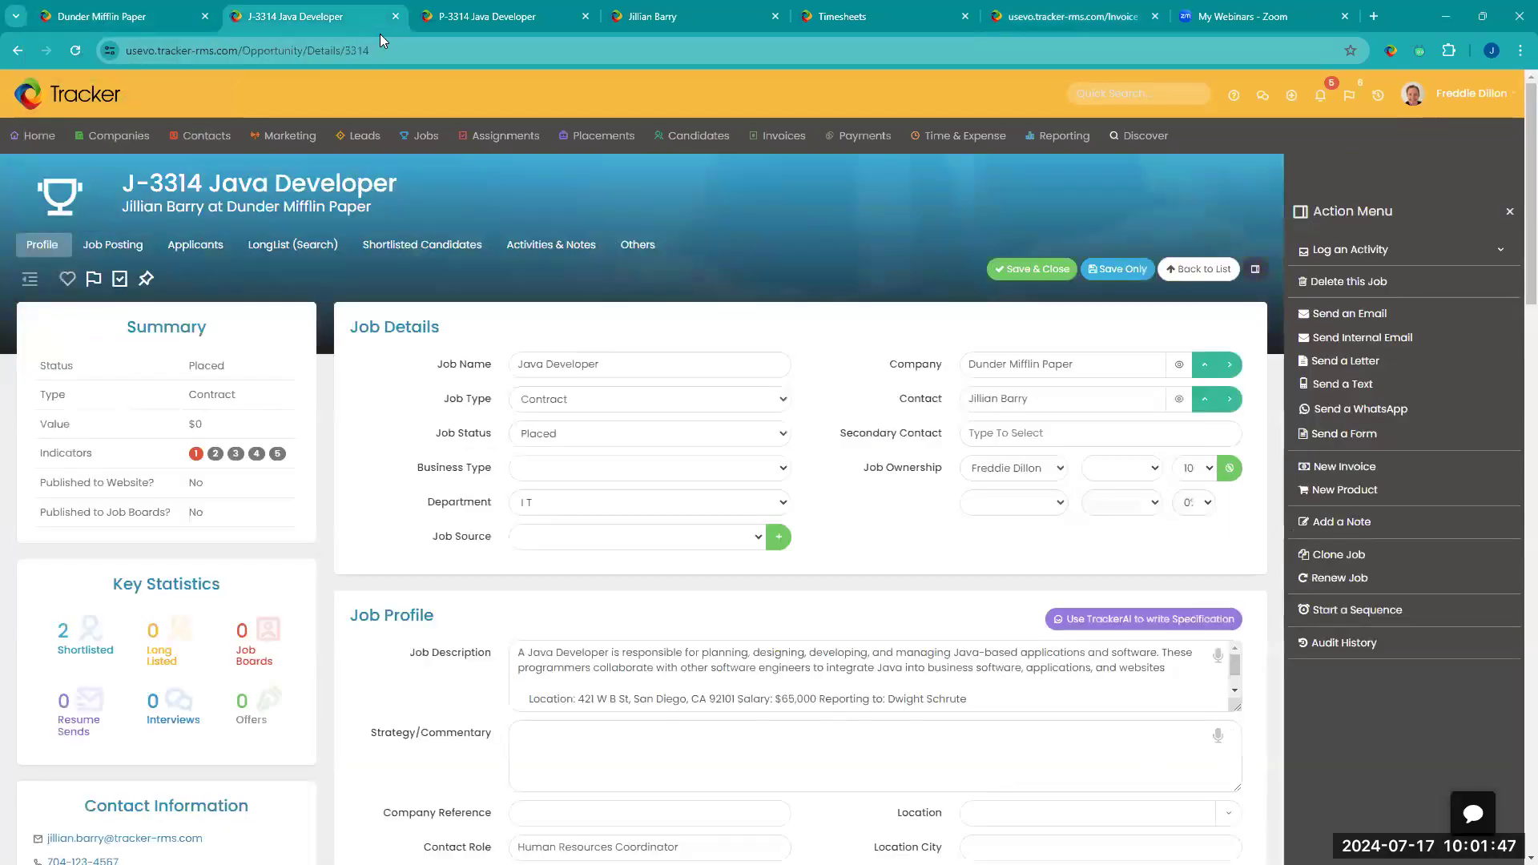
click(510, 20)
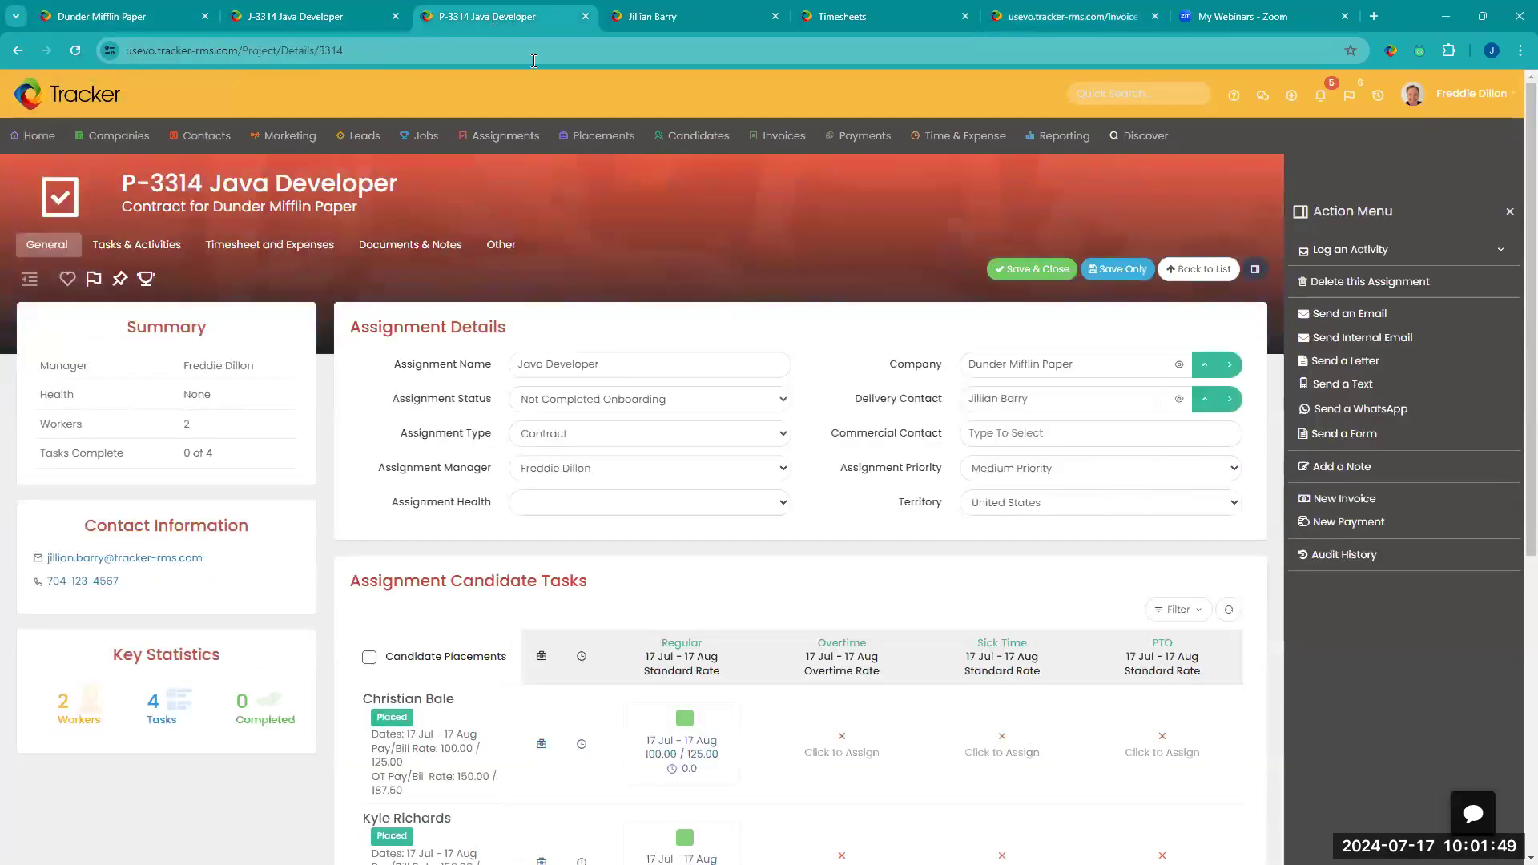
click(624, 25)
mouse_move(697, 135)
click(937, 24)
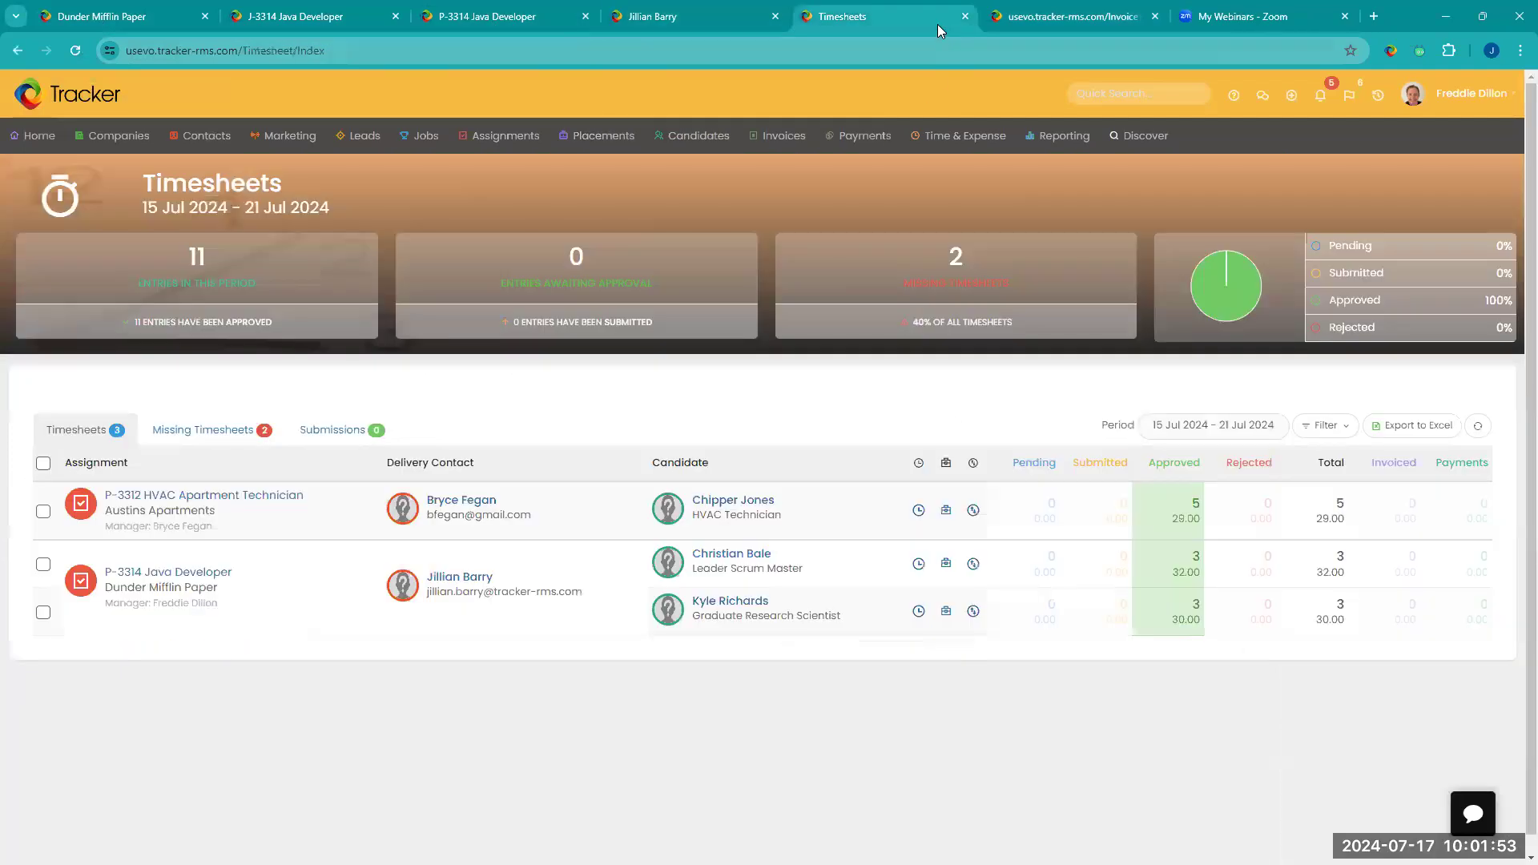
click(628, 27)
mouse_move(697, 135)
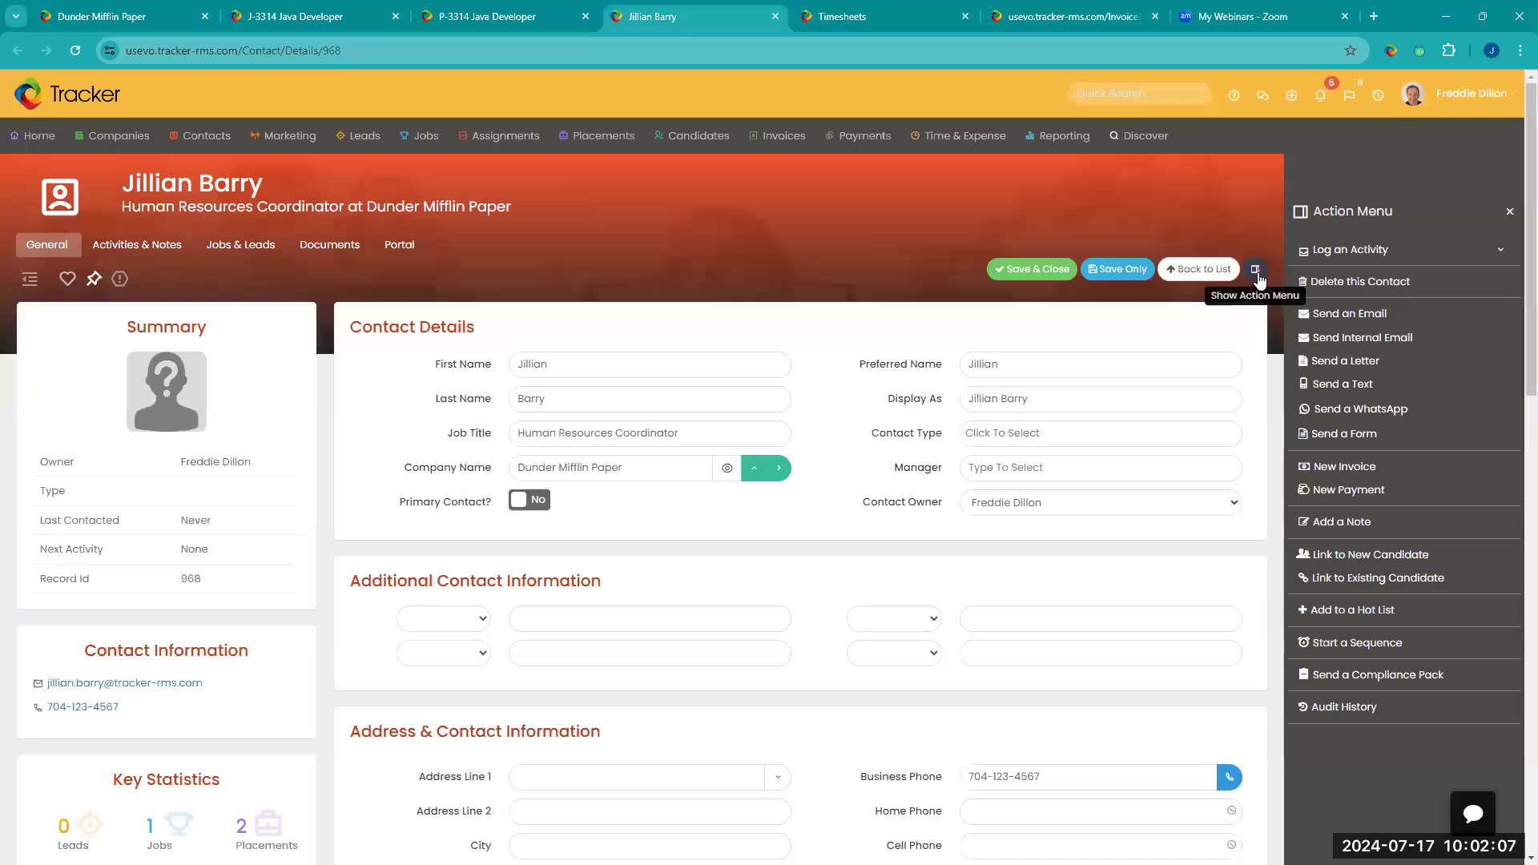
click(1347, 474)
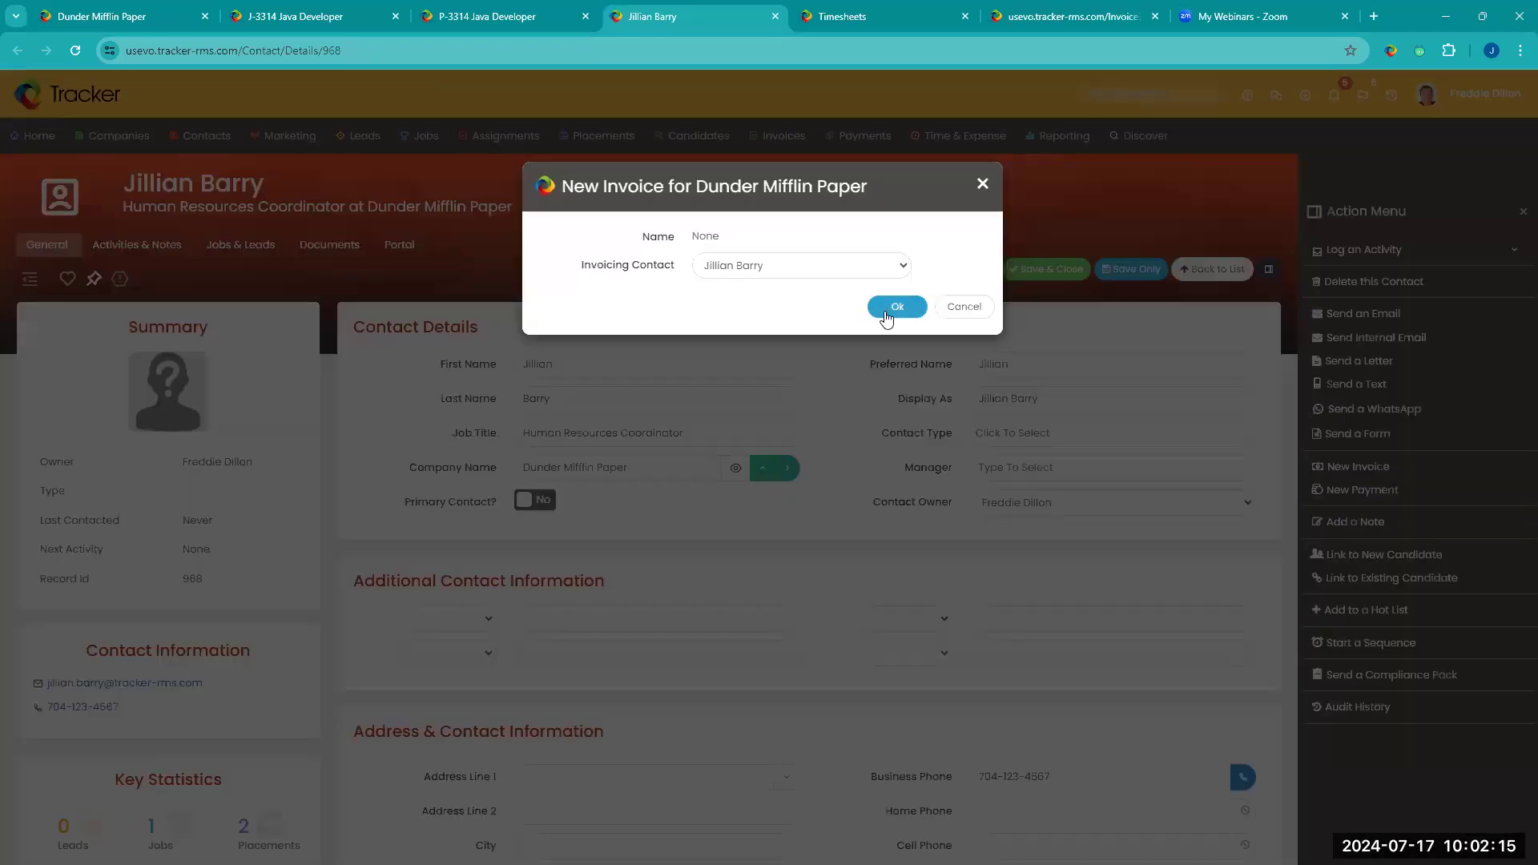
click(977, 317)
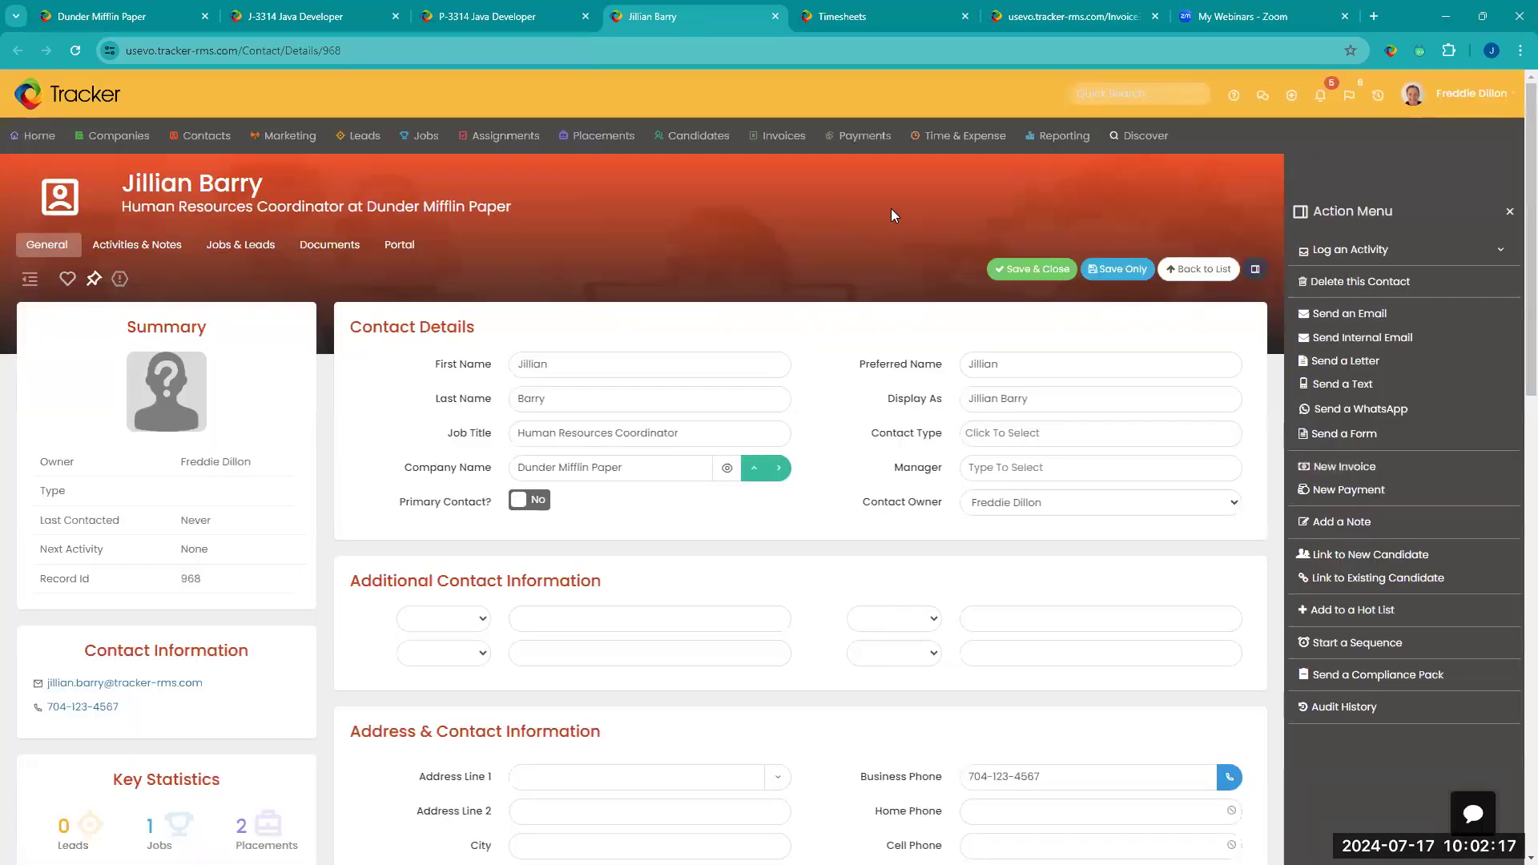
Step: Create a new invoice from the P-3314 Java Developer assignment, keeping the default invoicing contact
click(494, 17)
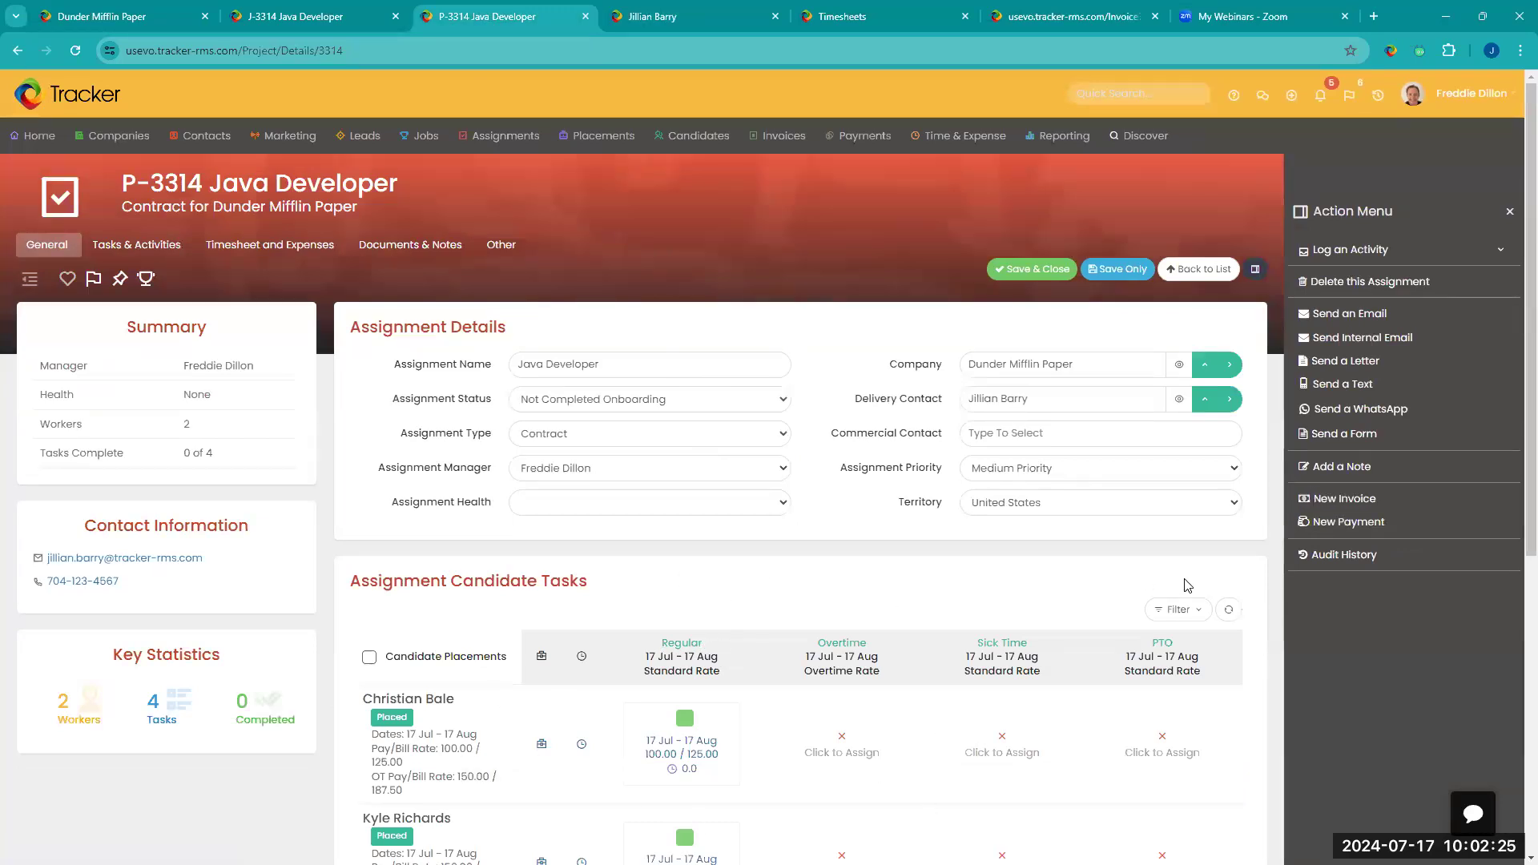
click(1350, 499)
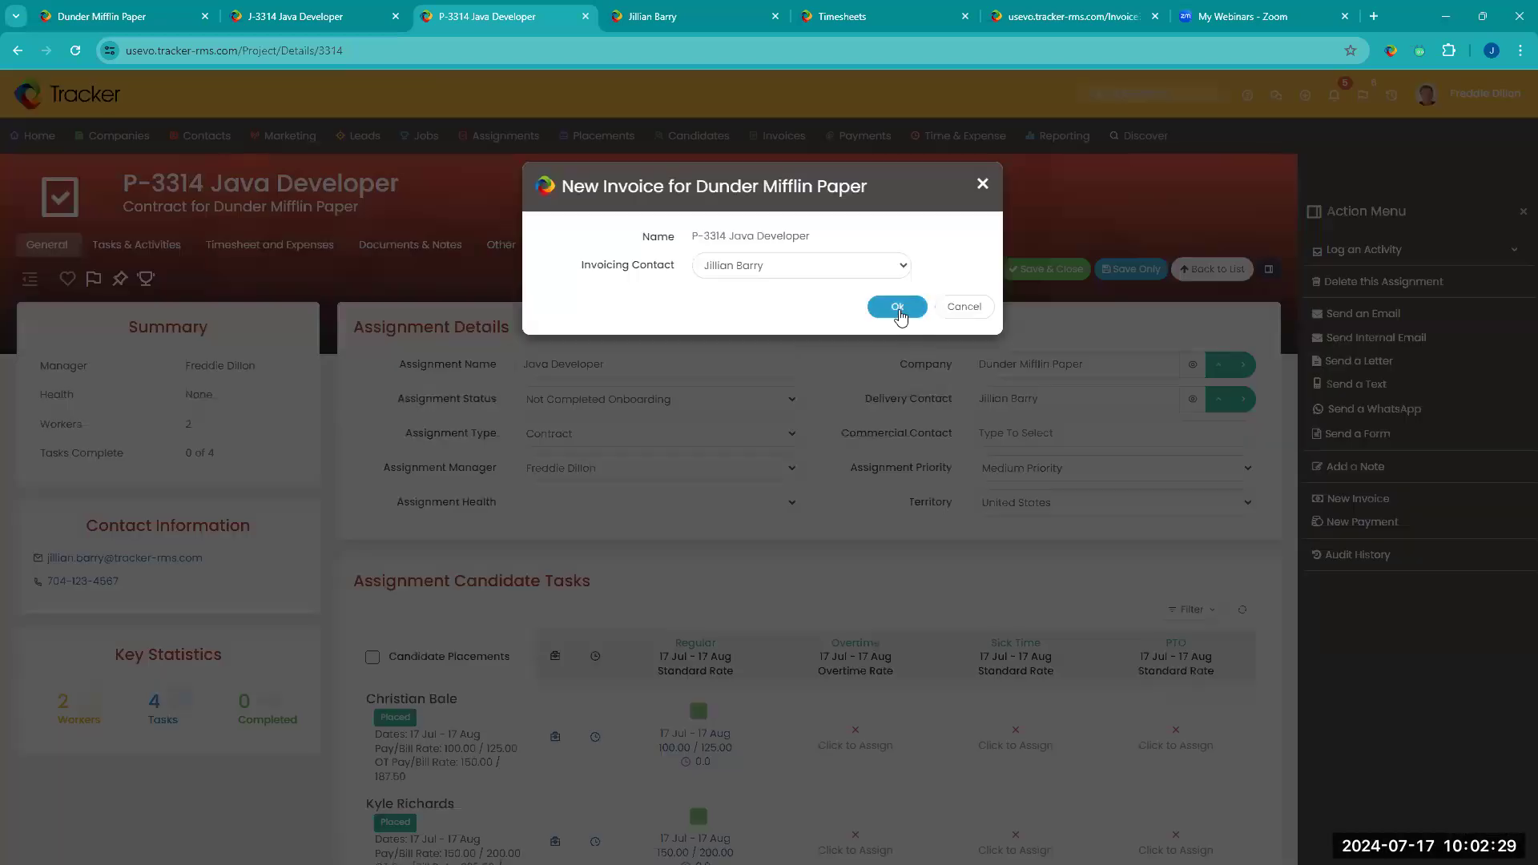
click(897, 309)
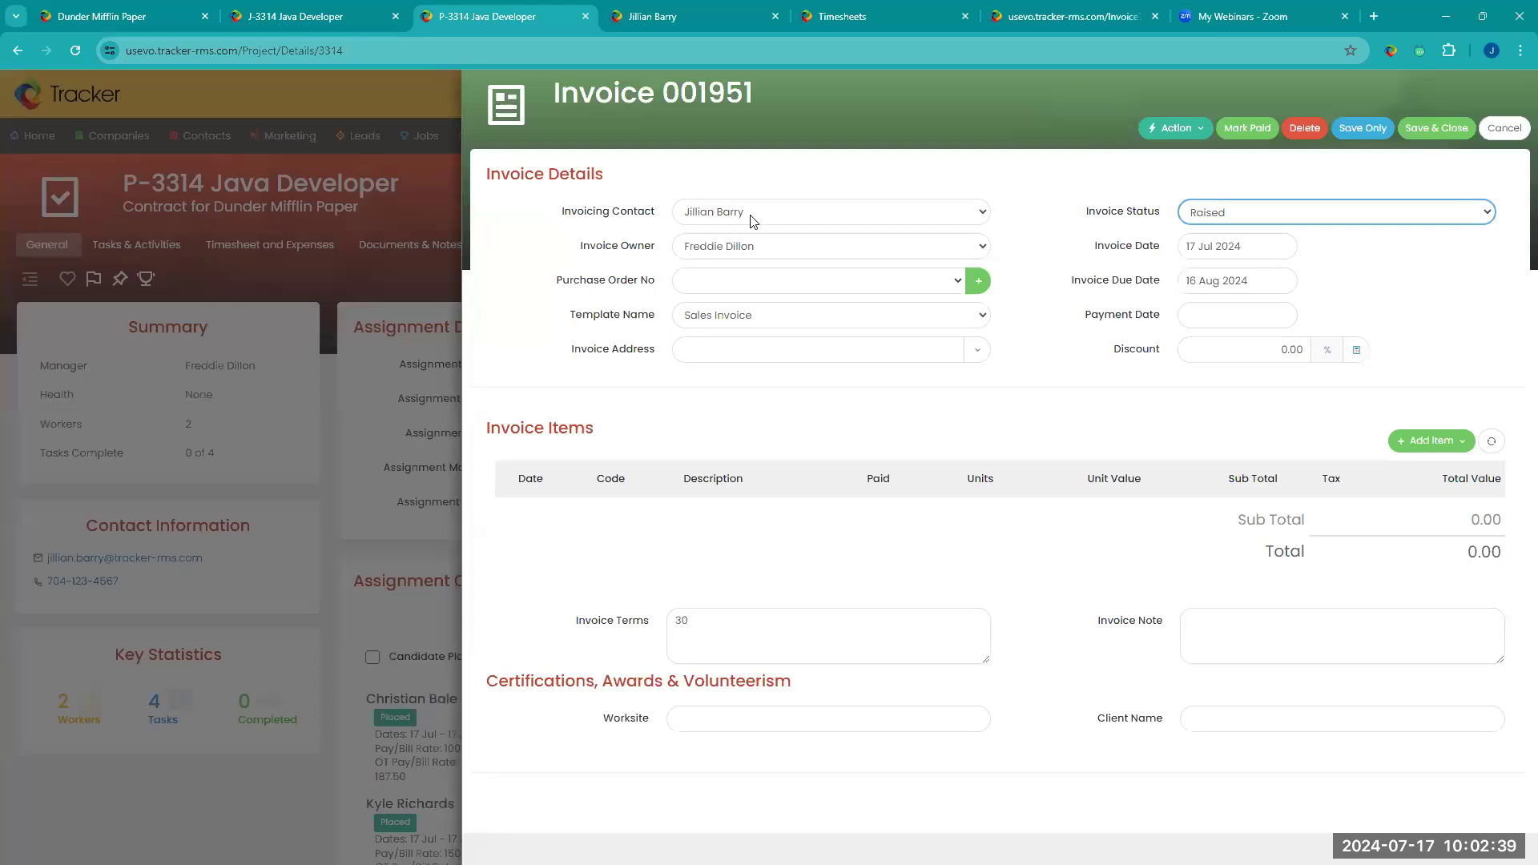
Step: Check the available options for the invoice's owner, template, address and status
click(784, 258)
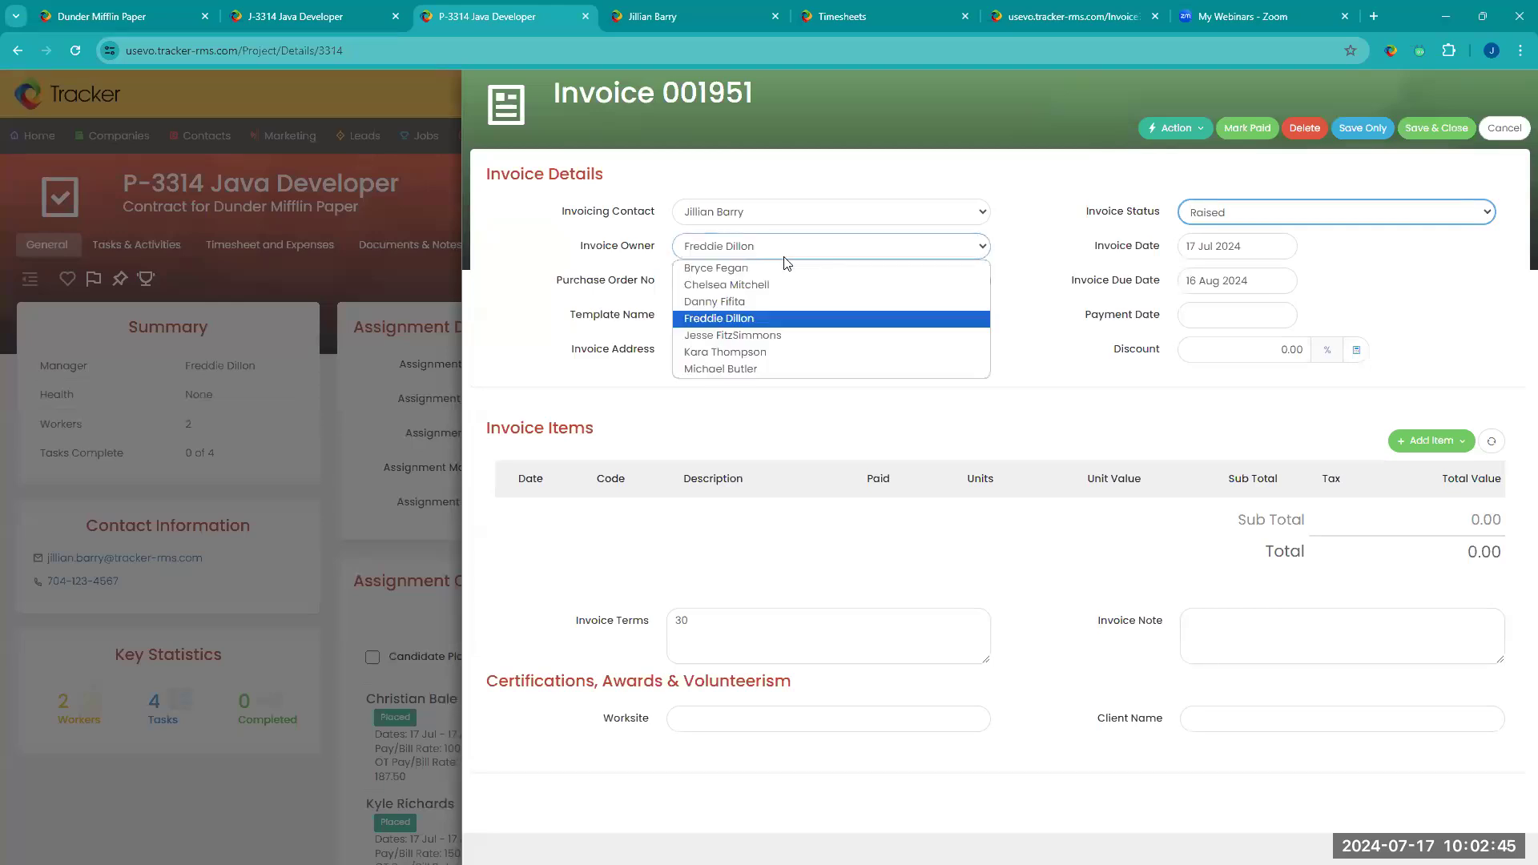
click(784, 258)
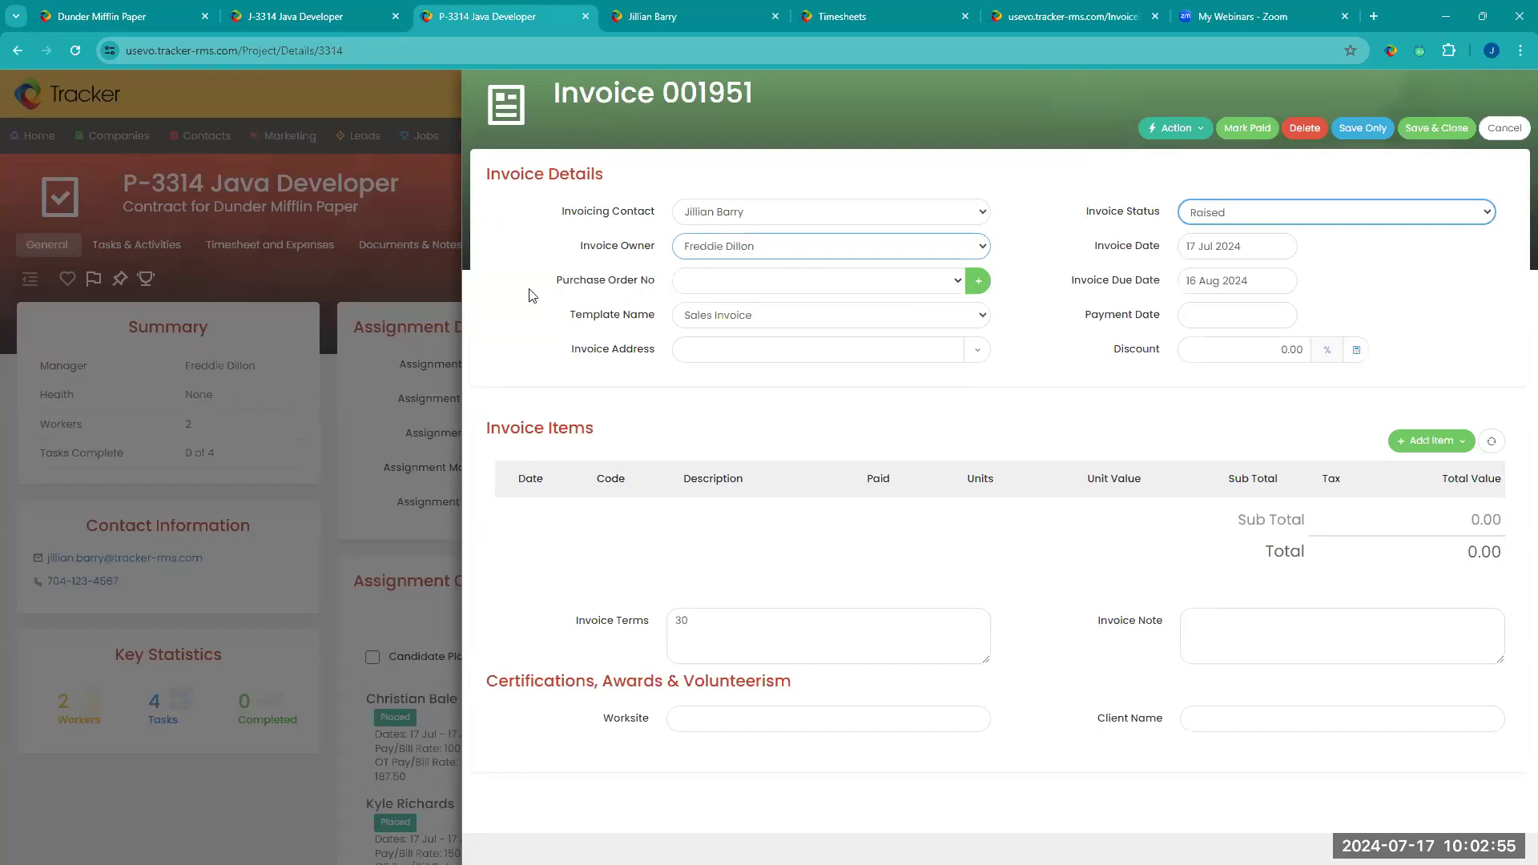
click(895, 315)
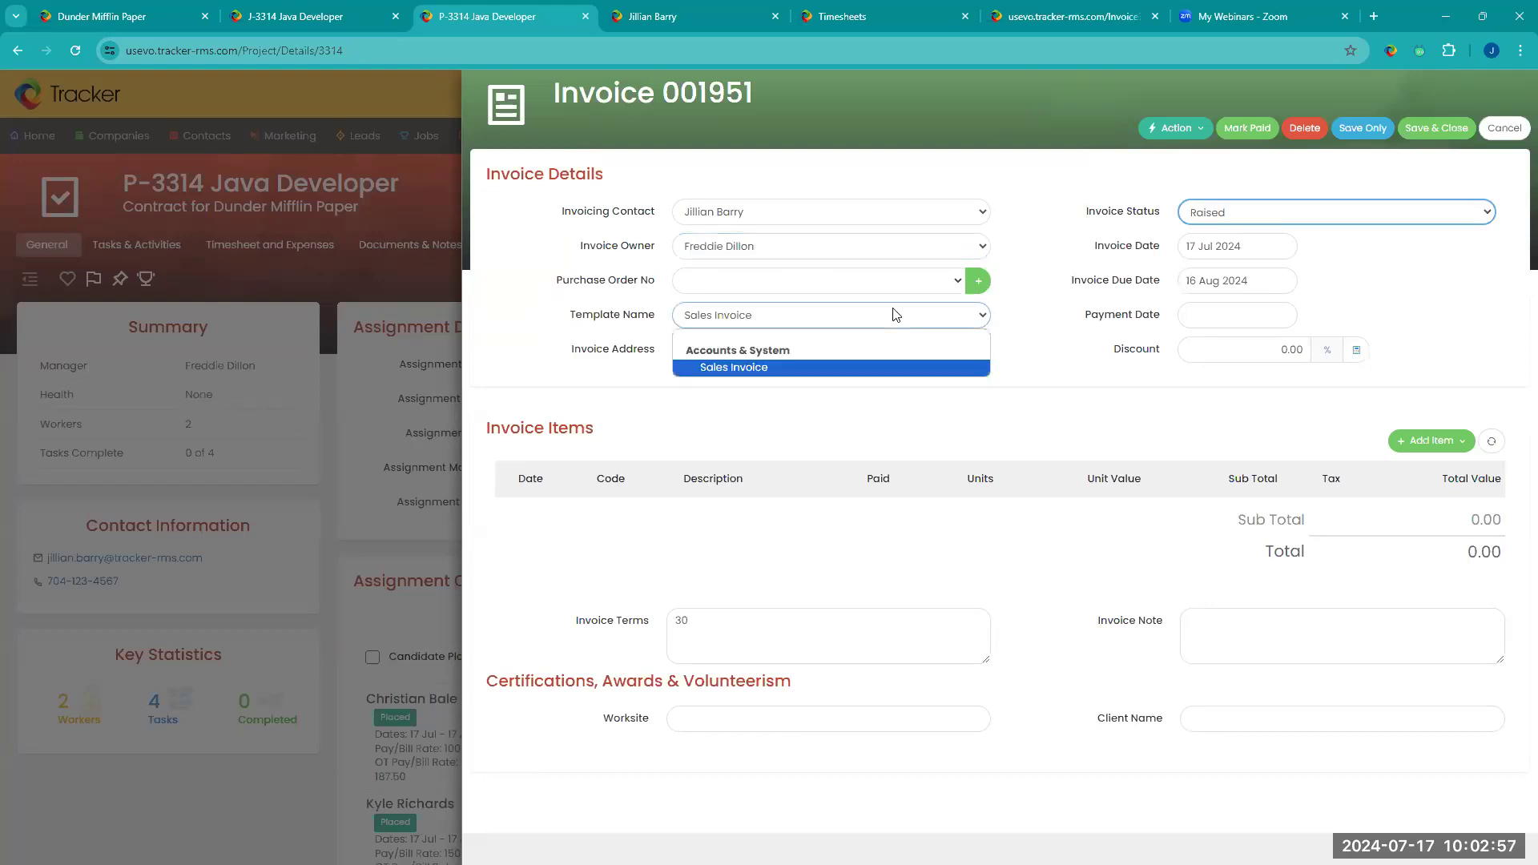
click(895, 315)
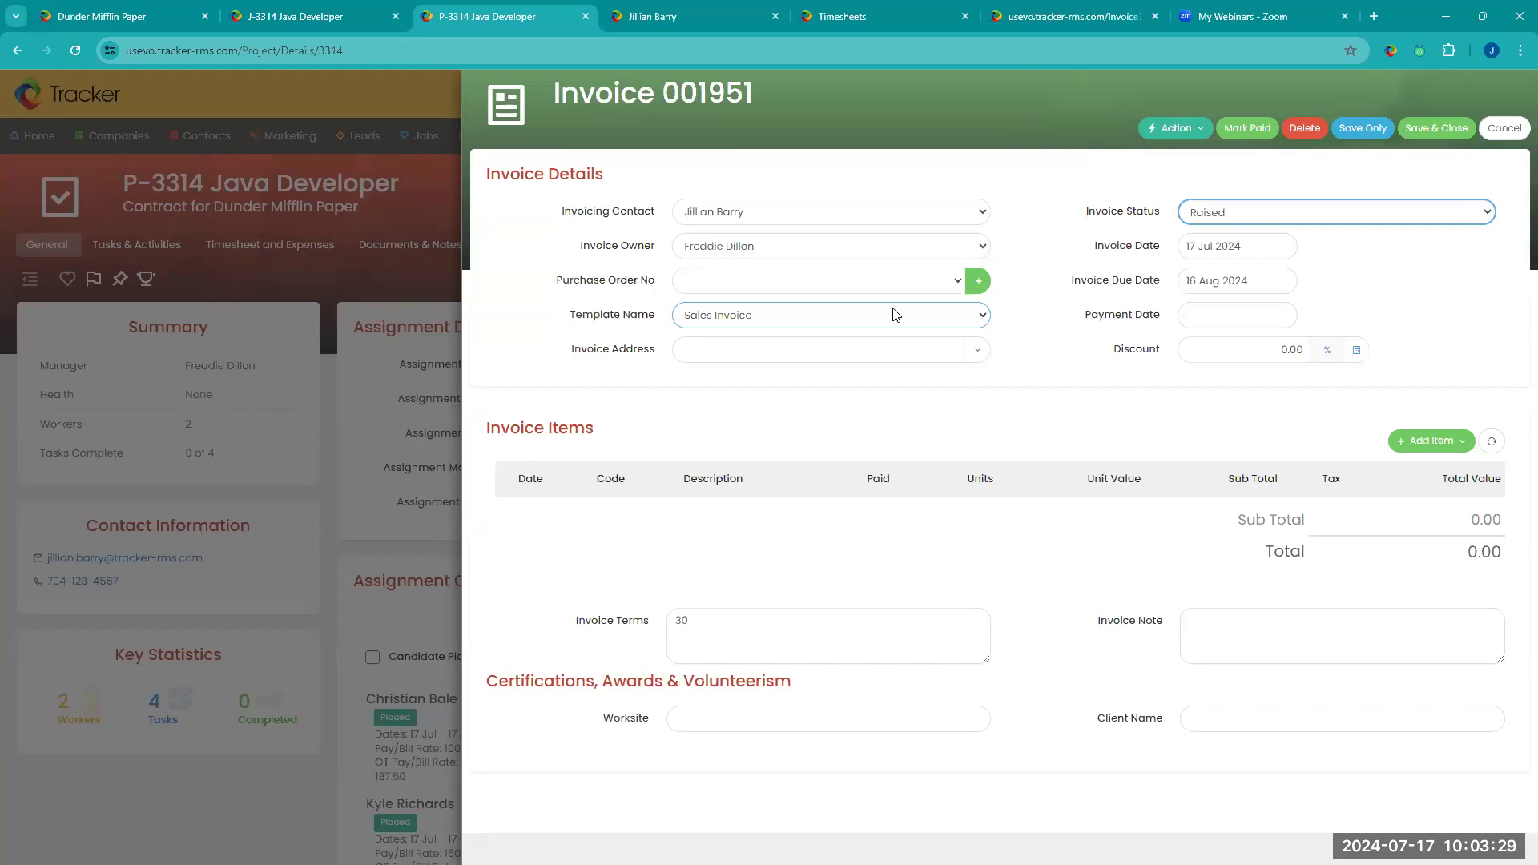
click(977, 352)
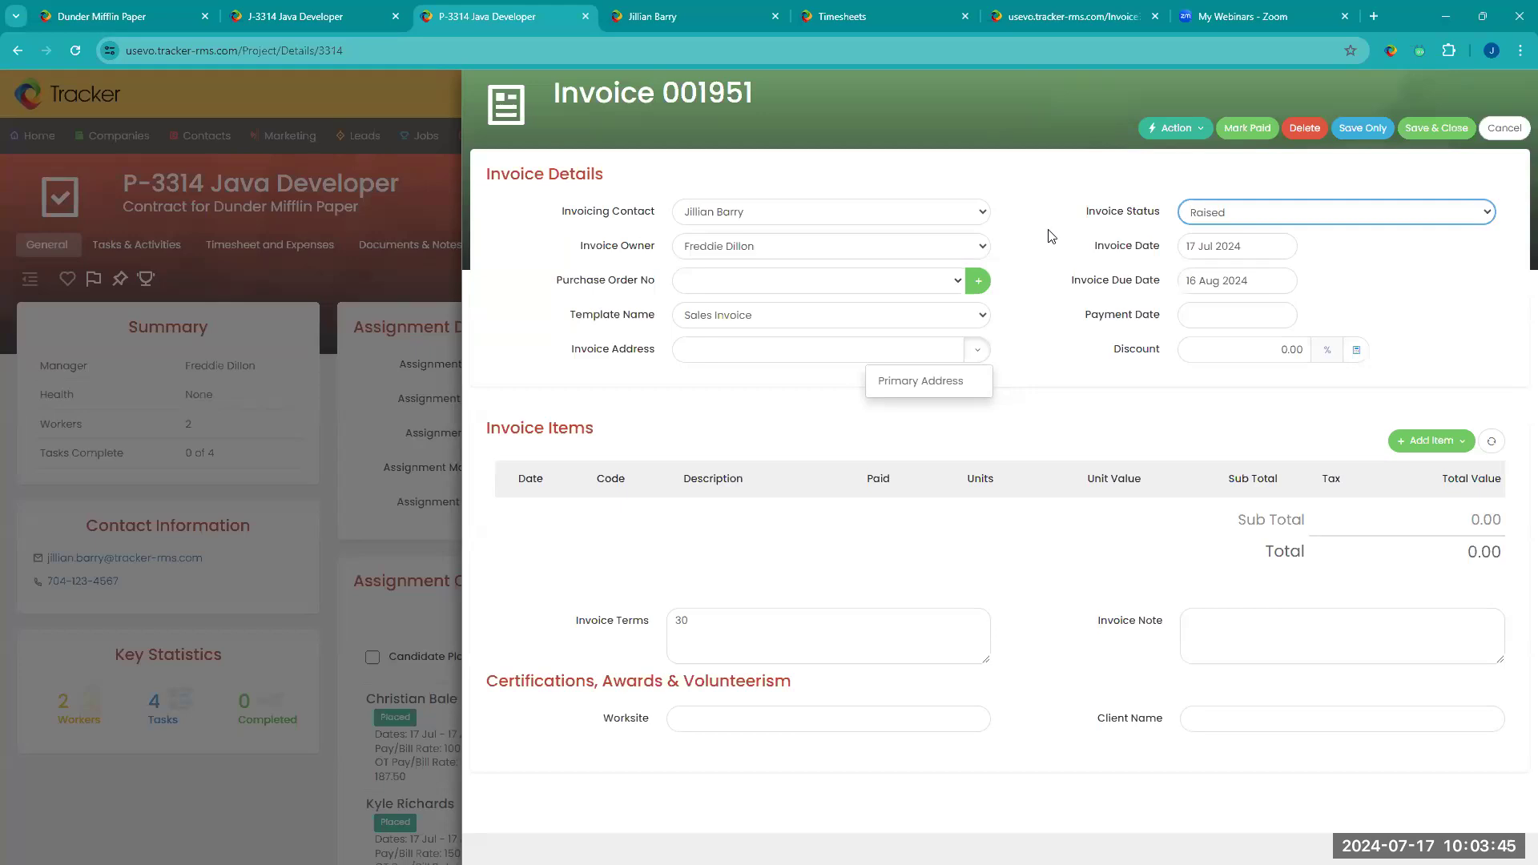
click(1439, 216)
click(1439, 217)
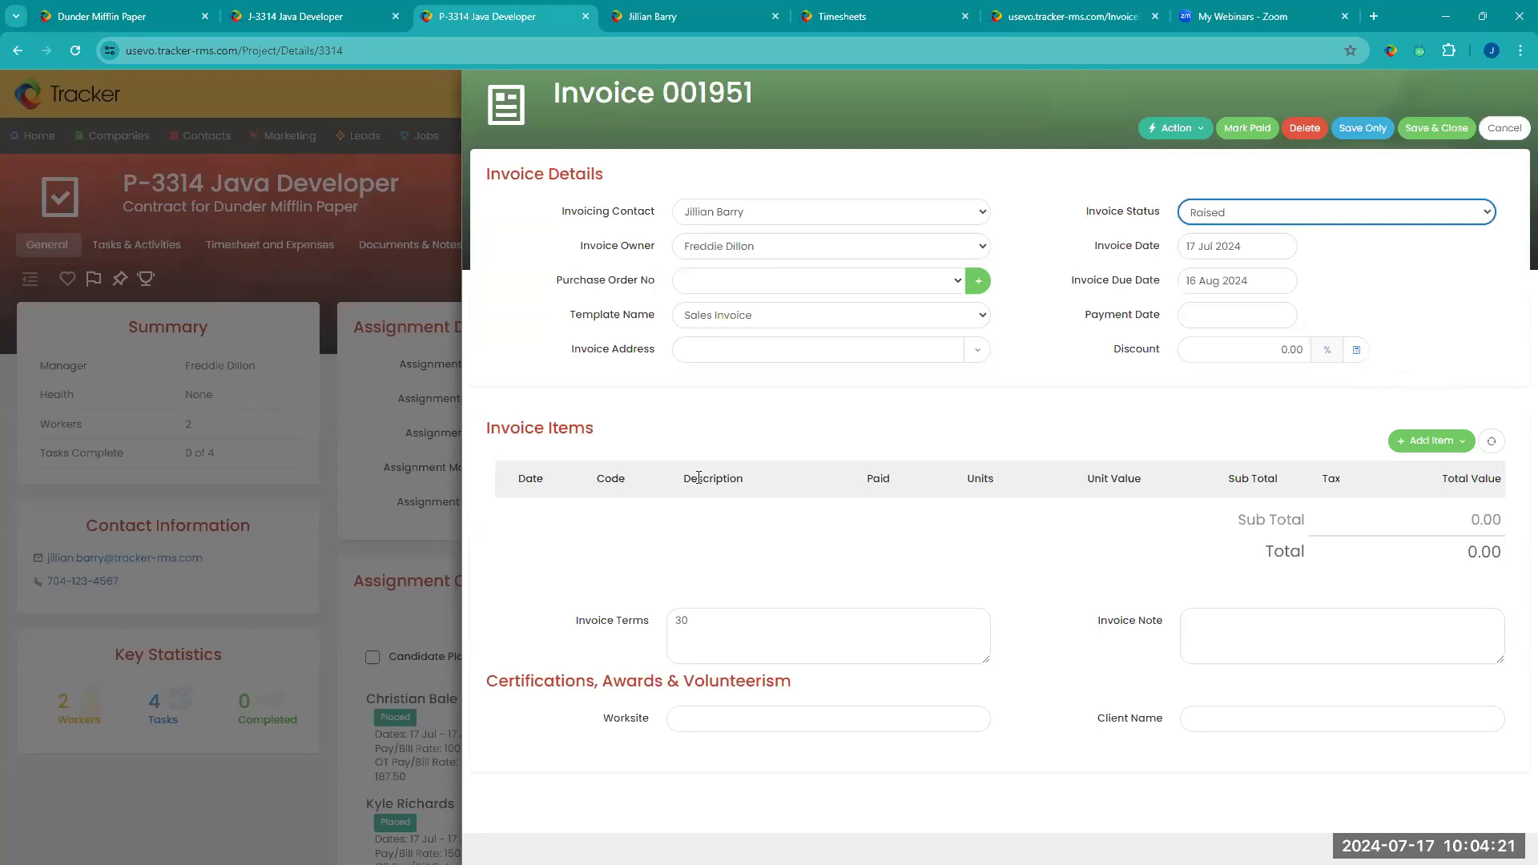
Step: Start adding temp timesheets to the invoice for all candidates and set Invoiced Time to All Time
click(1455, 443)
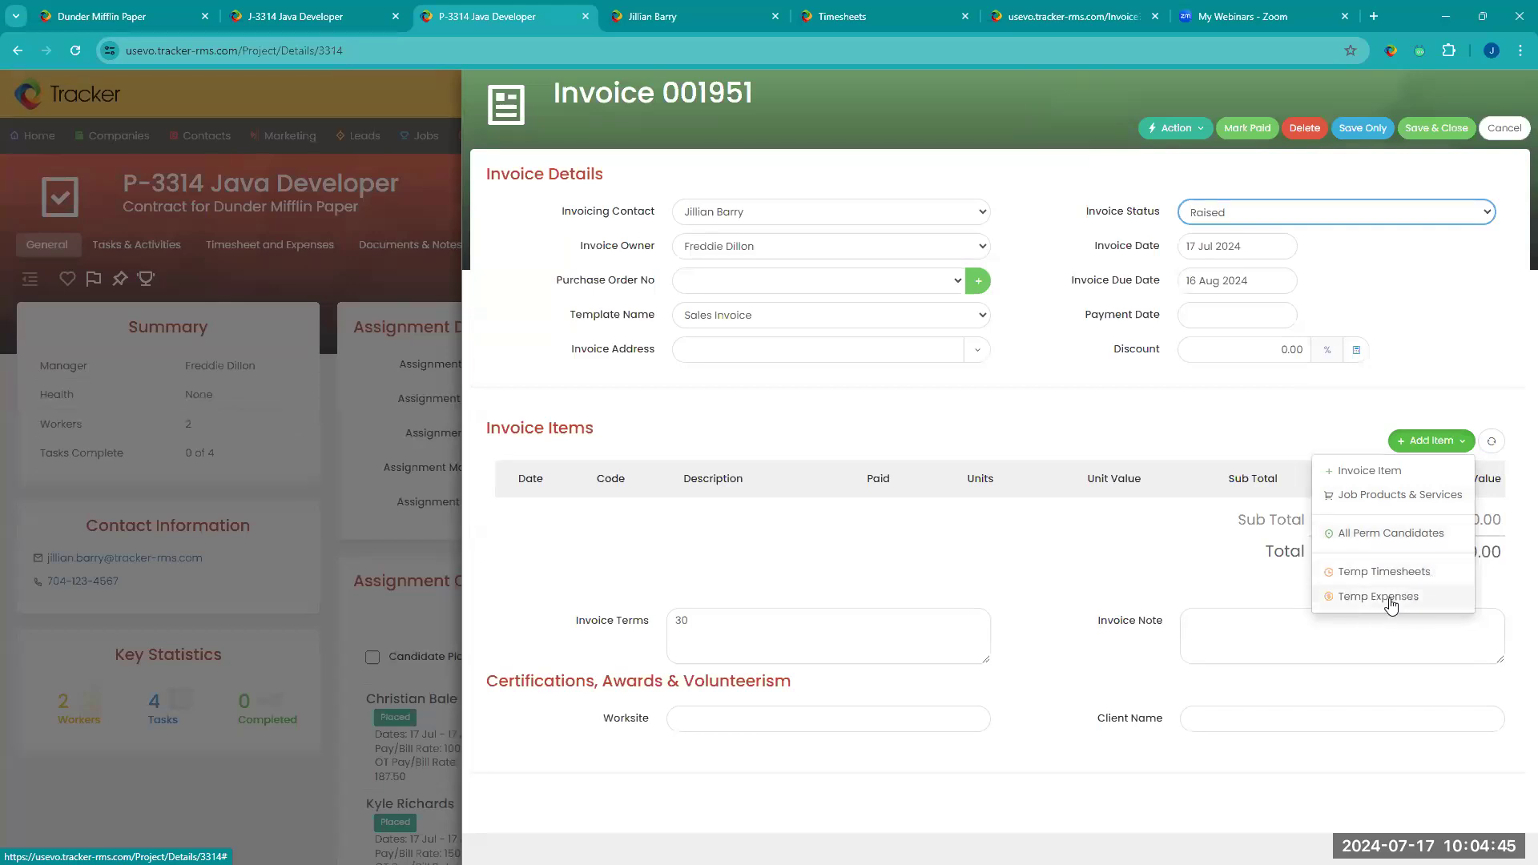
click(1399, 574)
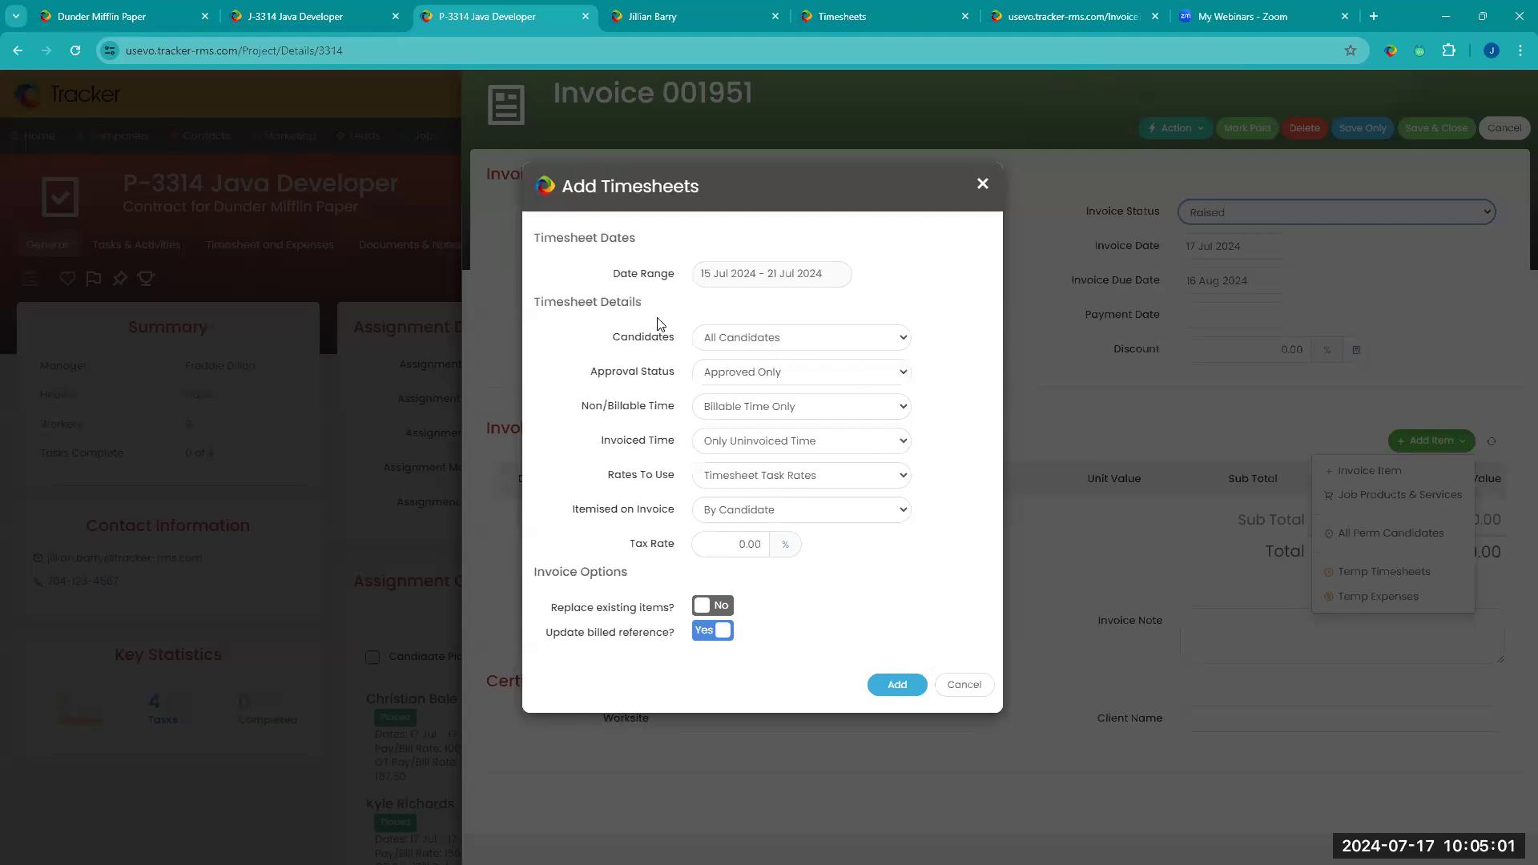
click(831, 341)
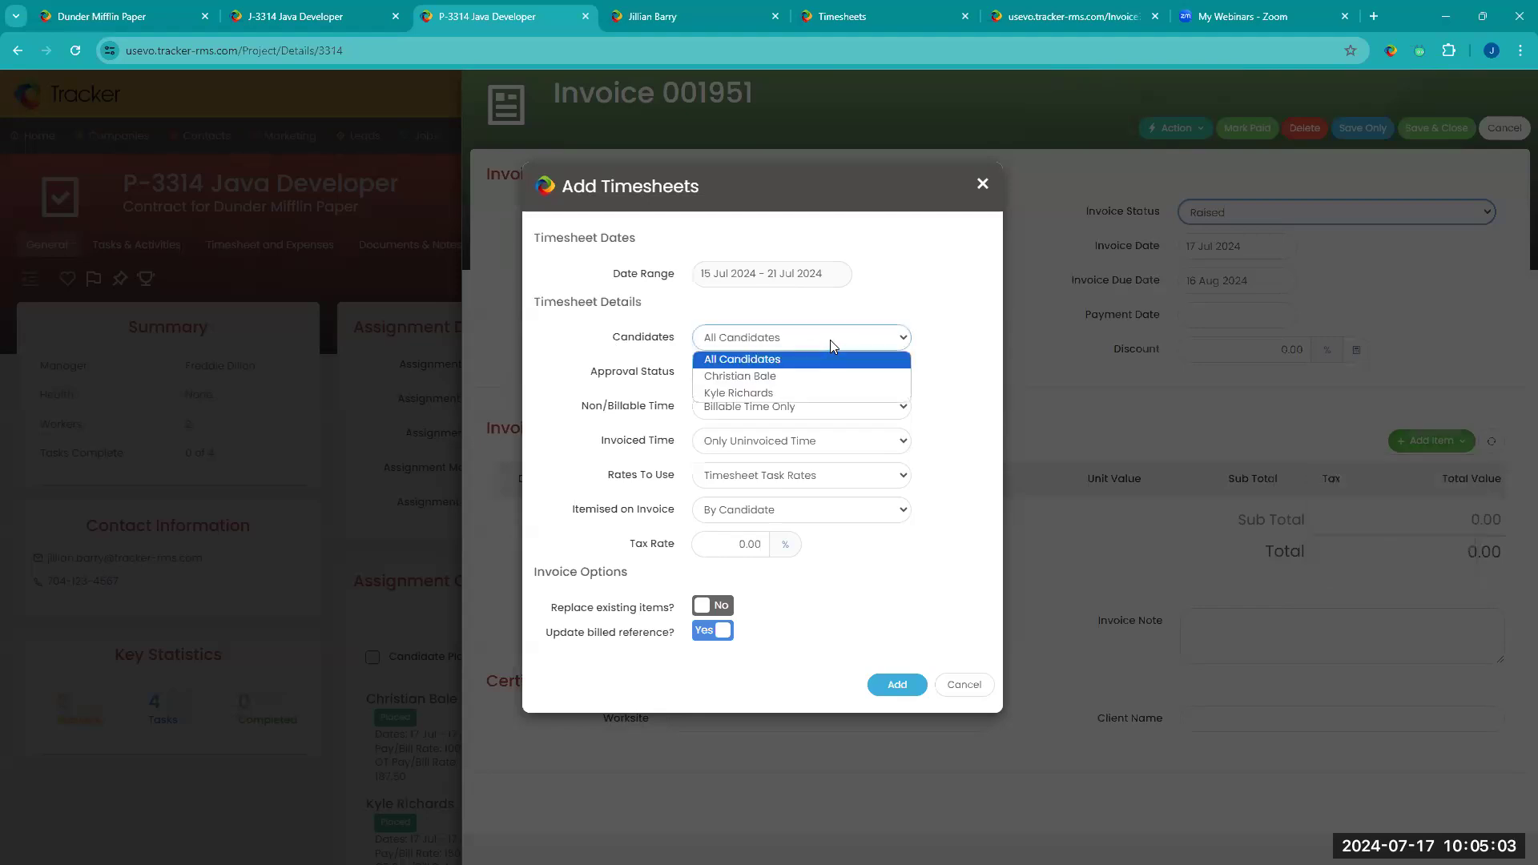
click(889, 340)
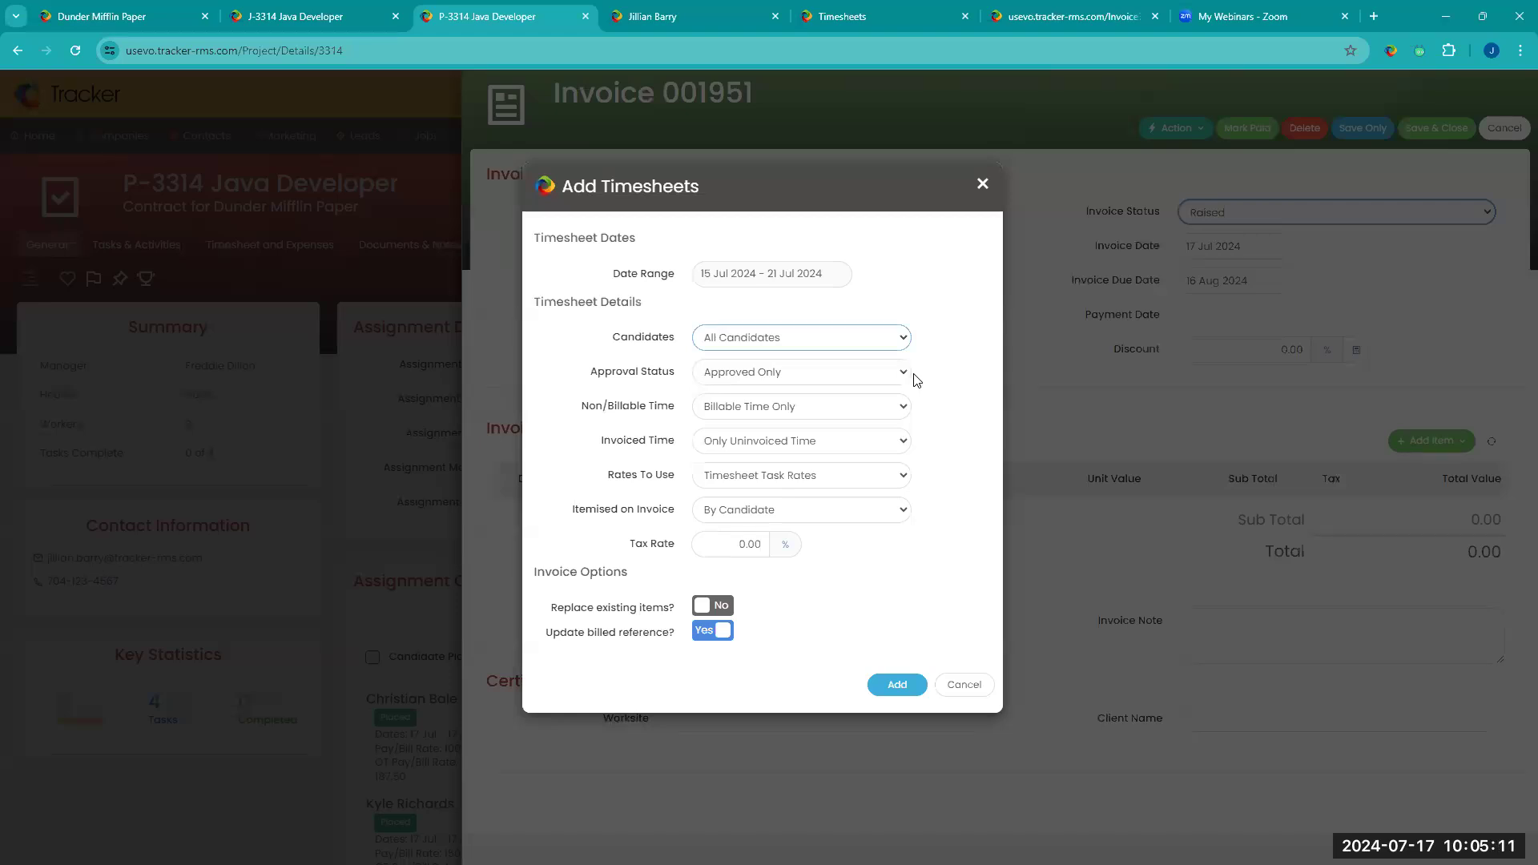
click(905, 374)
click(948, 381)
click(897, 440)
click(880, 468)
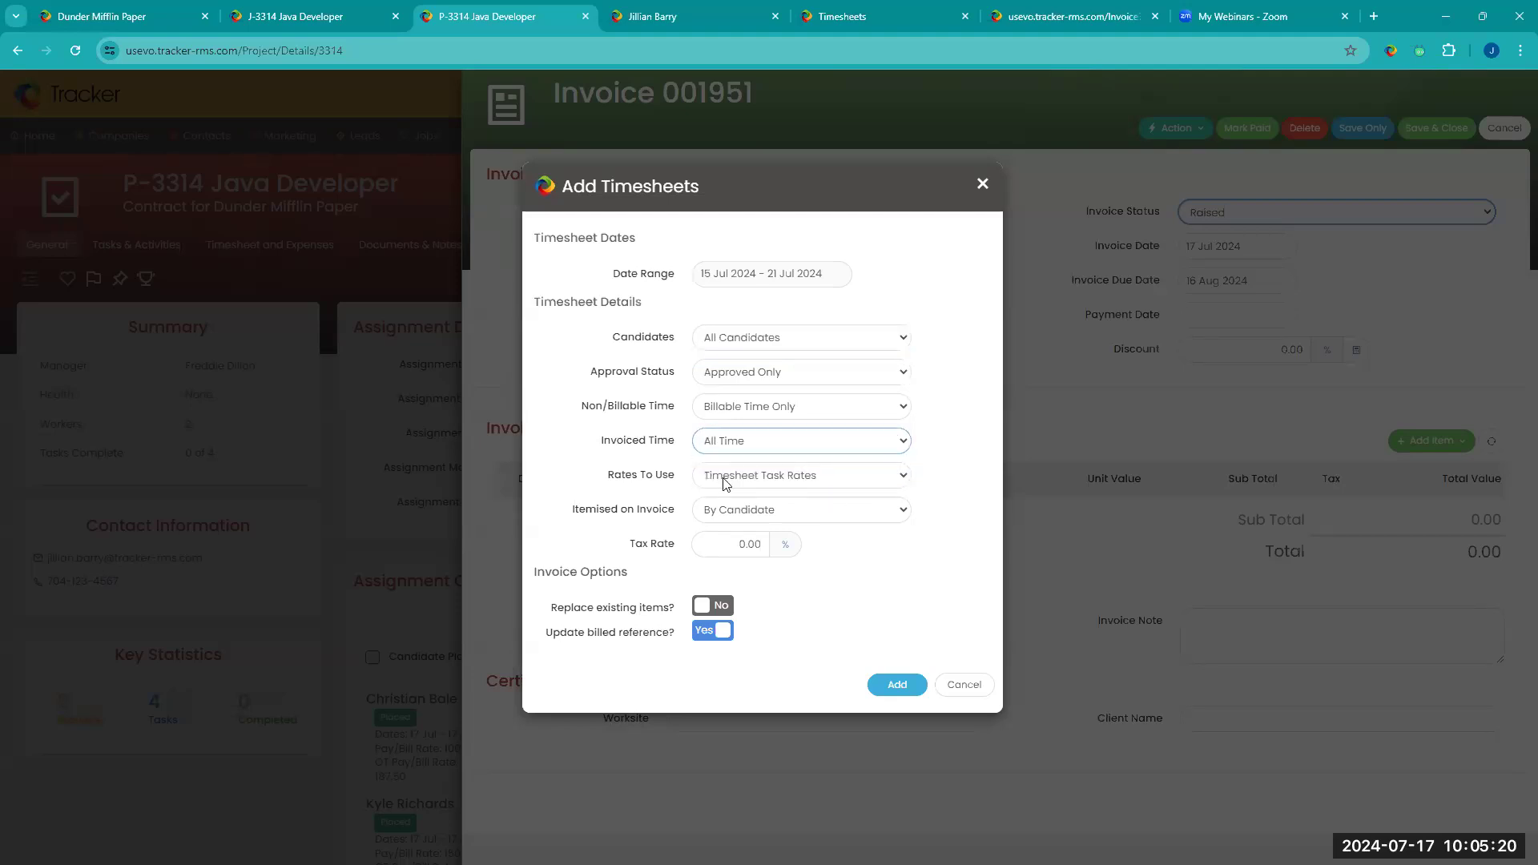
Step: Keep Timesheet Task Rates itemised By Candidate, and set Approval Status to All for all candidates
click(903, 476)
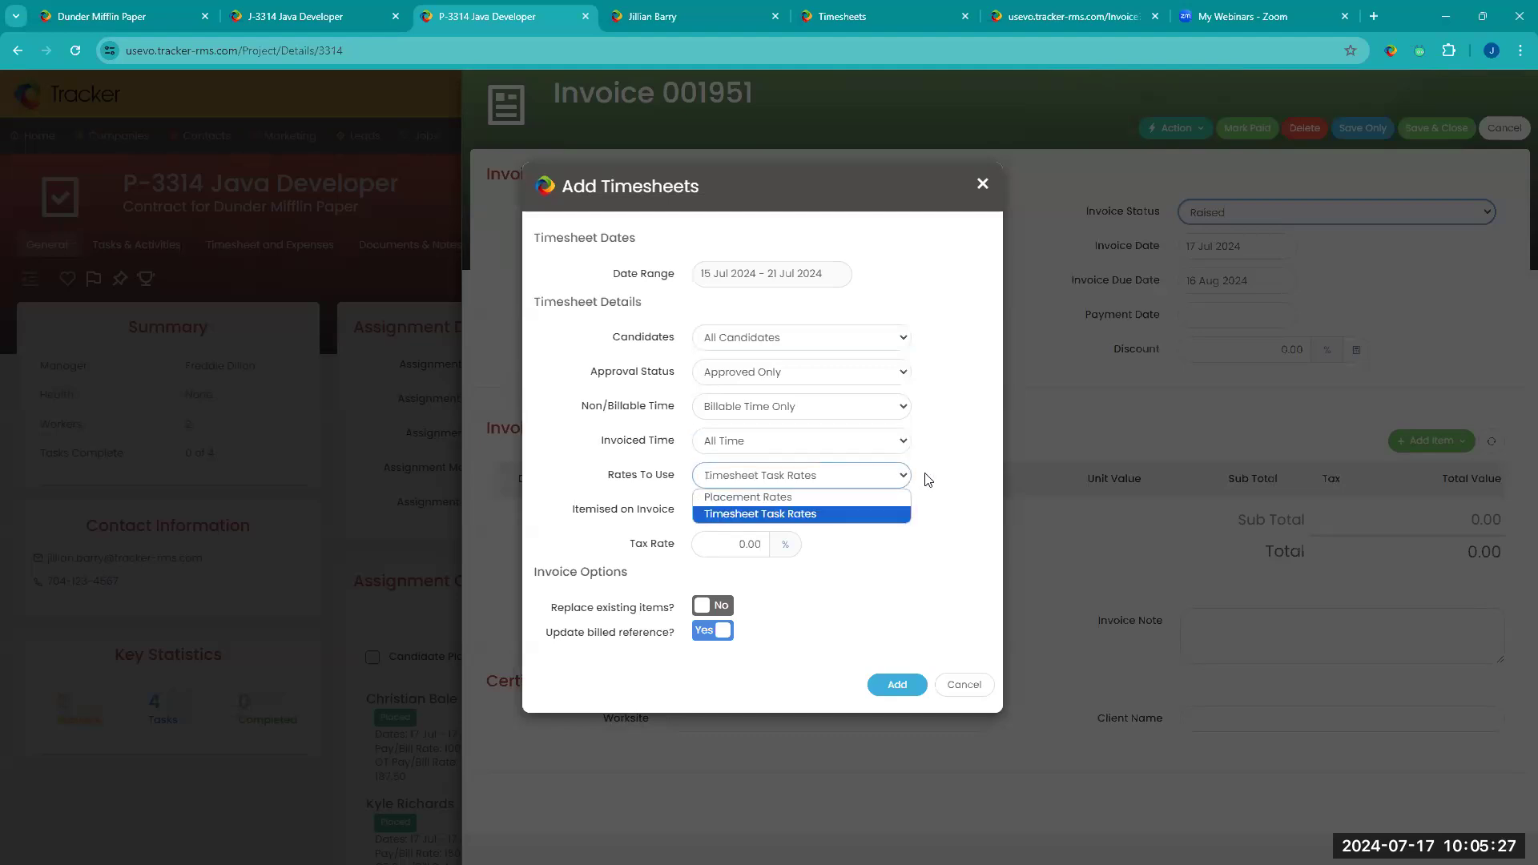
click(927, 479)
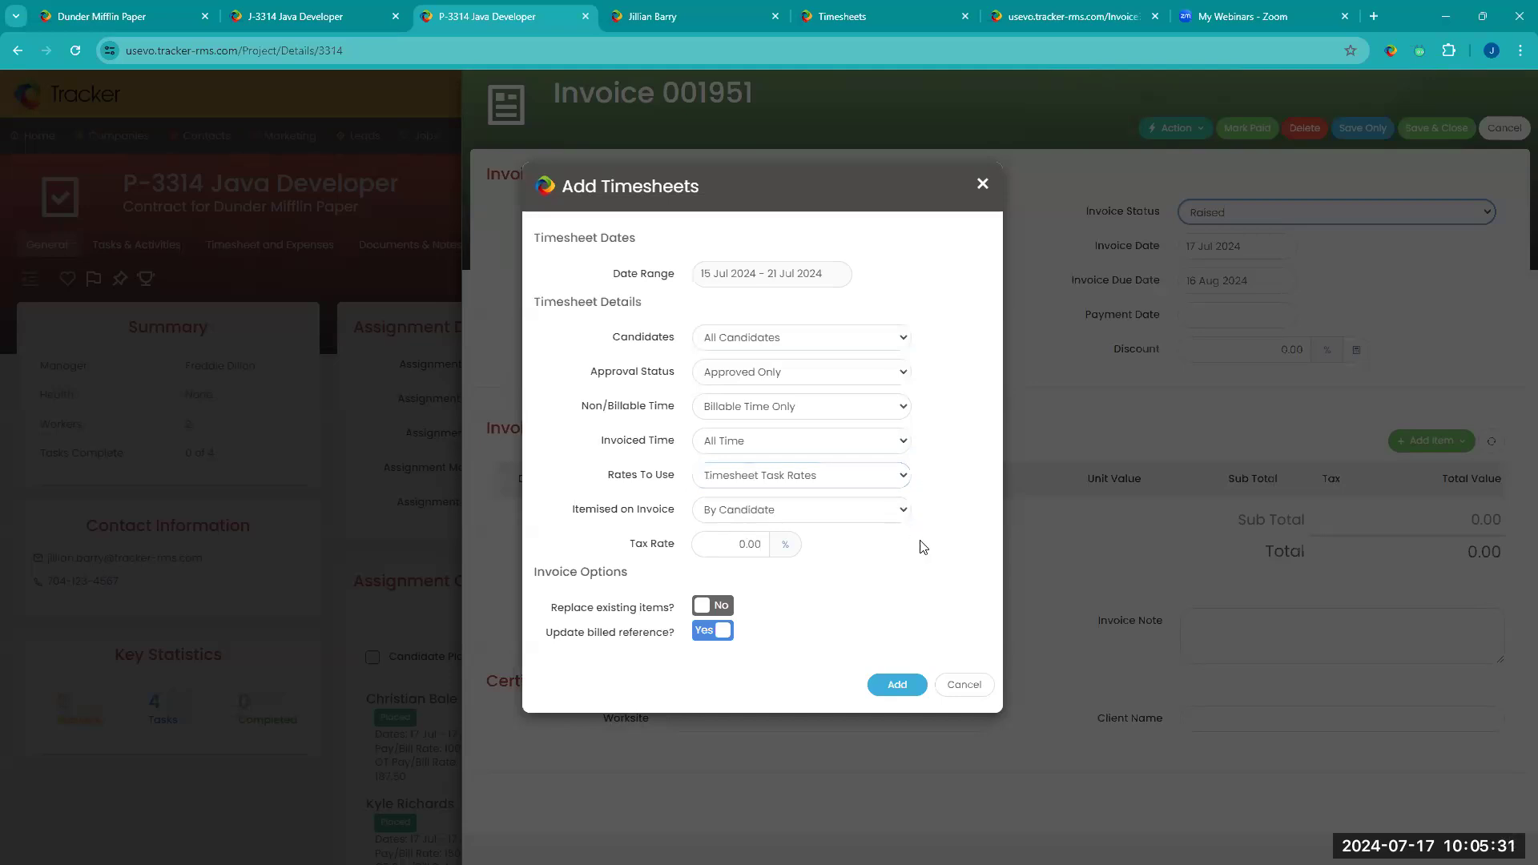
click(909, 521)
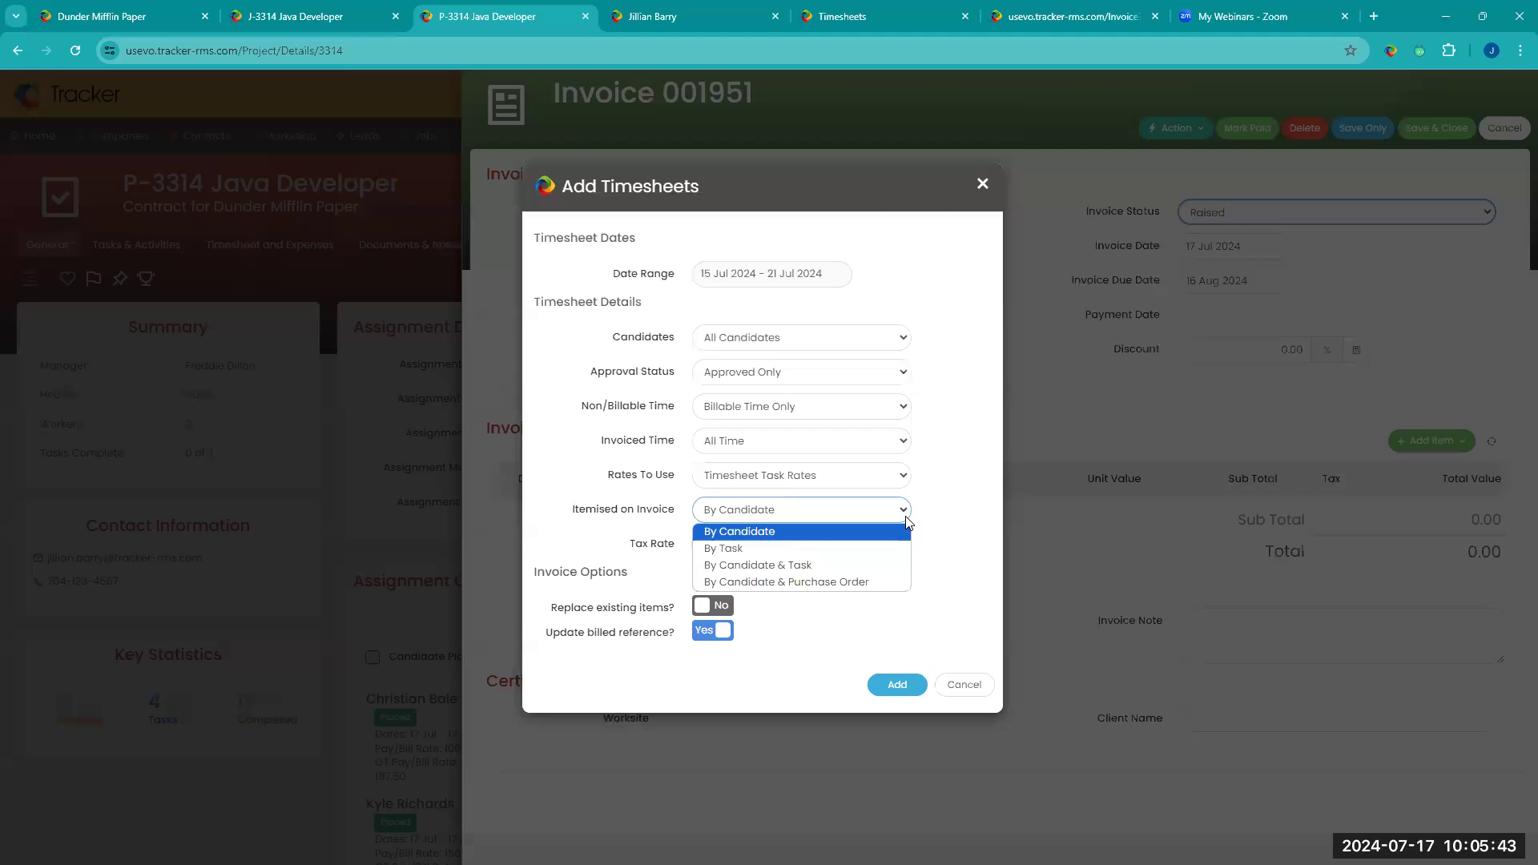
click(906, 521)
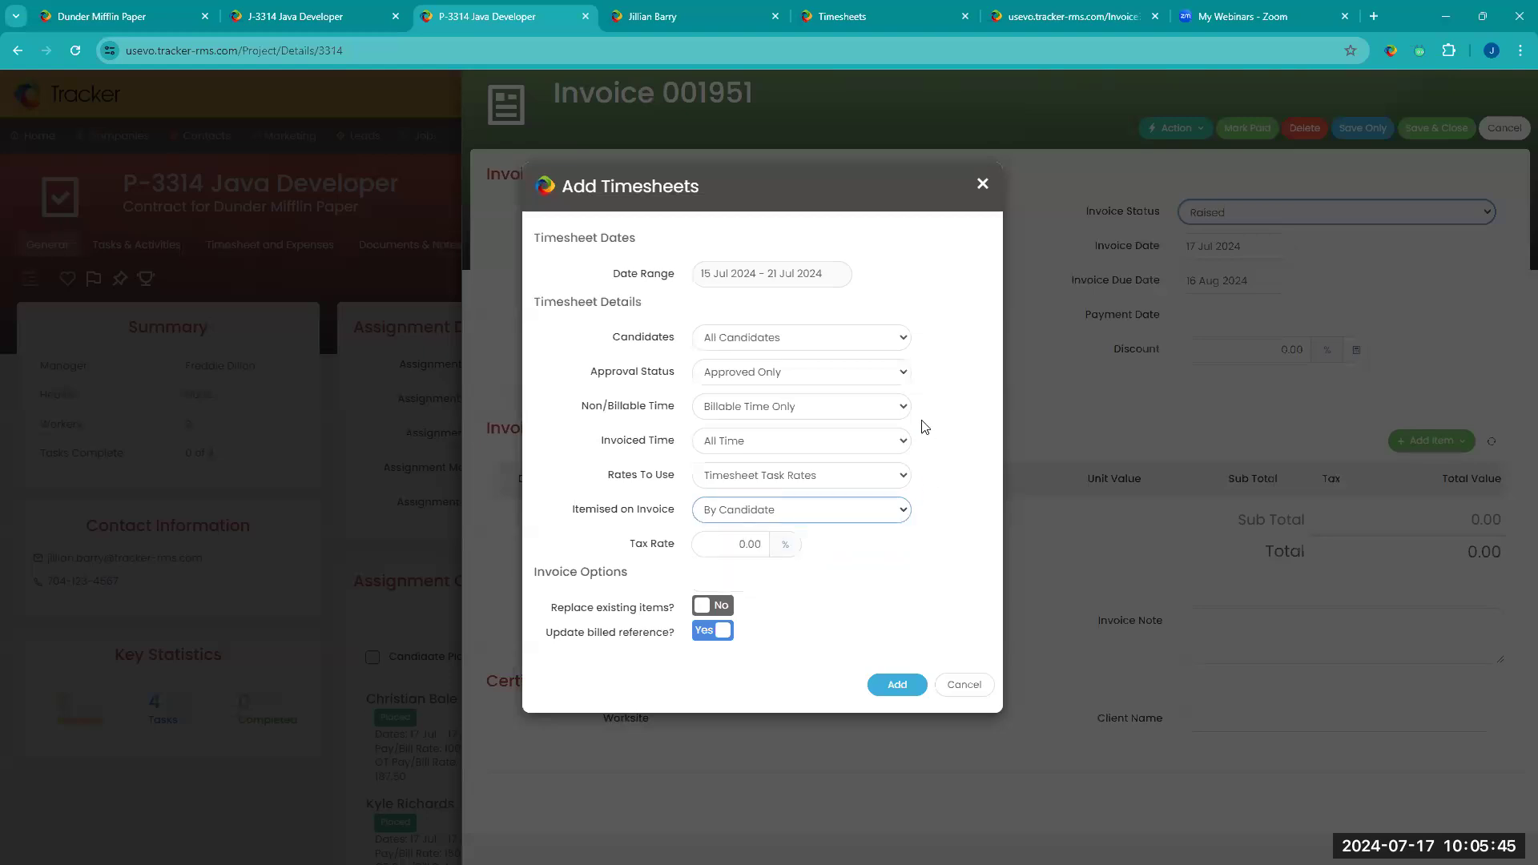
click(892, 373)
click(869, 394)
click(872, 345)
click(872, 346)
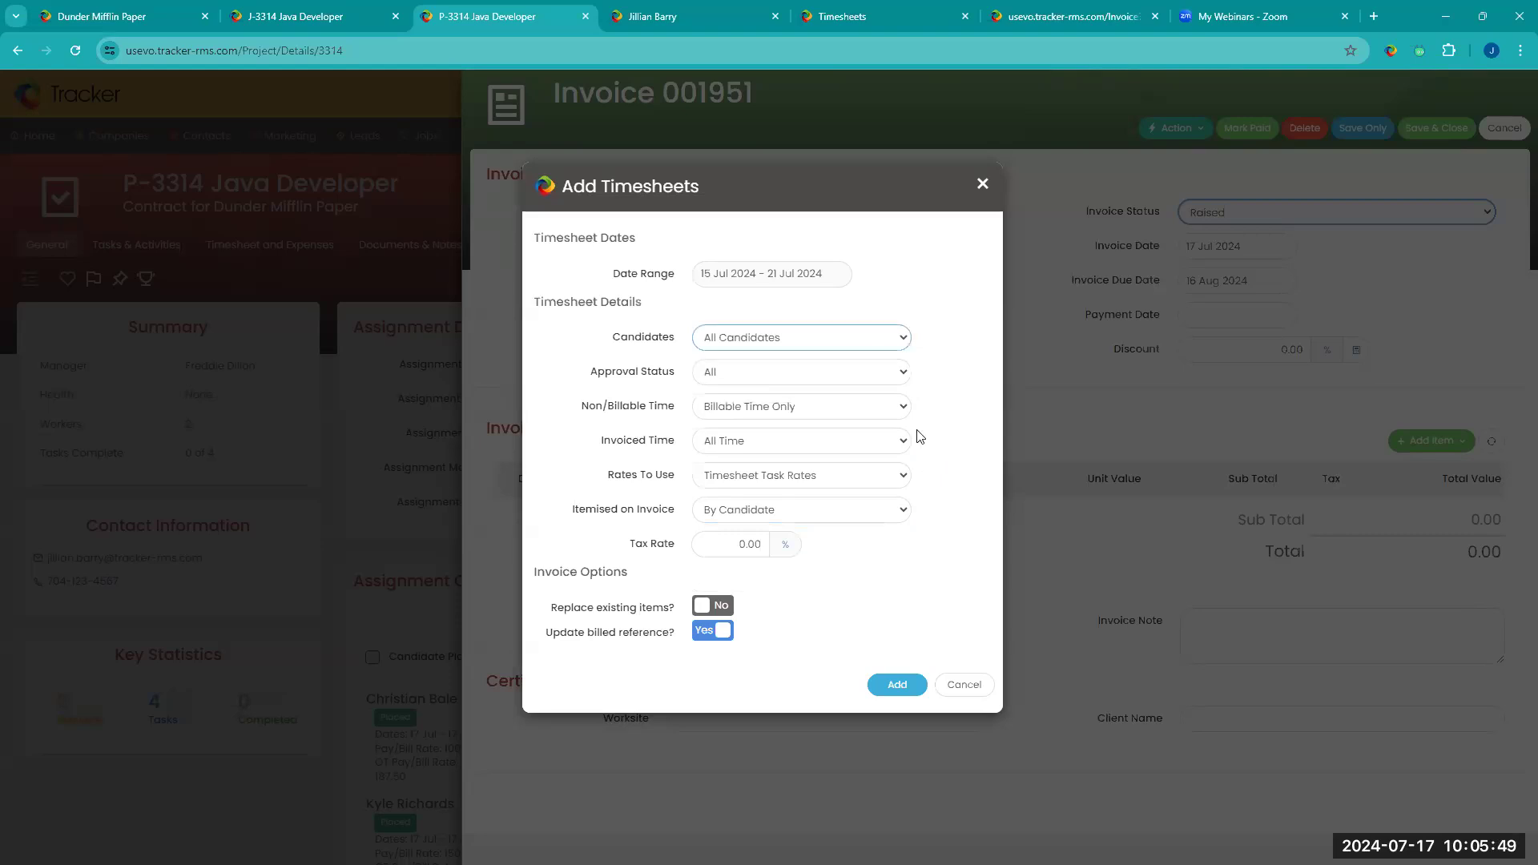
Step: Set Non/Billable Time to All Time and add the timesheets to the invoice
click(893, 413)
click(871, 426)
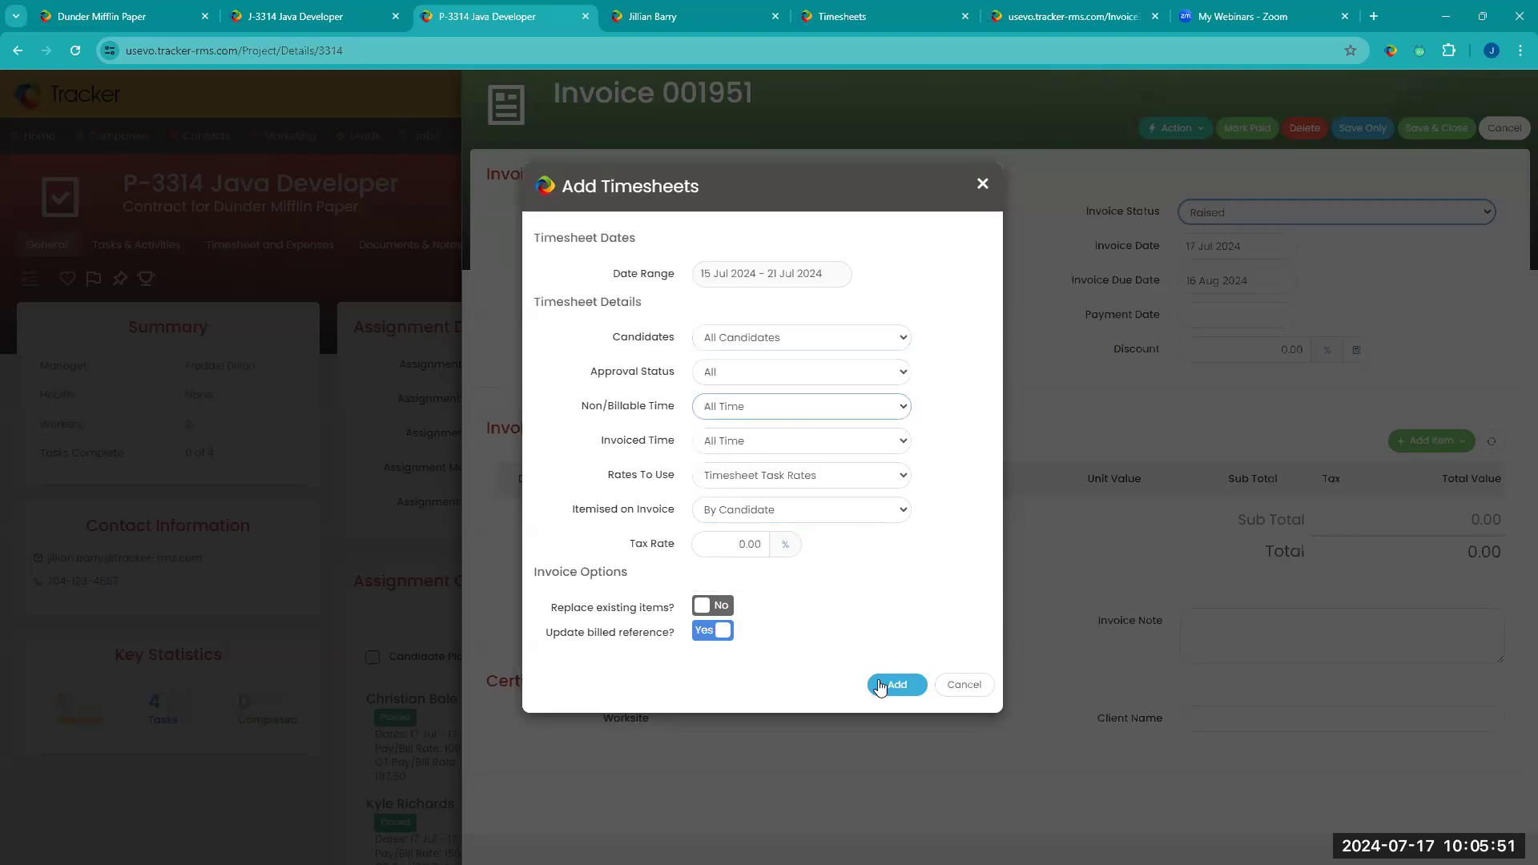
click(901, 685)
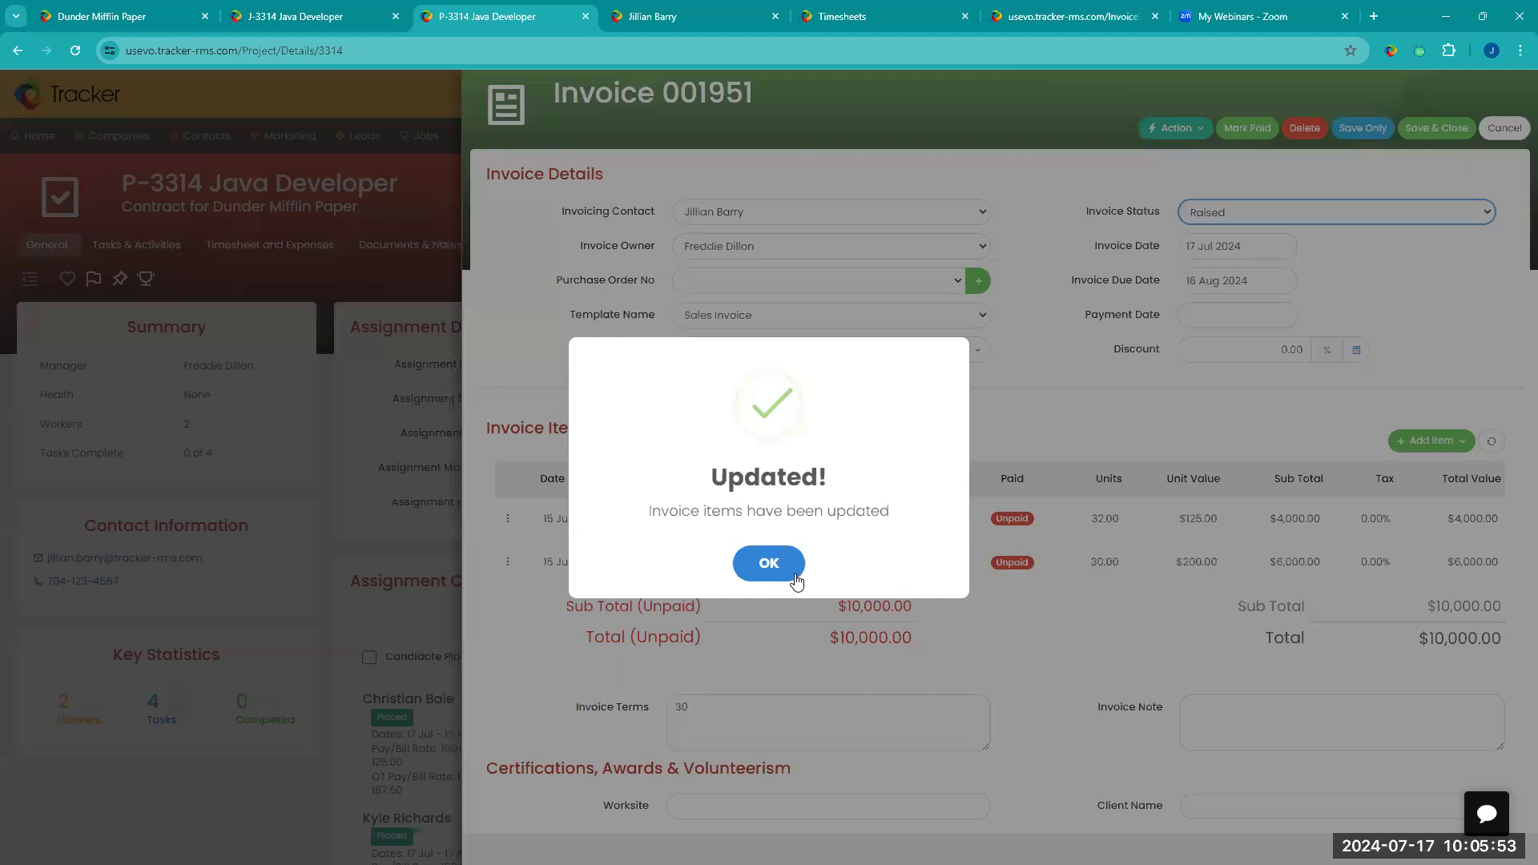
click(777, 562)
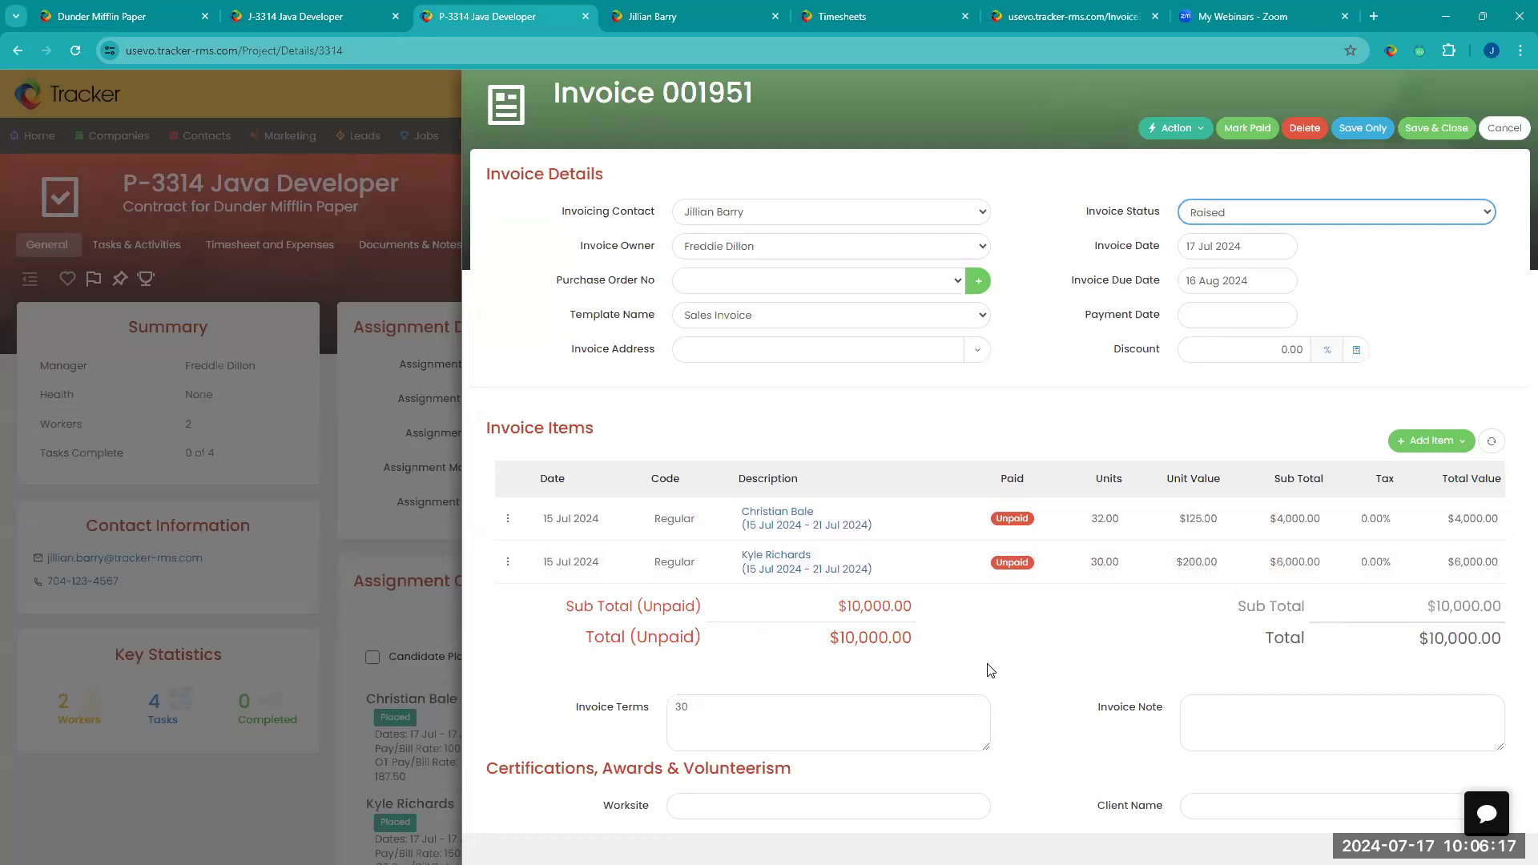
Step: Split both timesheet items of the invoice across new invoices using the 4 Stages invoice profile
scroll(1122, 673, down, 1)
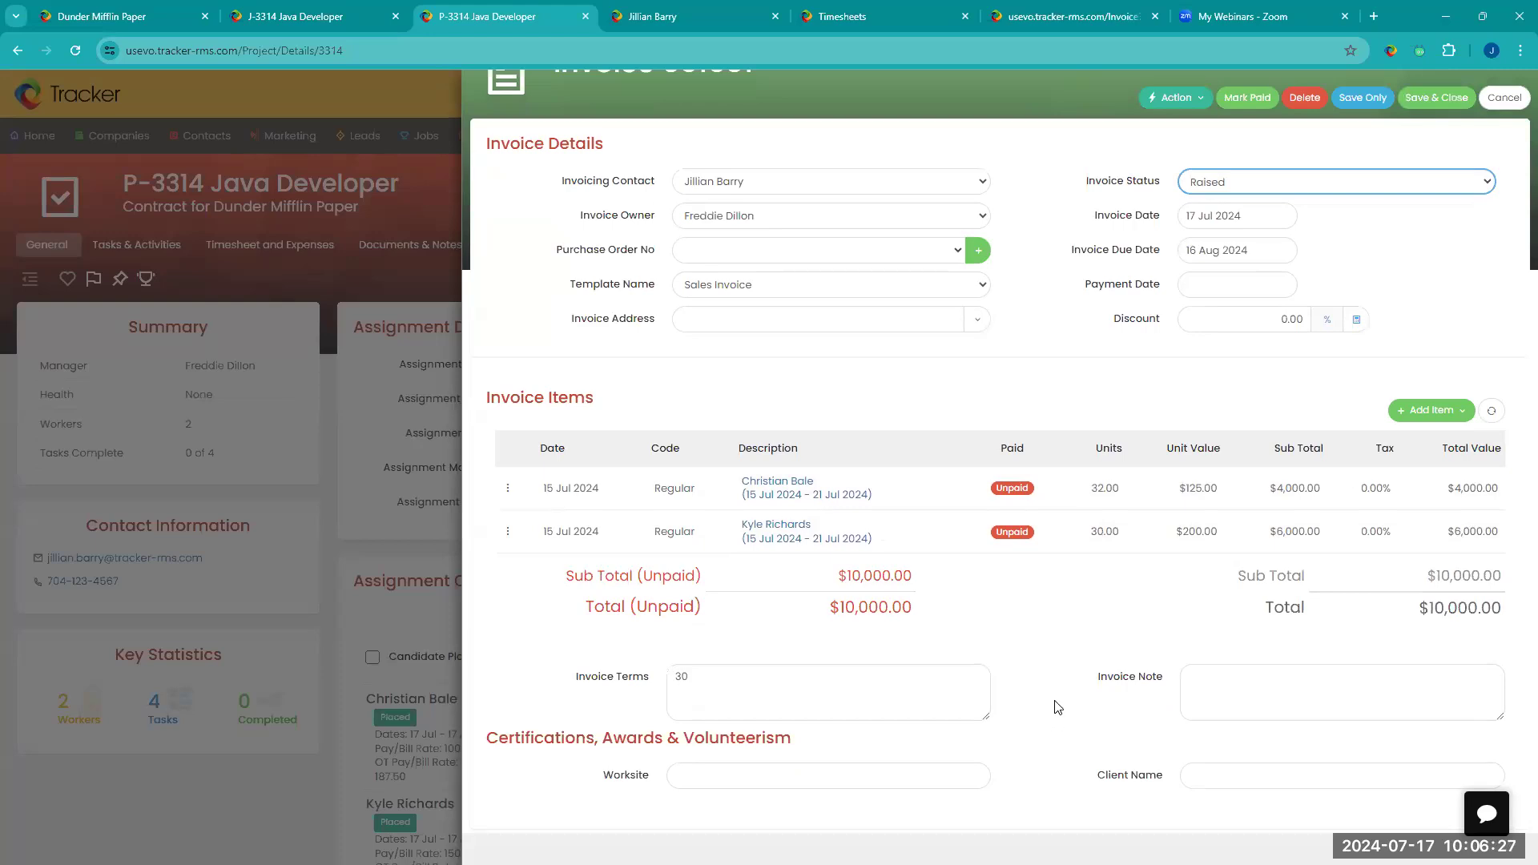
scroll(1057, 707, up, 1)
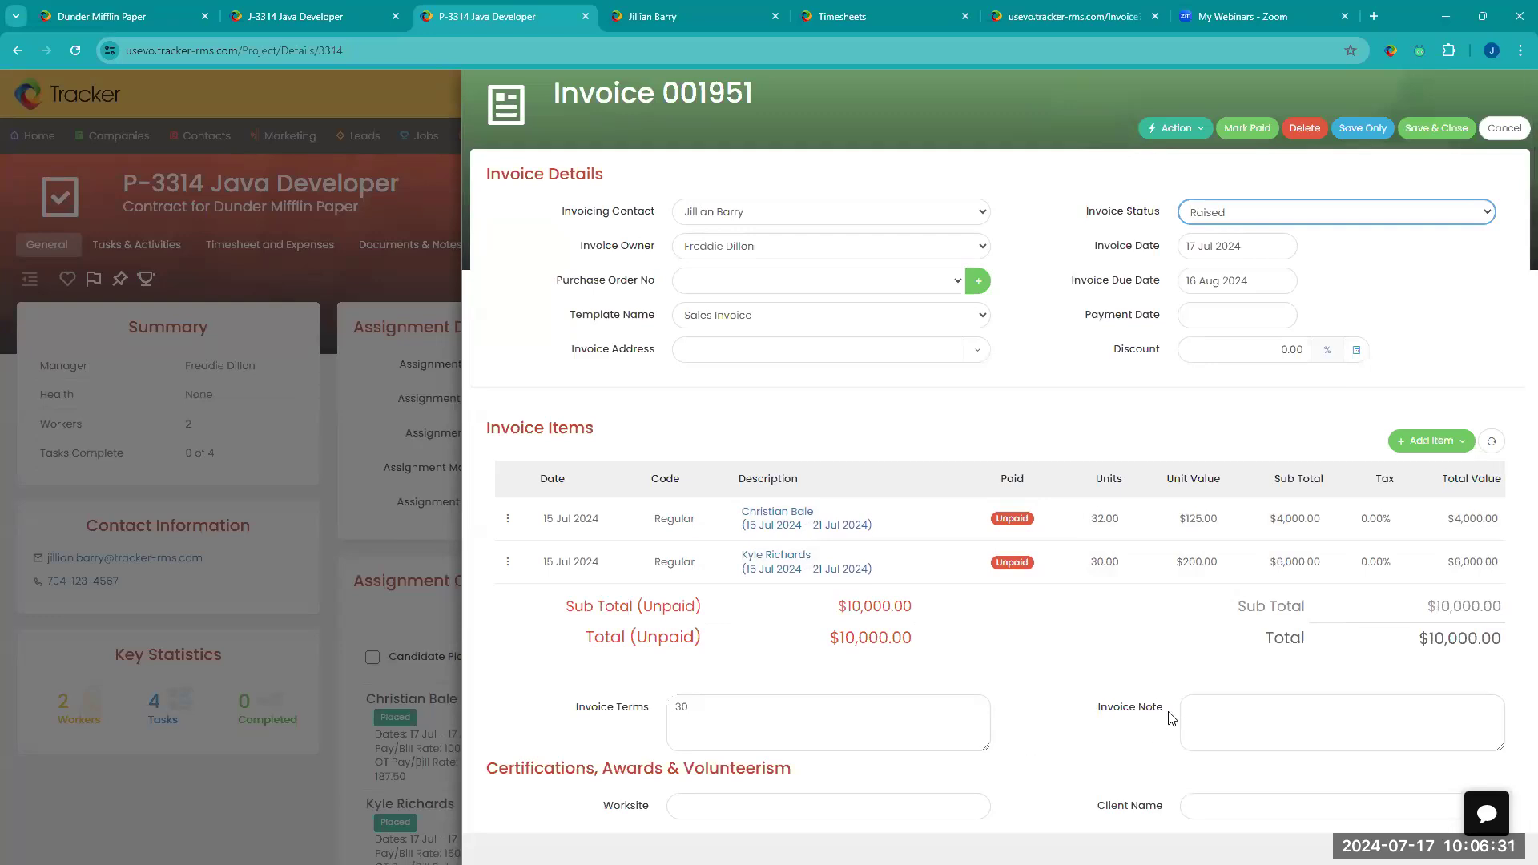
click(1199, 135)
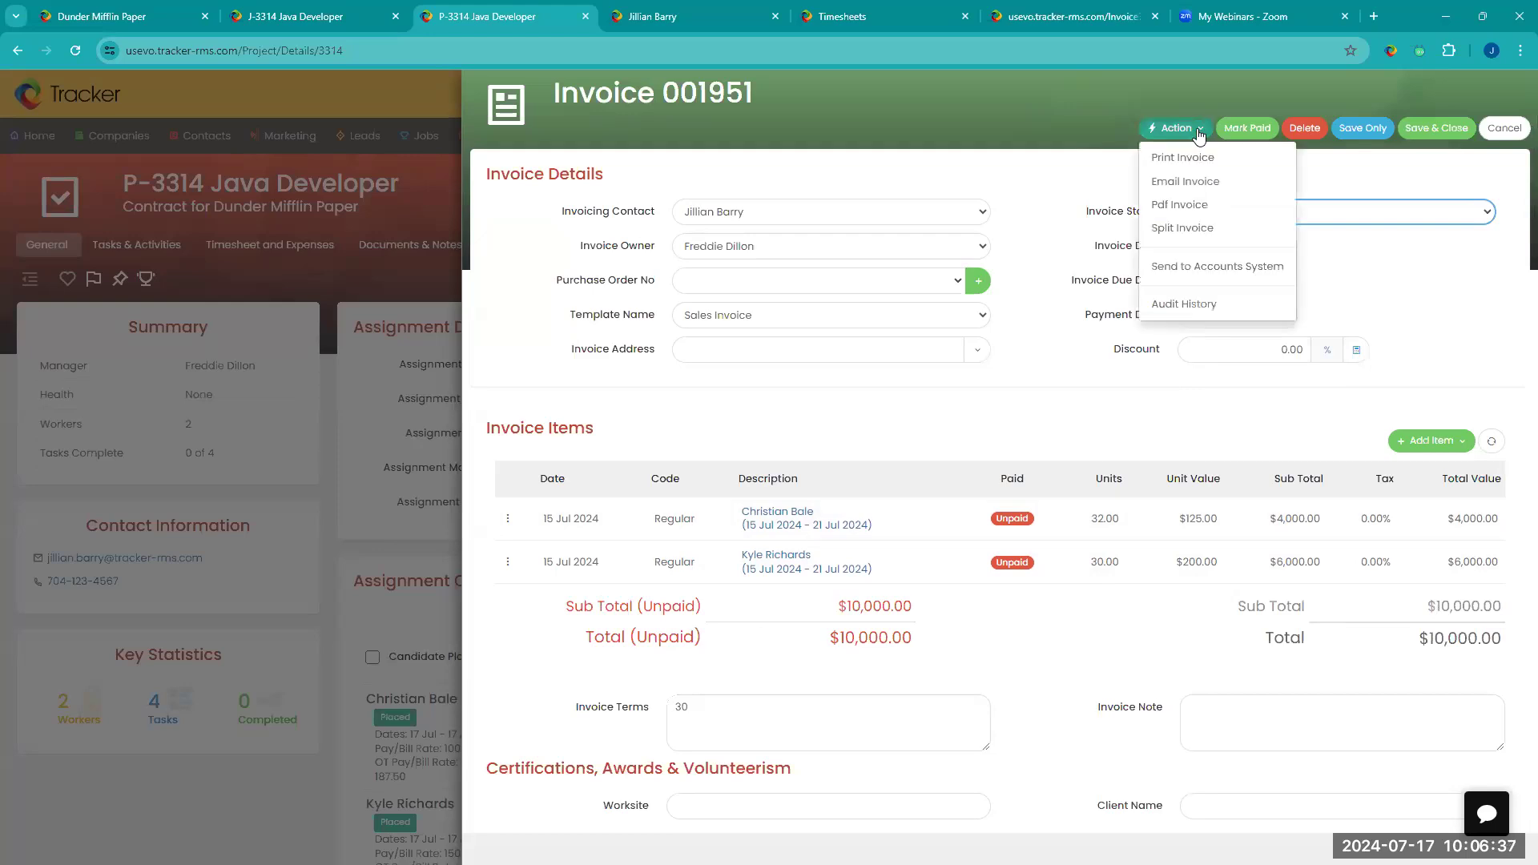
click(1164, 230)
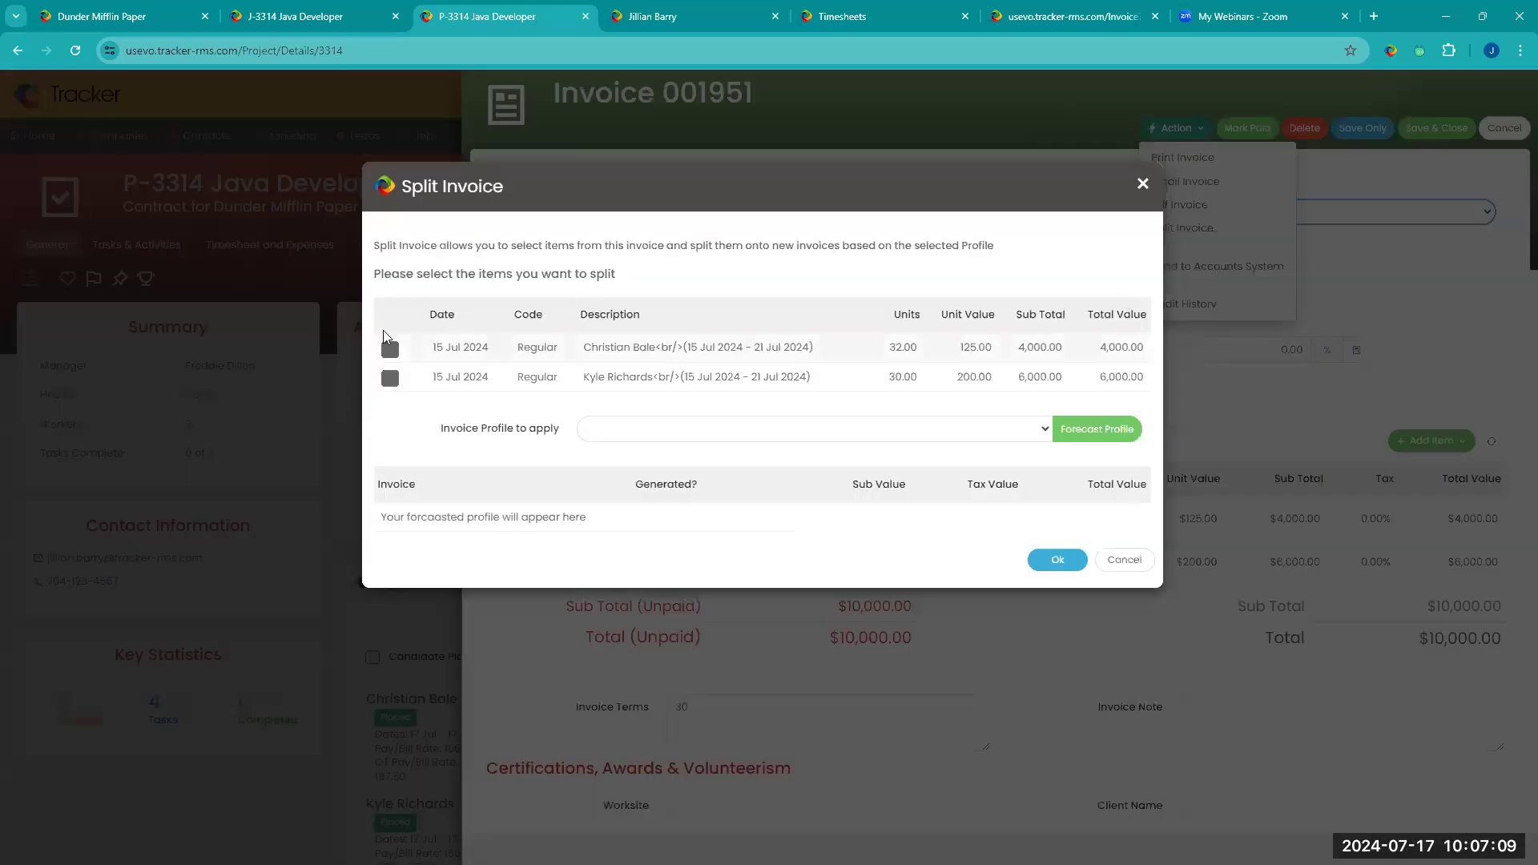
click(390, 380)
click(825, 430)
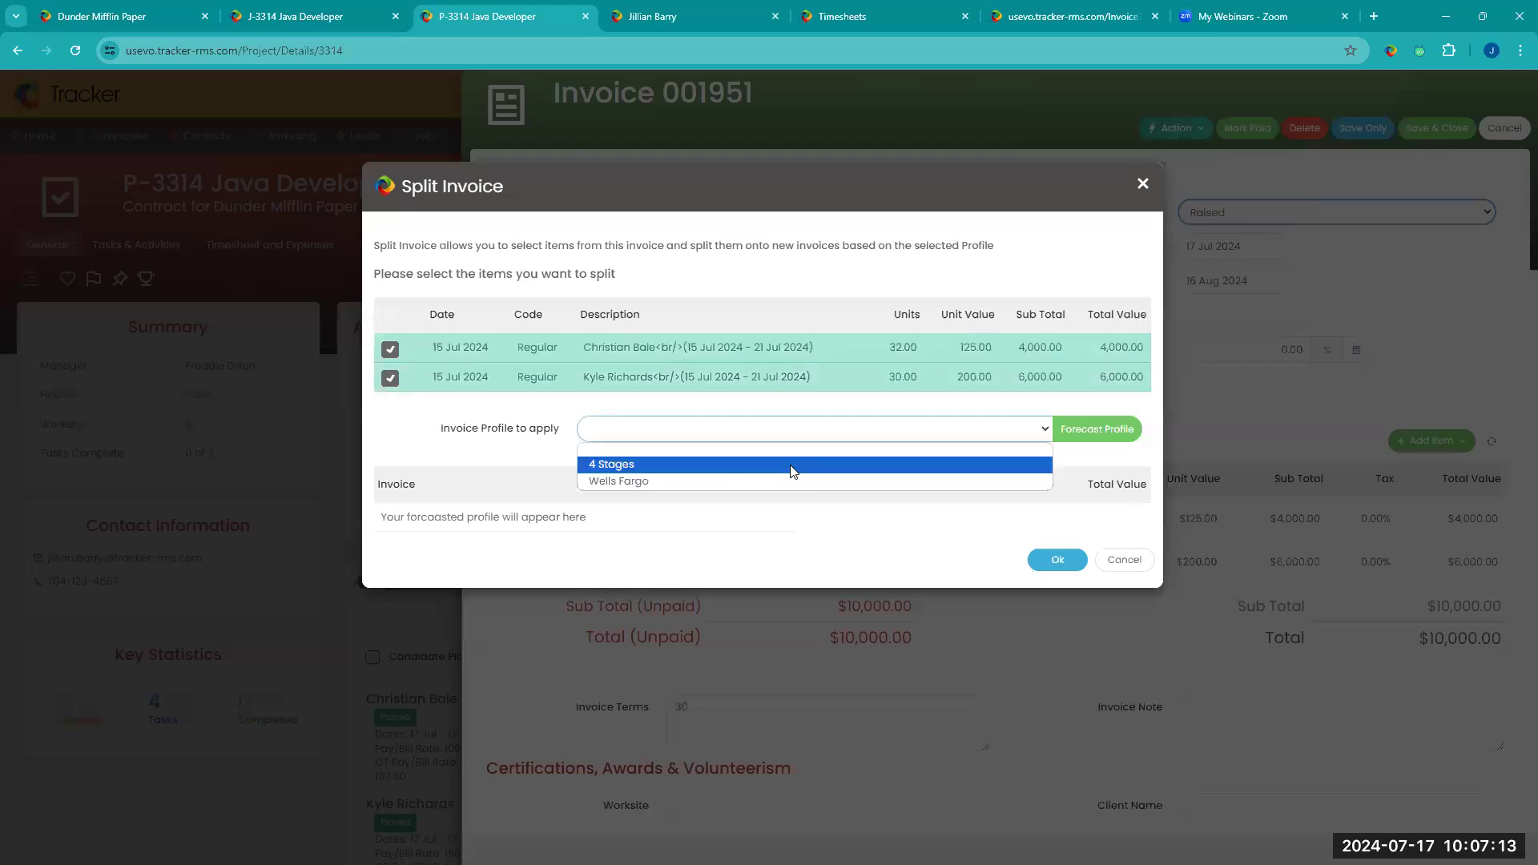
click(791, 468)
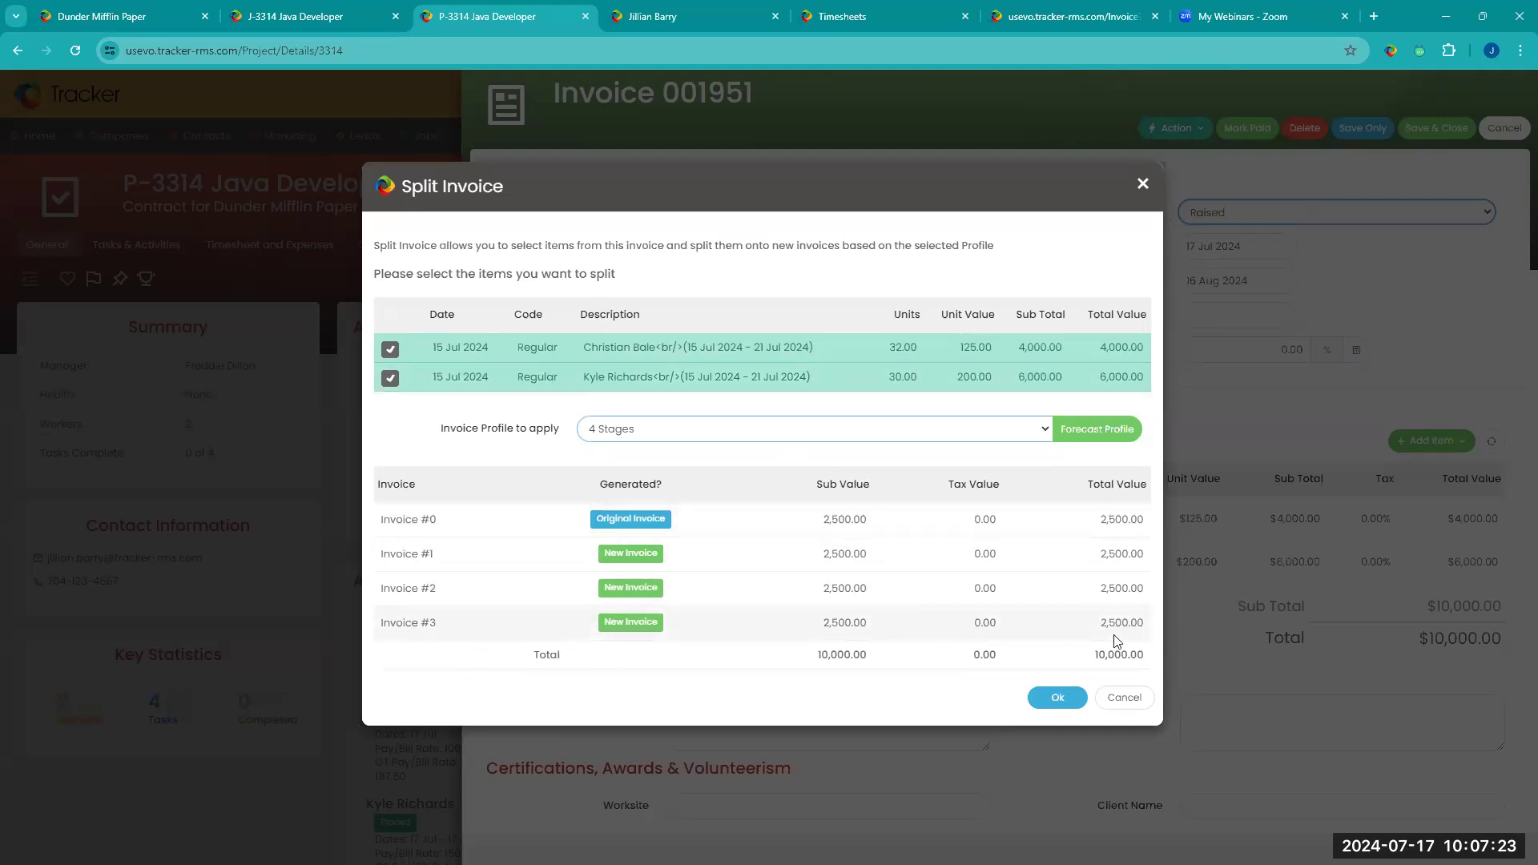
drag(1096, 658, 1158, 659)
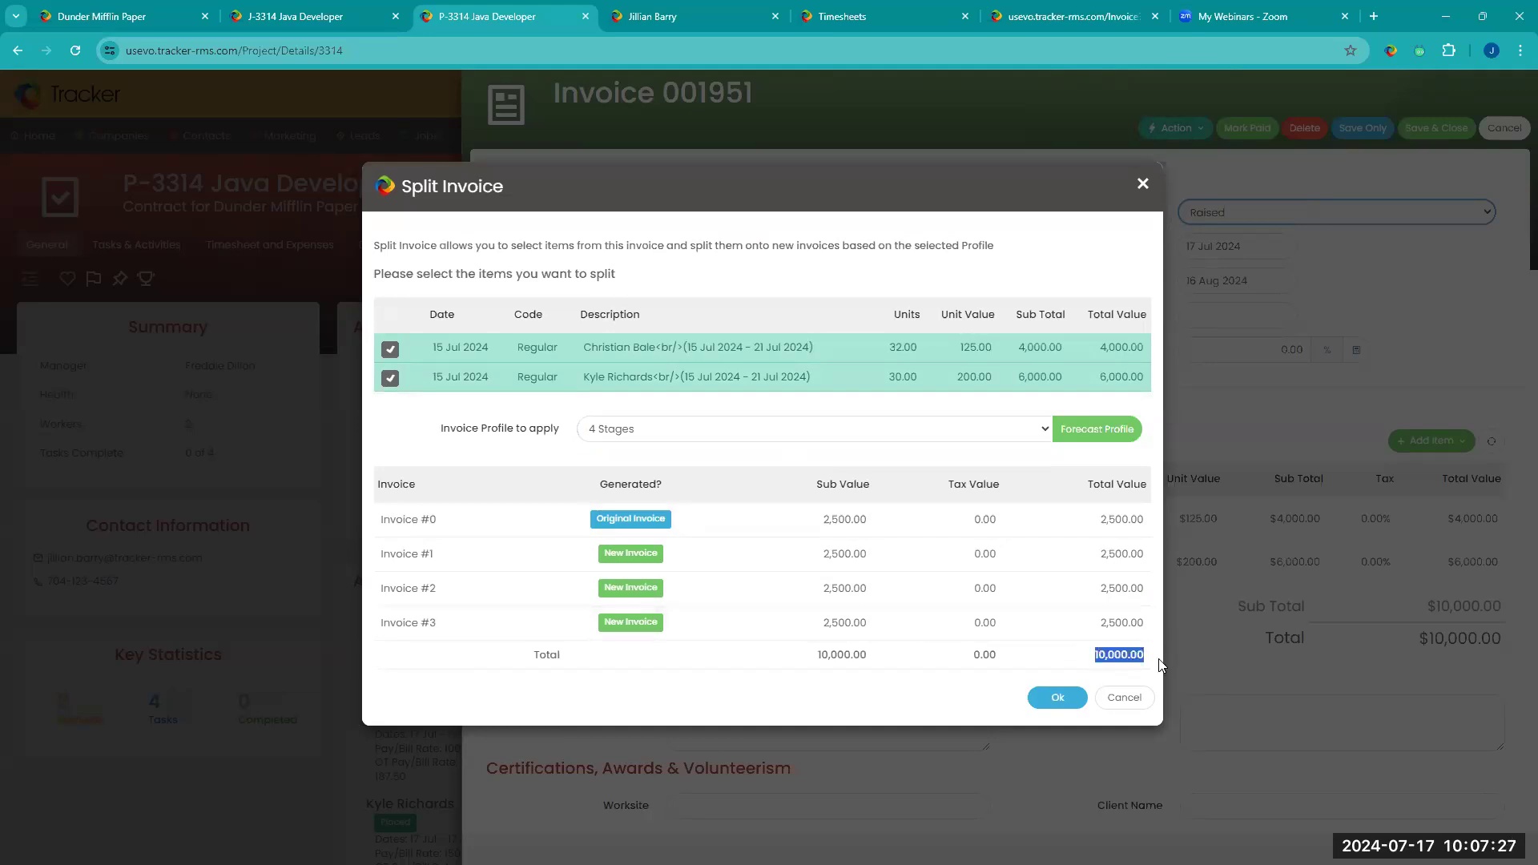
click(1051, 698)
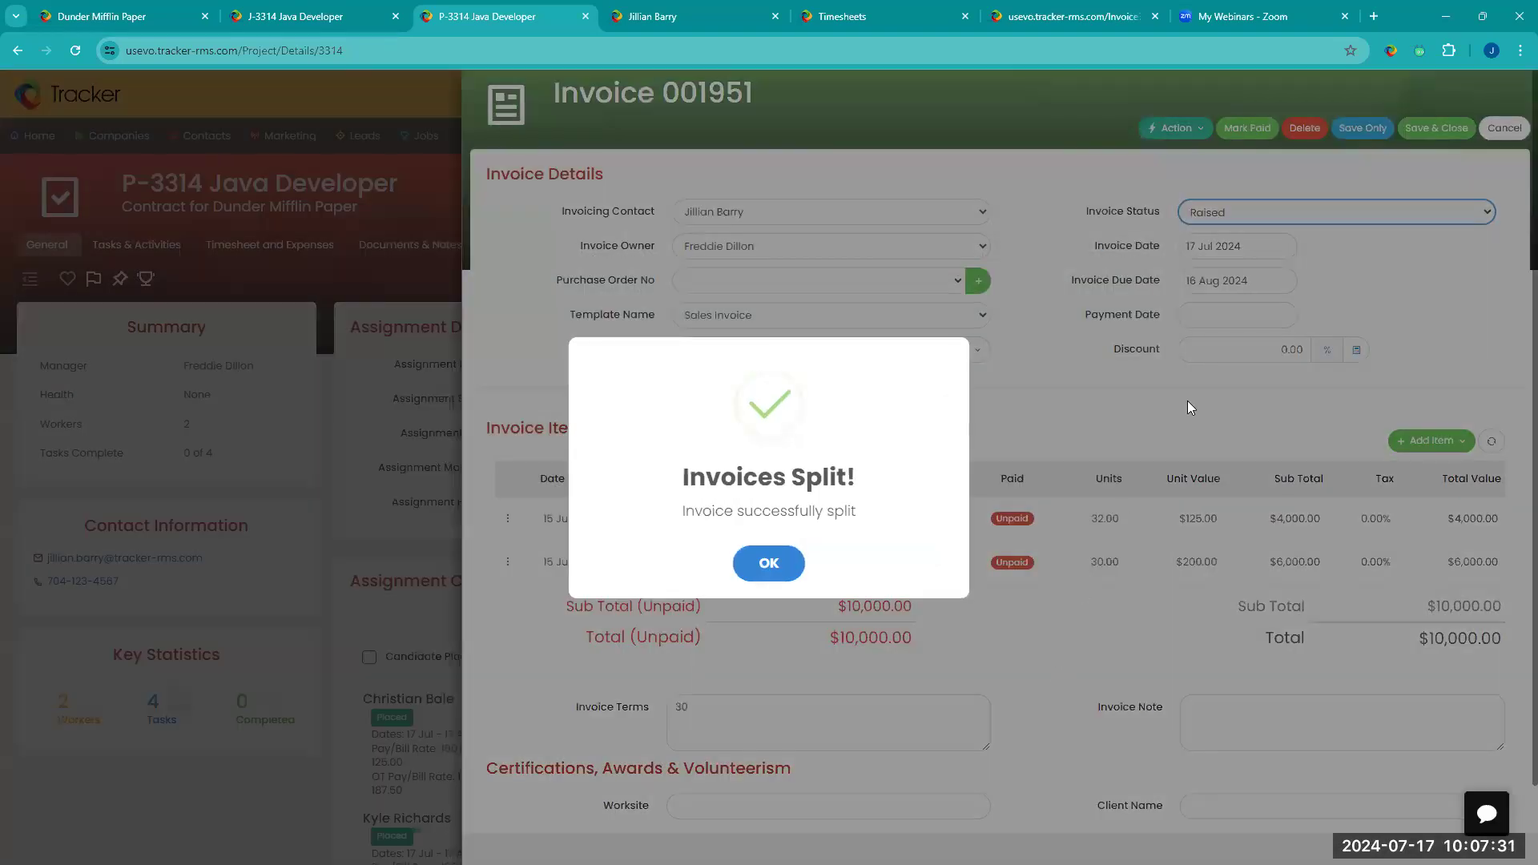
Step: Dismiss the split confirmation and check which actions are available for the invoice
click(1190, 127)
click(1144, 130)
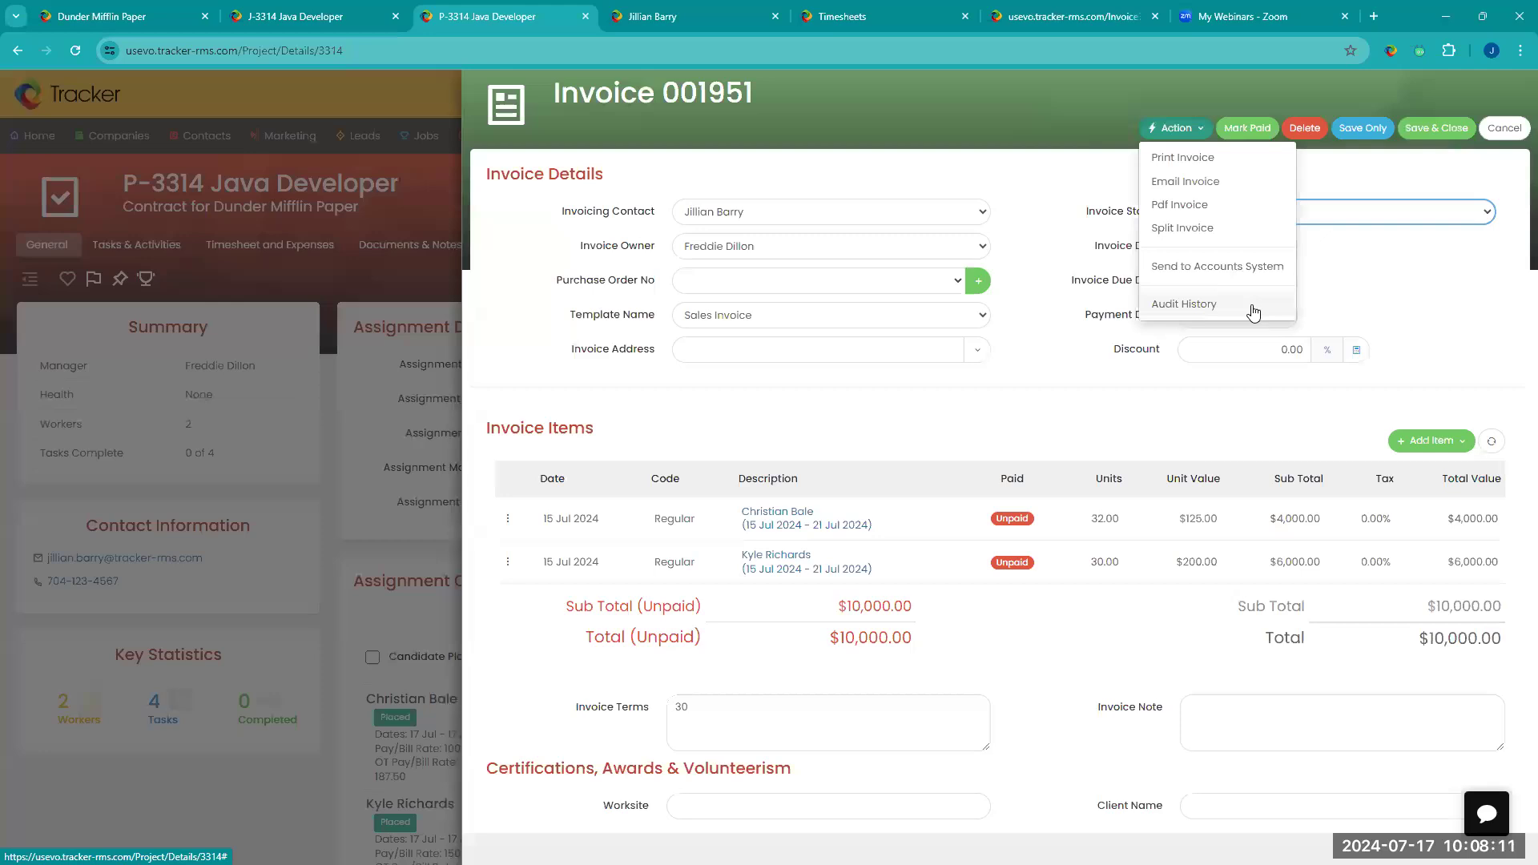
click(1326, 174)
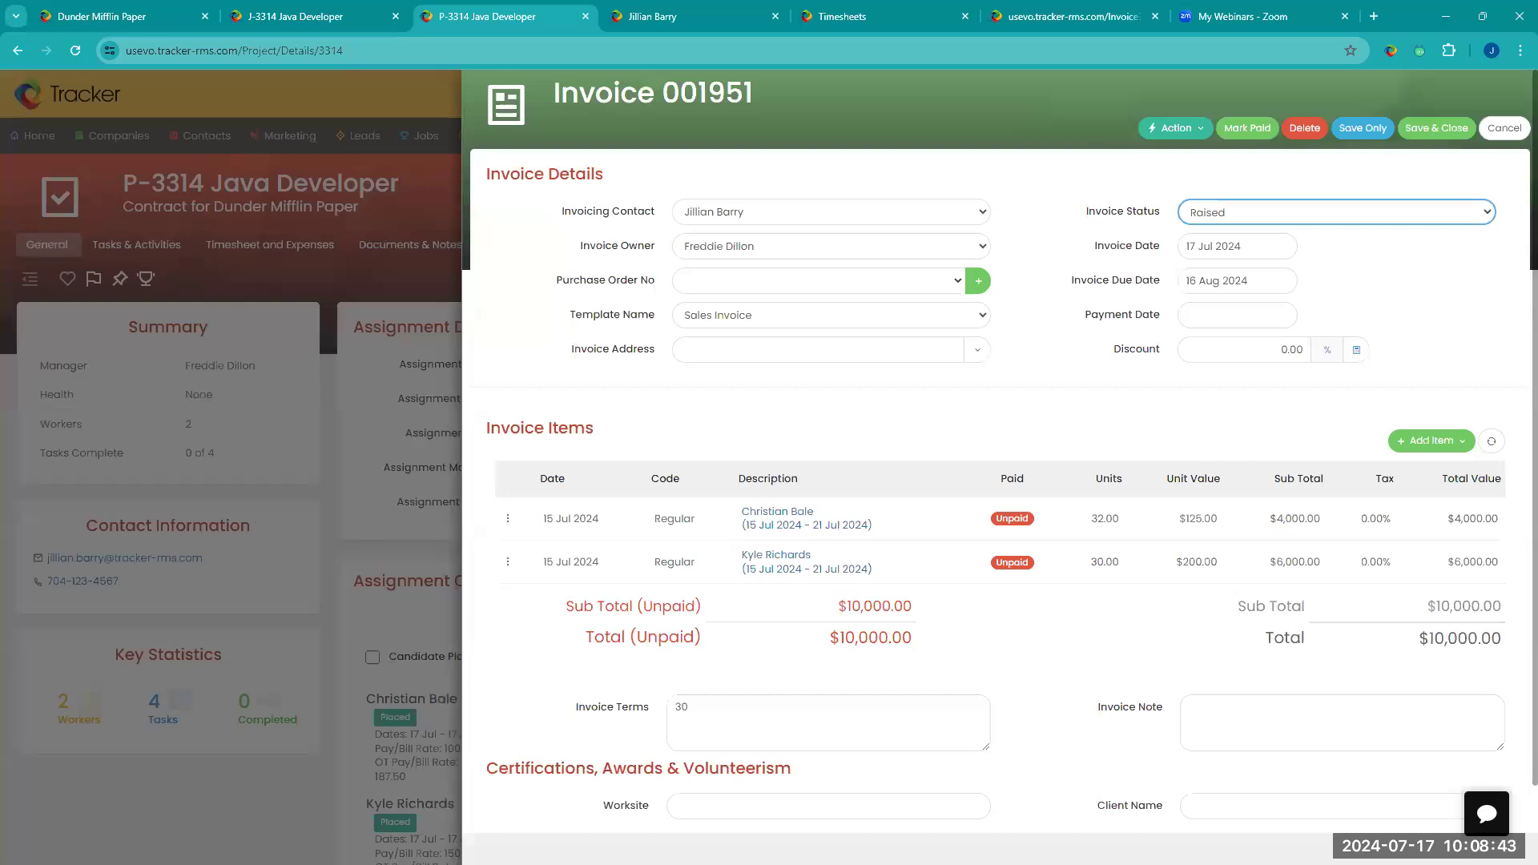
Step: Switch to the browser window with the sample invoice PDF, examine its layout and payment details, and minimize that window
key(alt+Tab)
scroll(767, 542, down, 1)
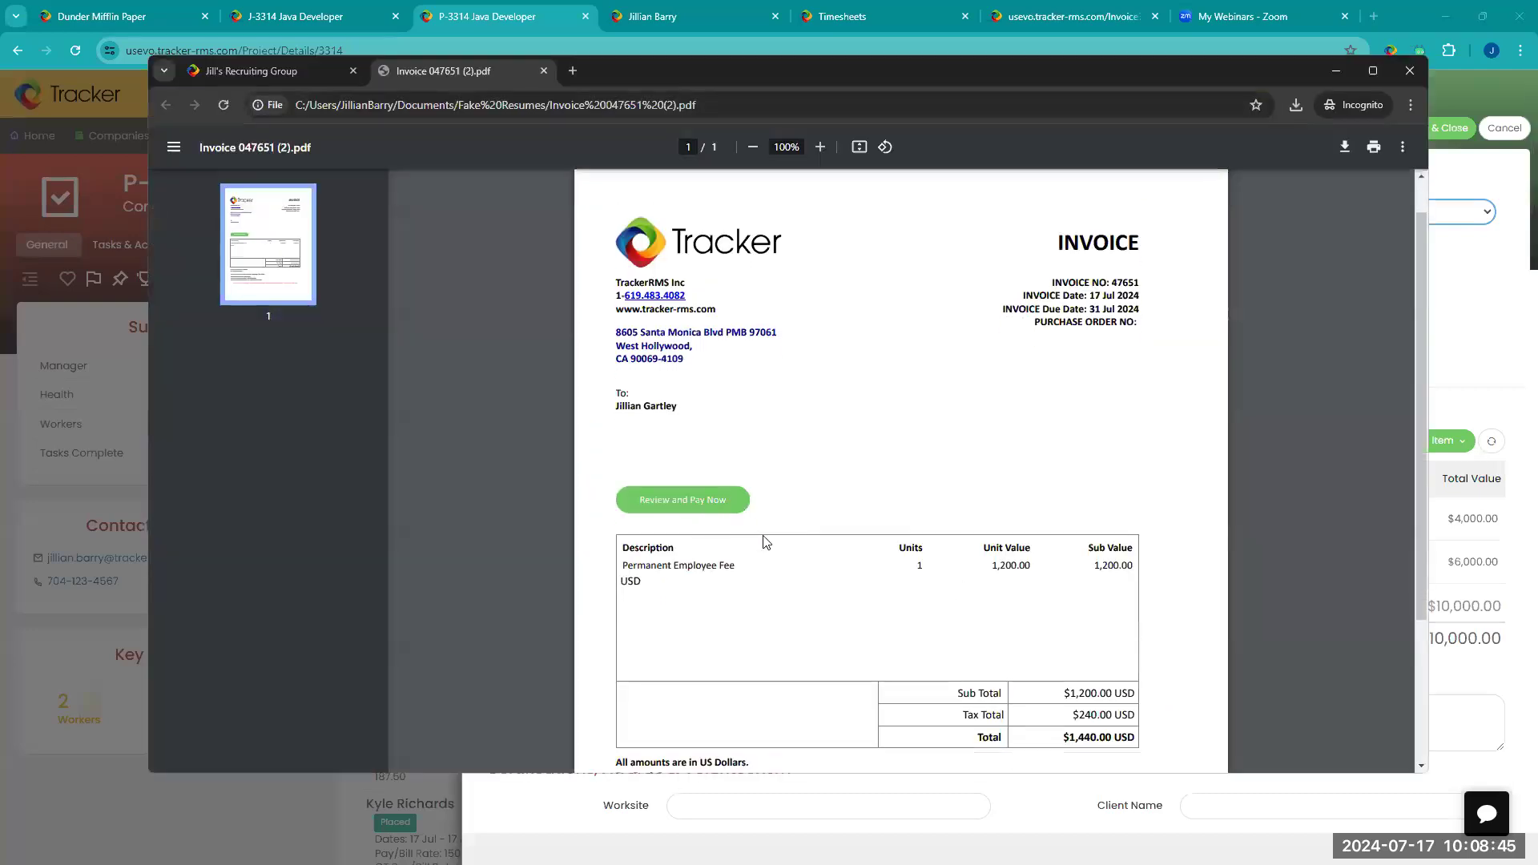
scroll(767, 542, down, 3)
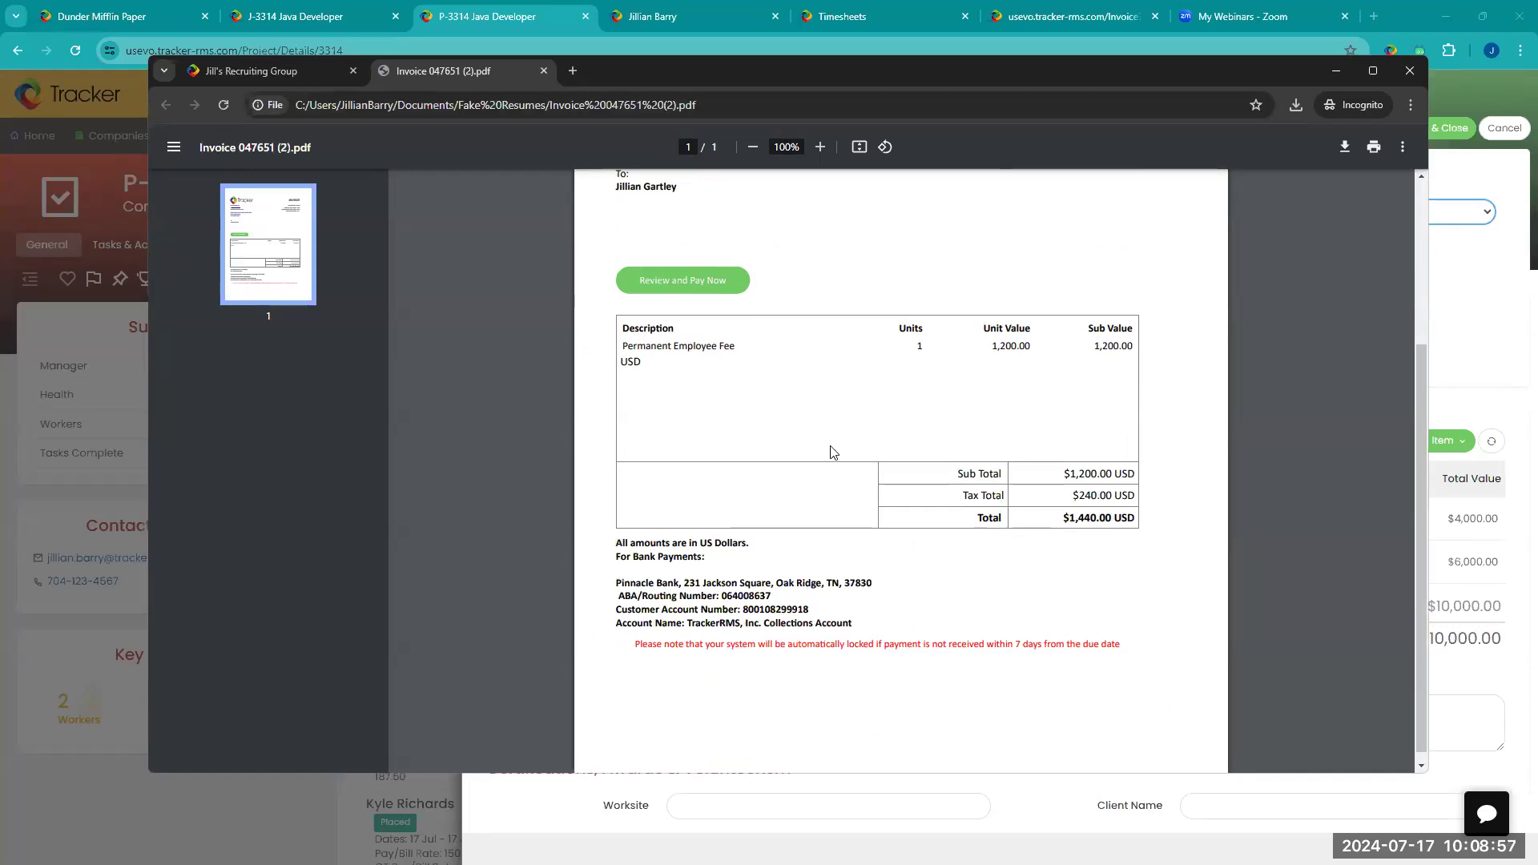
scroll(849, 559, up, 2)
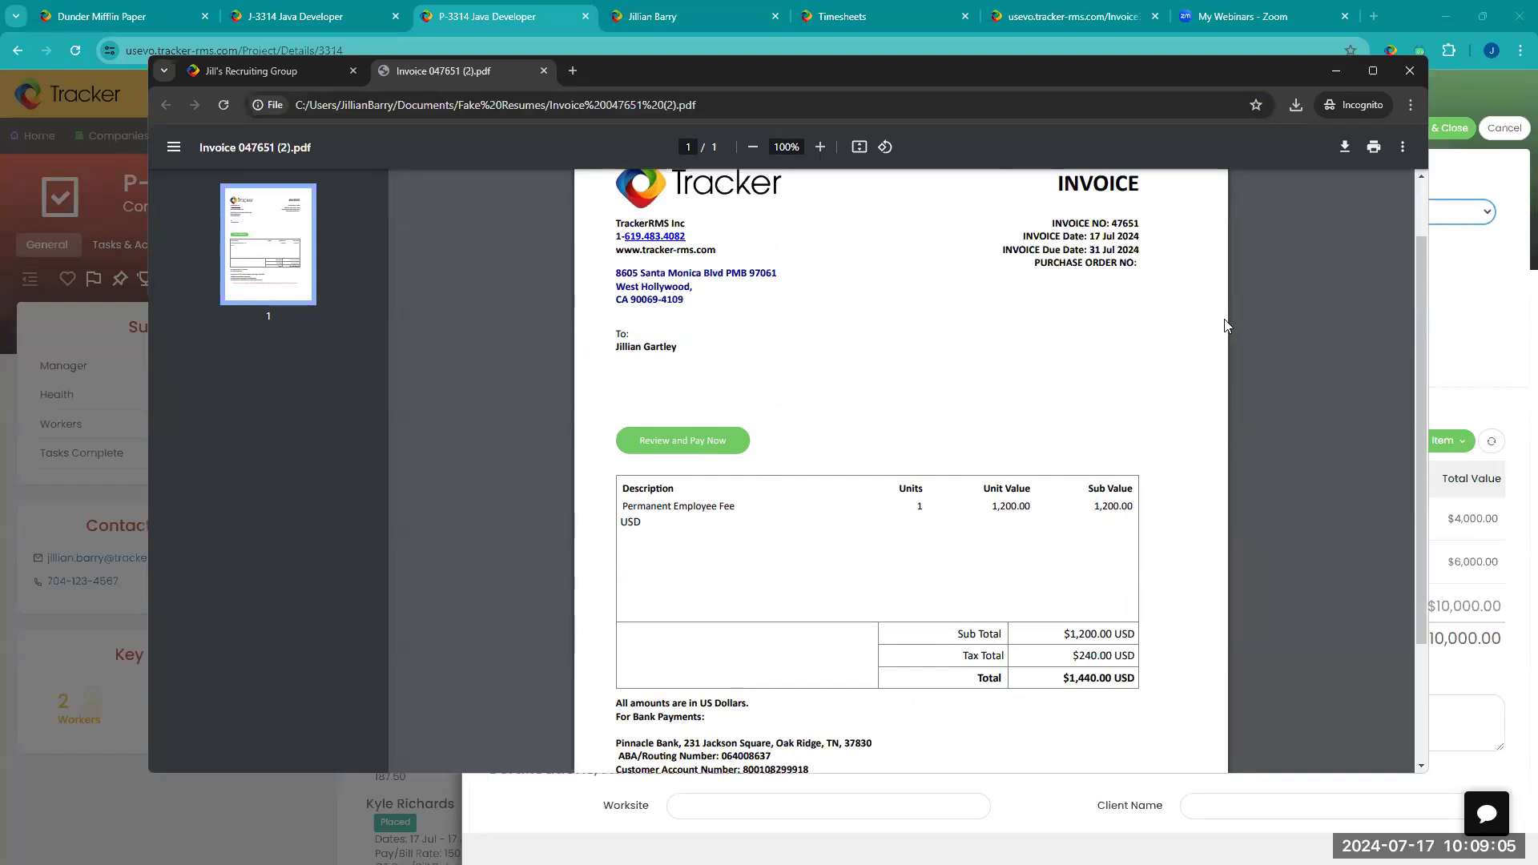
click(1335, 72)
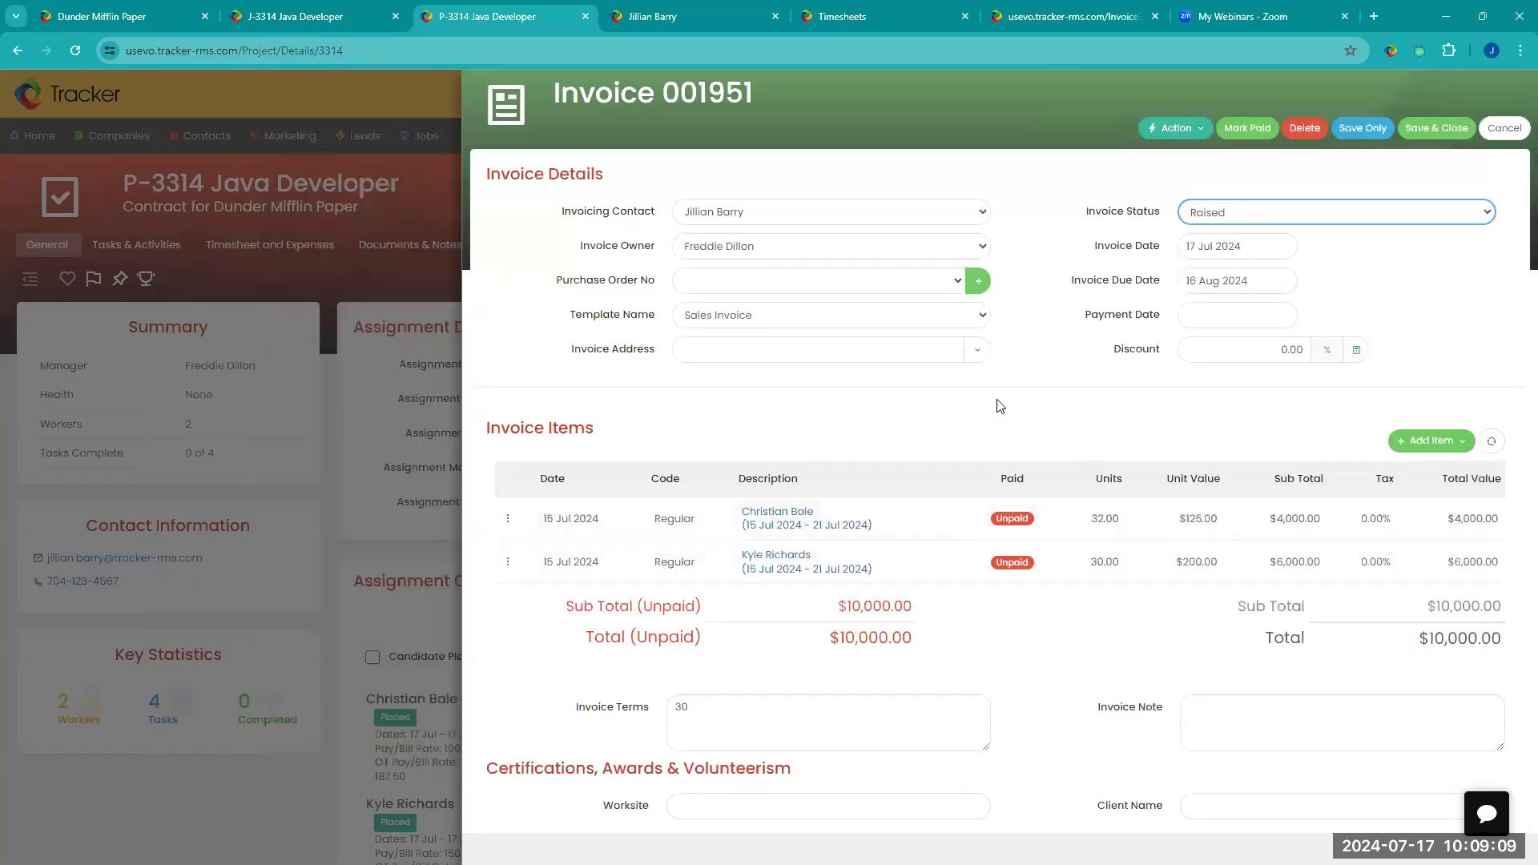
Step: Select all listed timesheets for 15 Jul 2024 - 21 Jul 2024 and start generating invoices from them
click(943, 26)
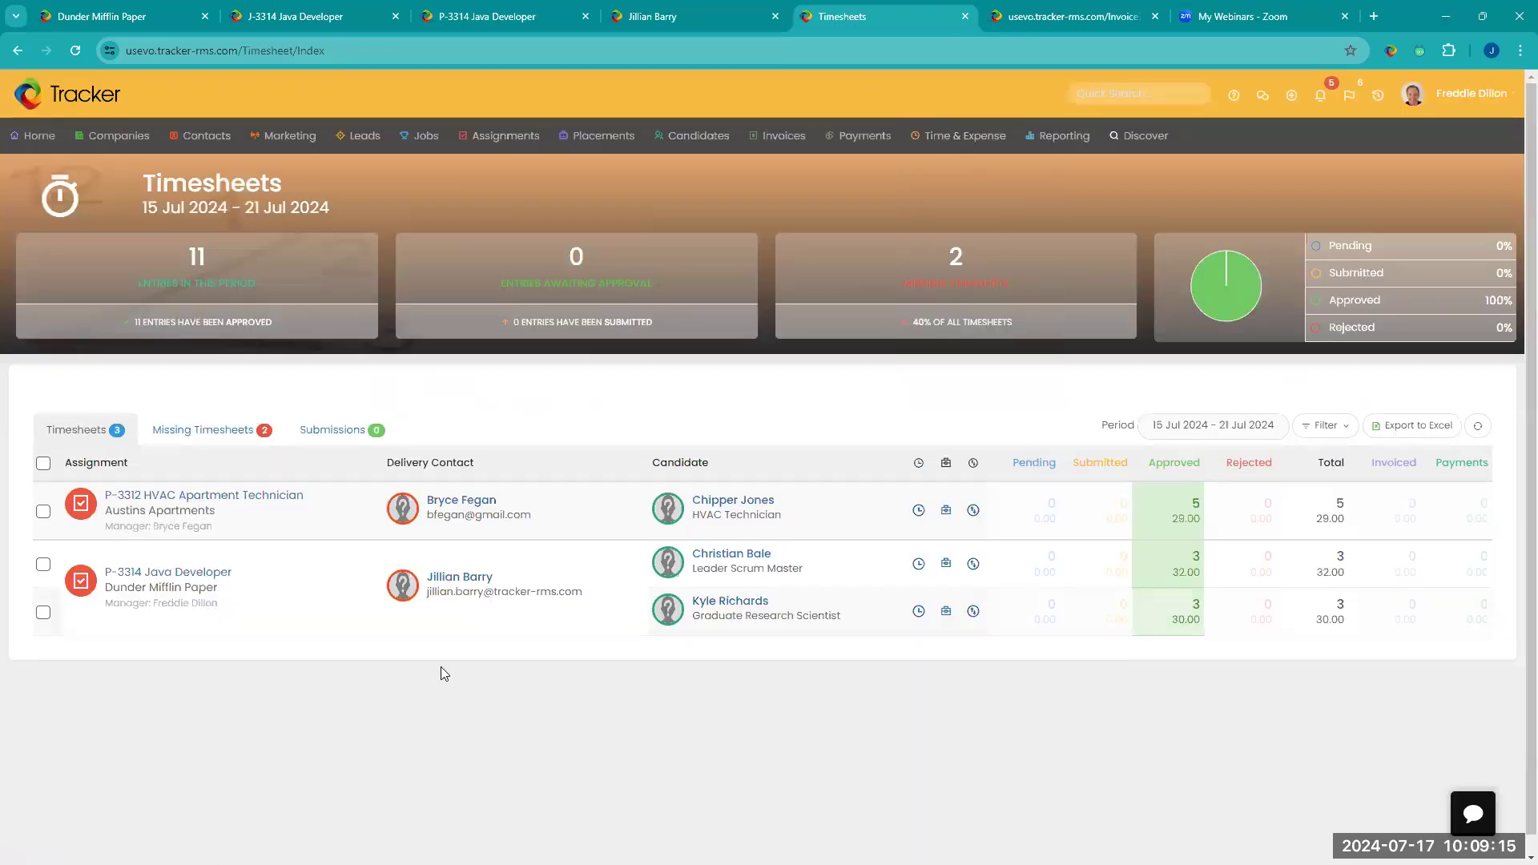
click(43, 465)
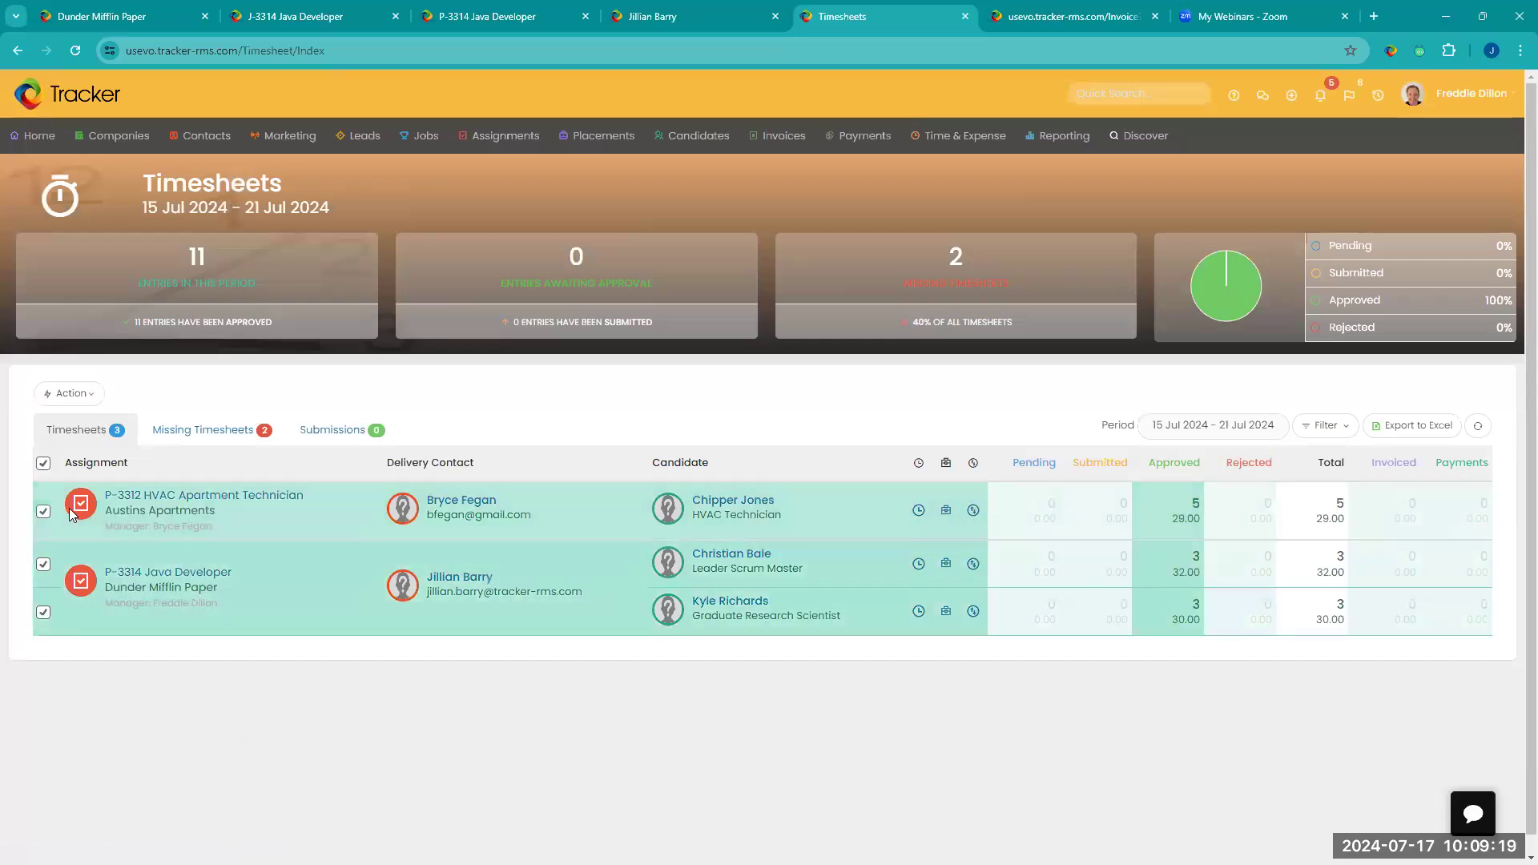
click(81, 406)
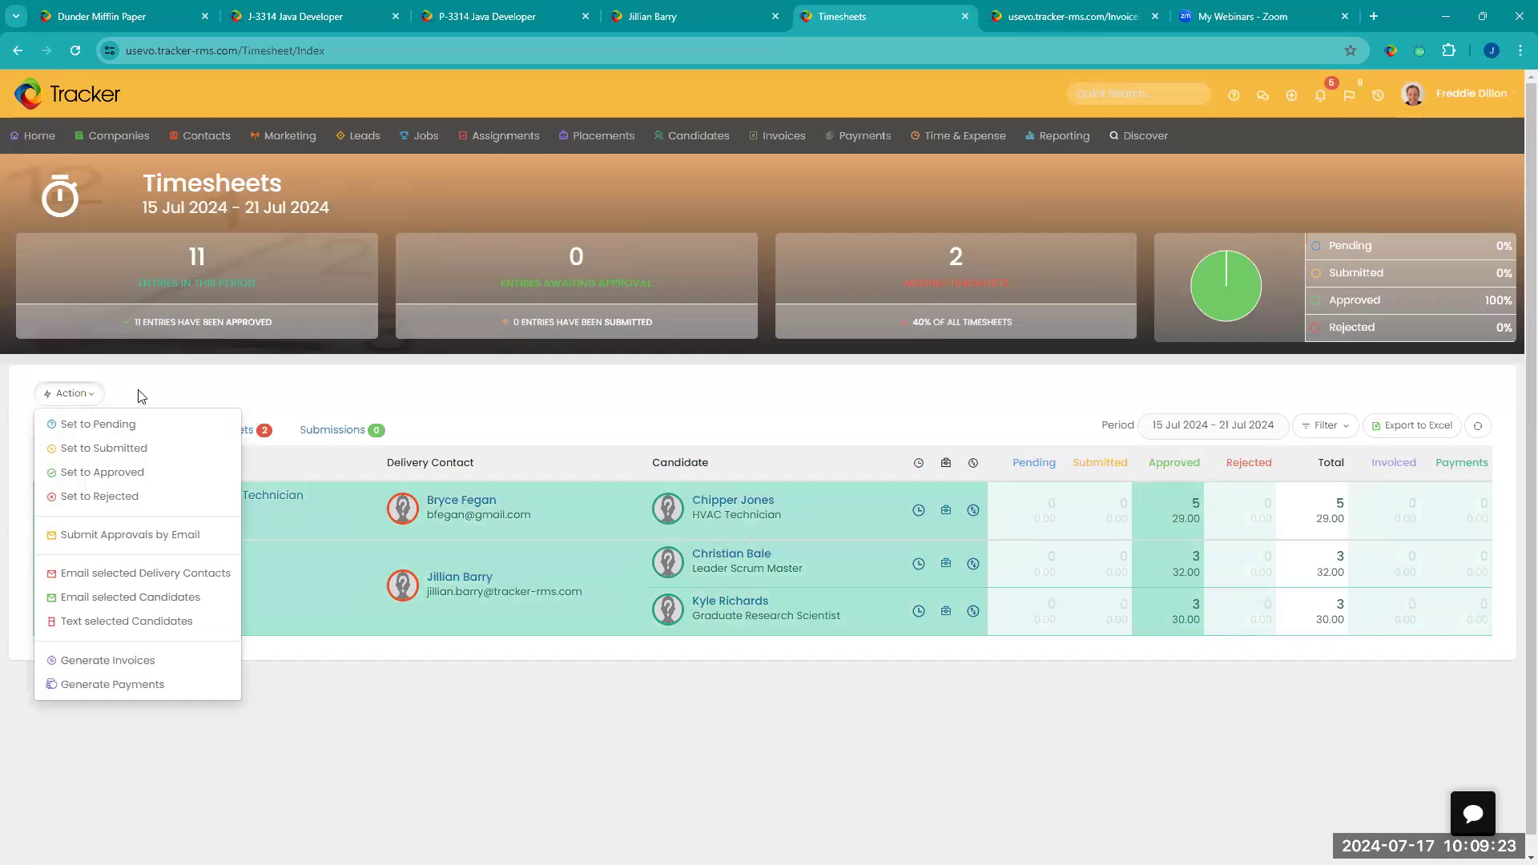
click(185, 662)
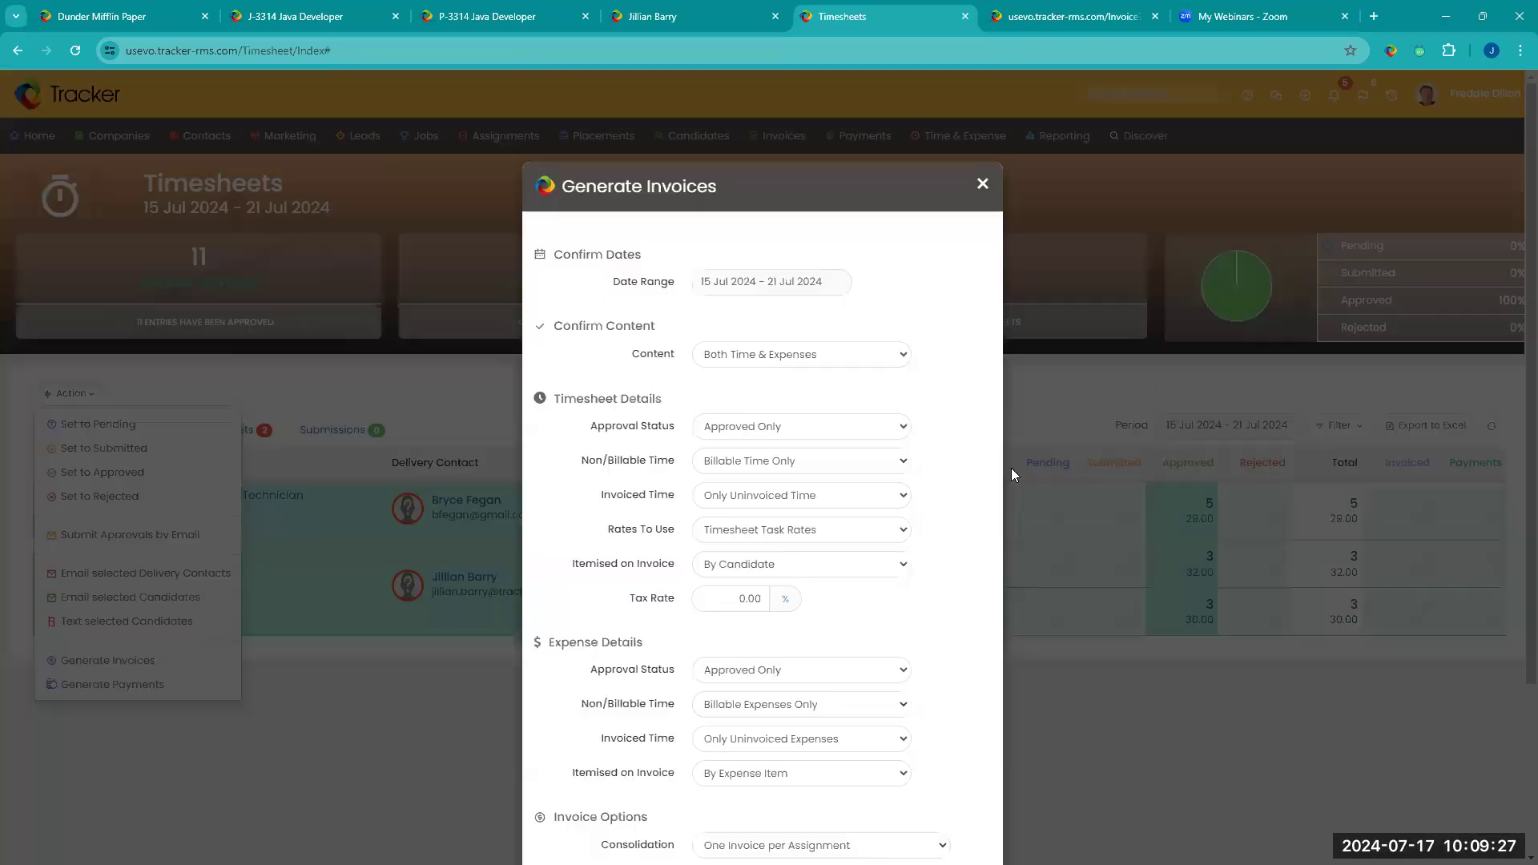
Step: Review the timesheet, expense and consolidation options offered for generating the invoices
scroll(953, 486, down, 2)
scroll(961, 484, up, 1)
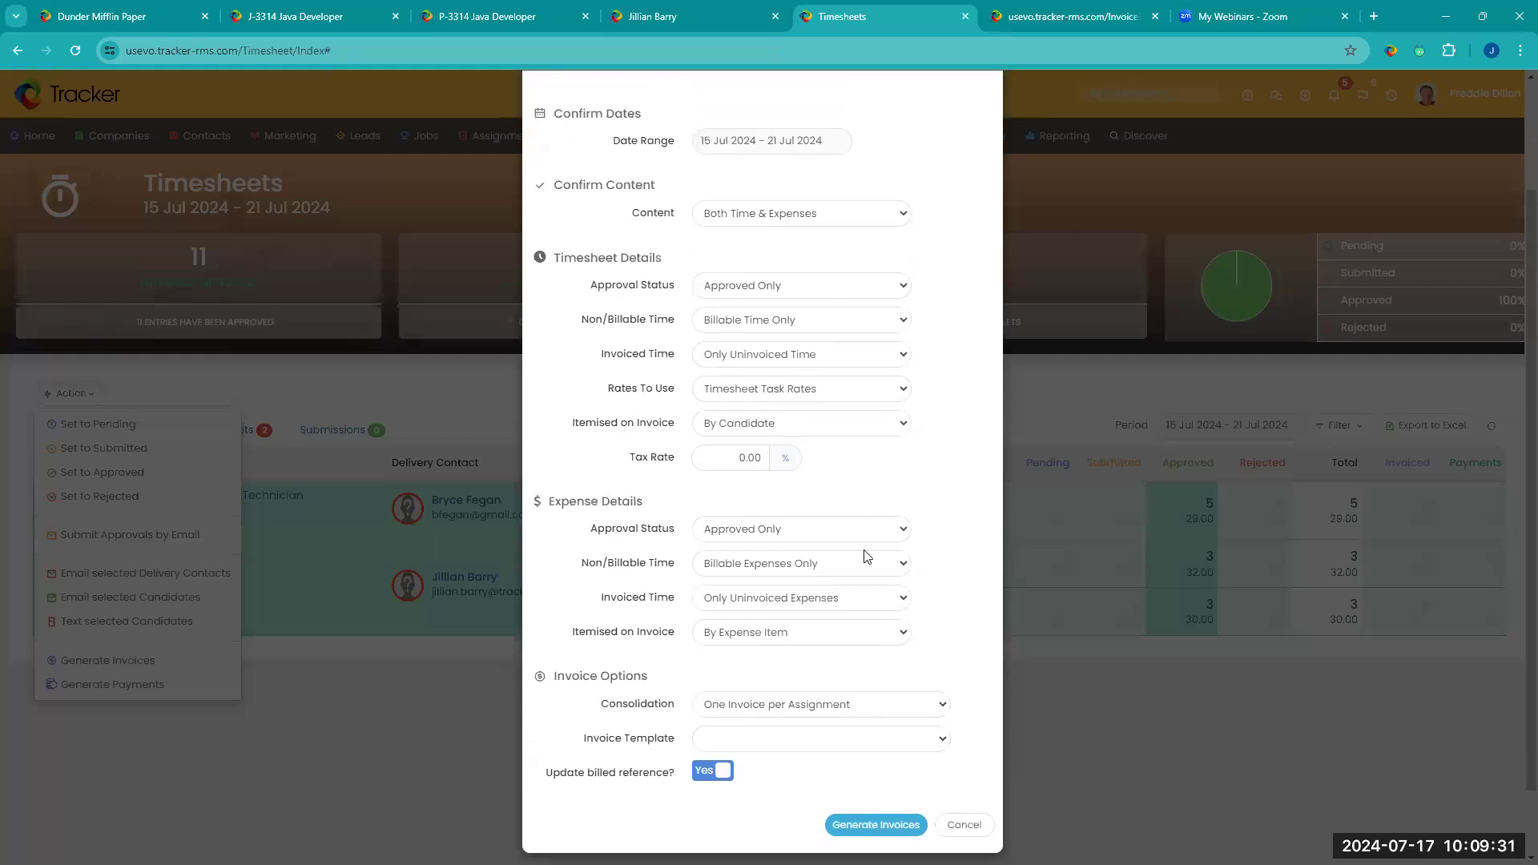
click(823, 705)
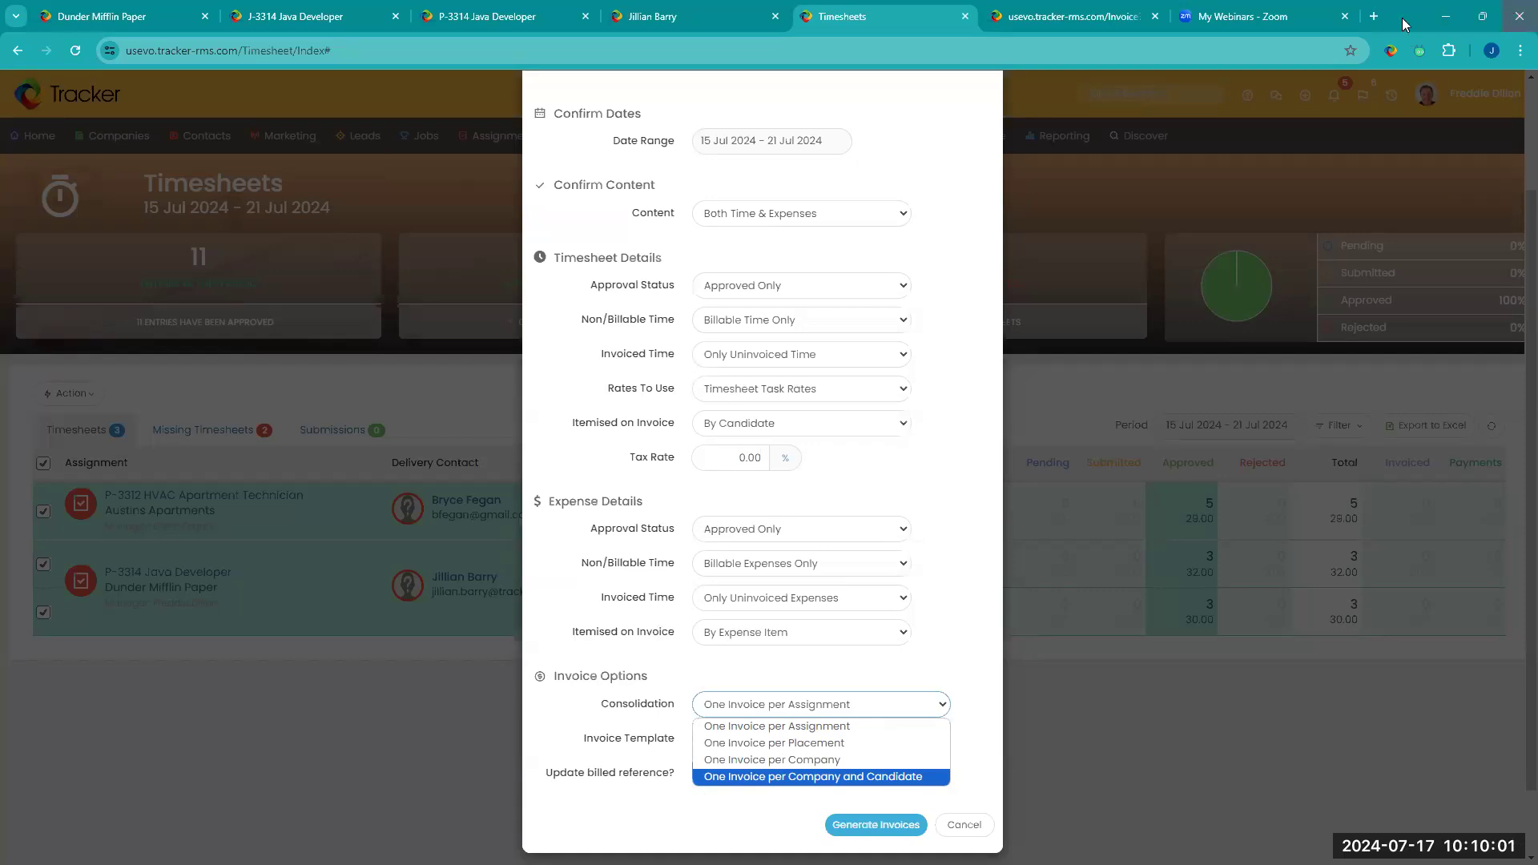
click(1112, 22)
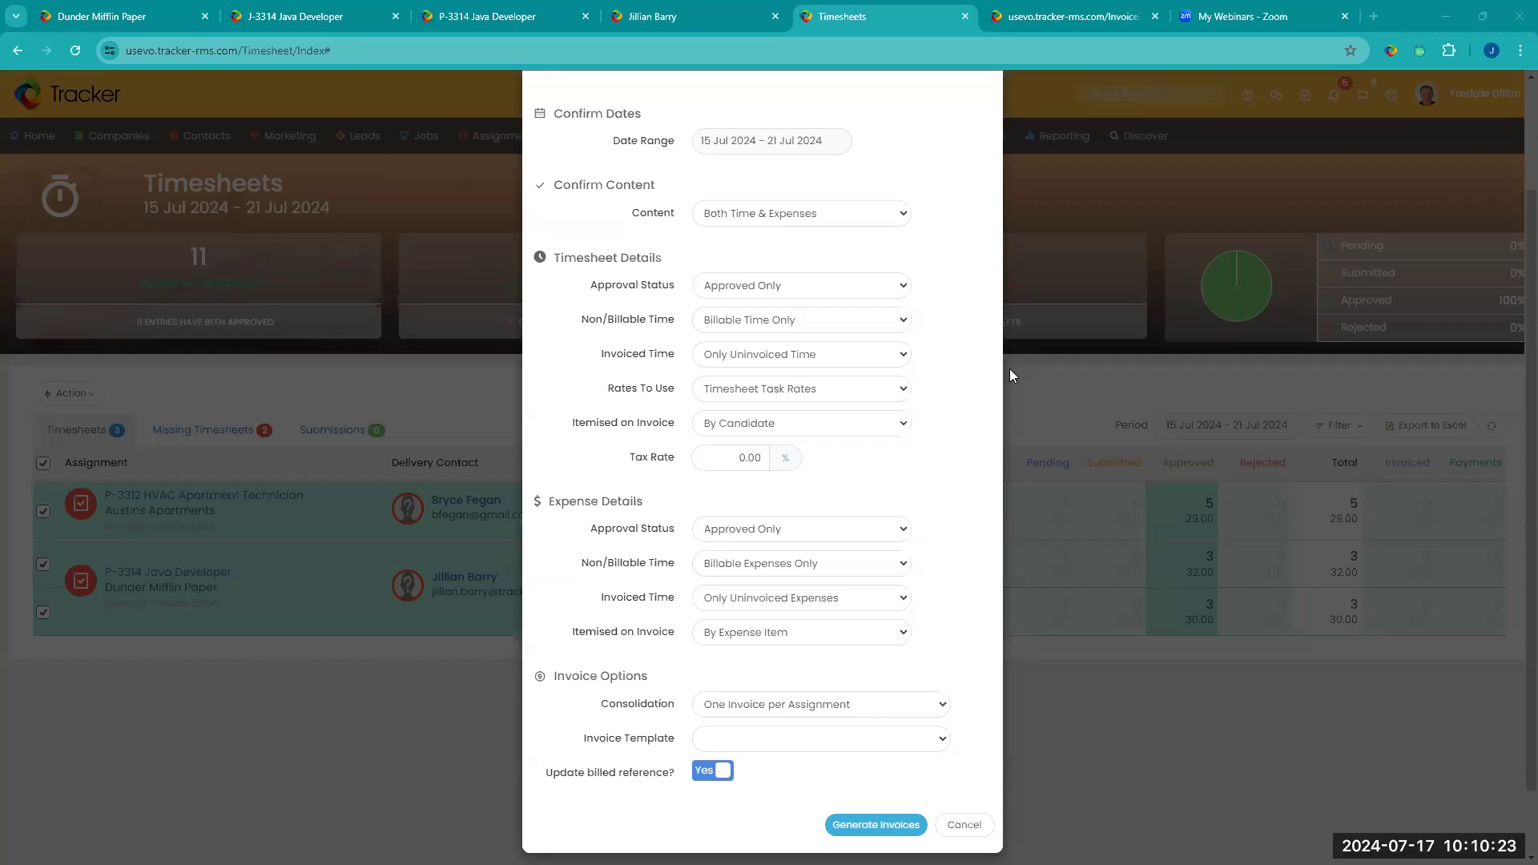
scroll(1009, 368, up, 2)
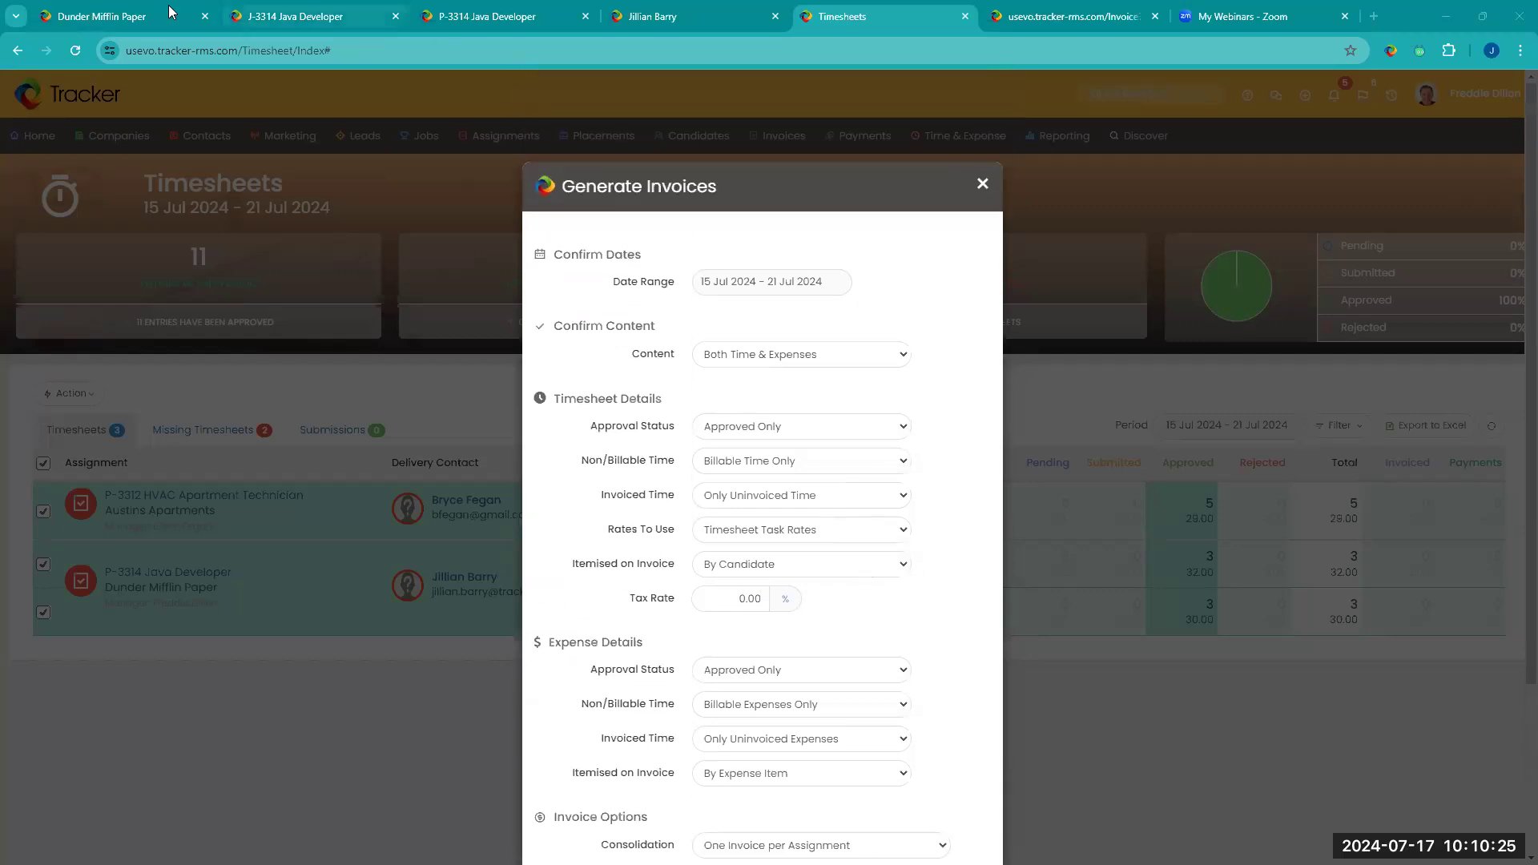
Step: Create a new invoice from the Dunder Mifflin Paper contact's record
click(631, 22)
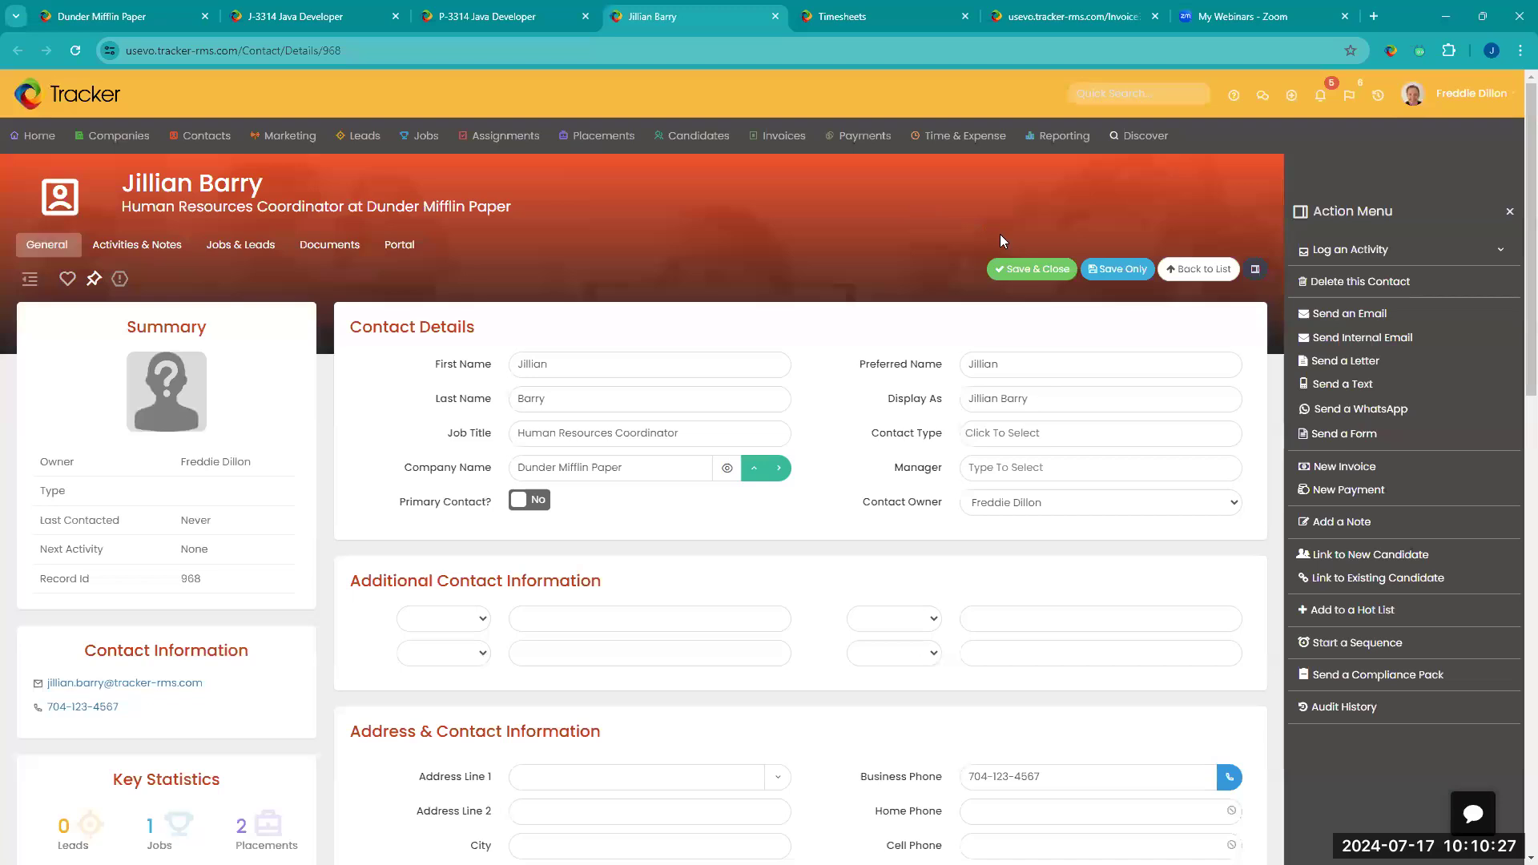
click(1390, 479)
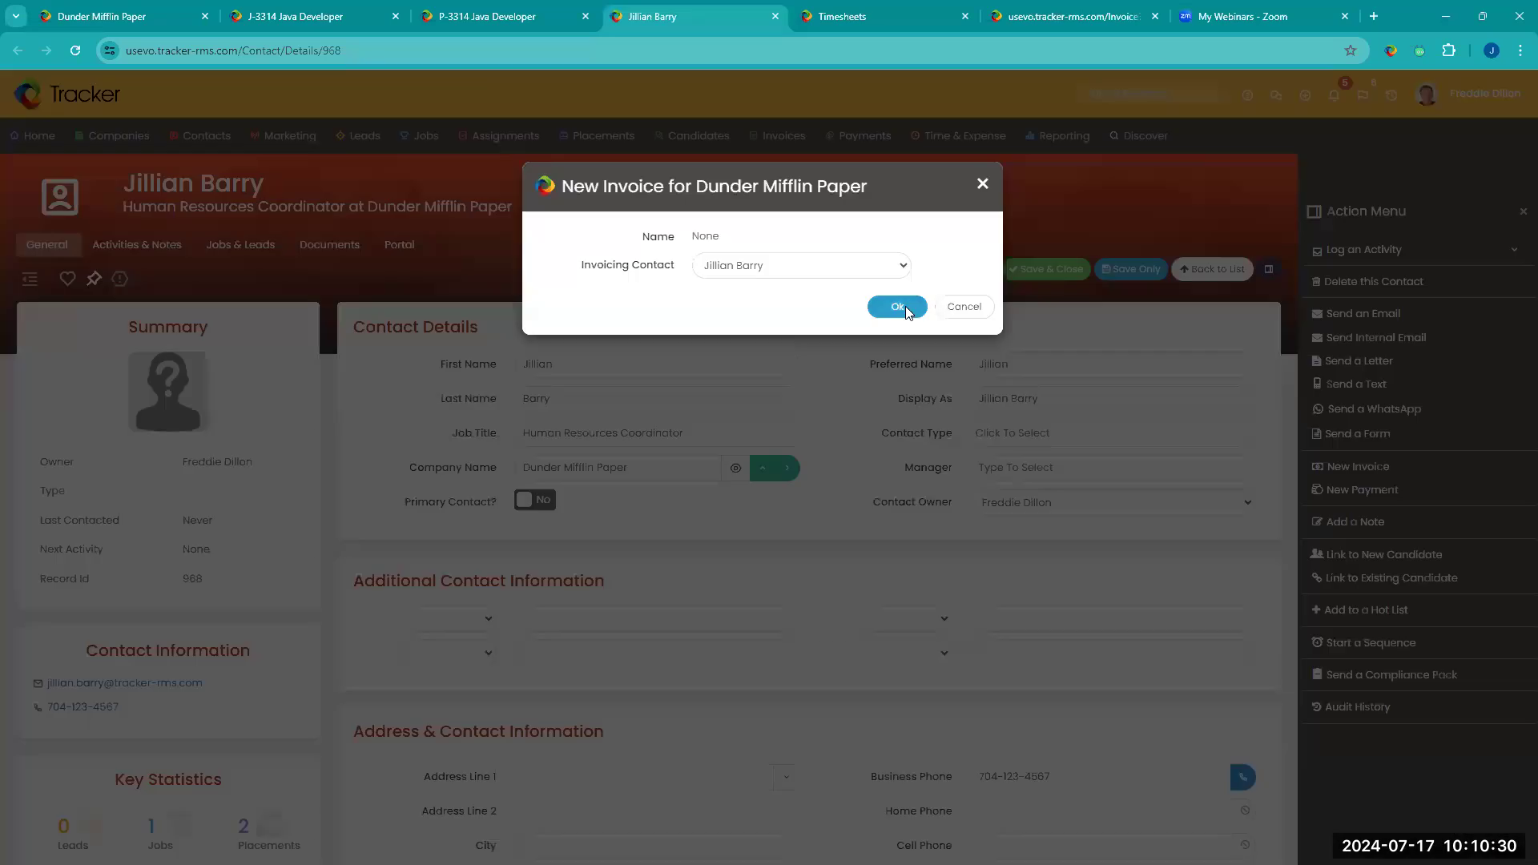
click(905, 306)
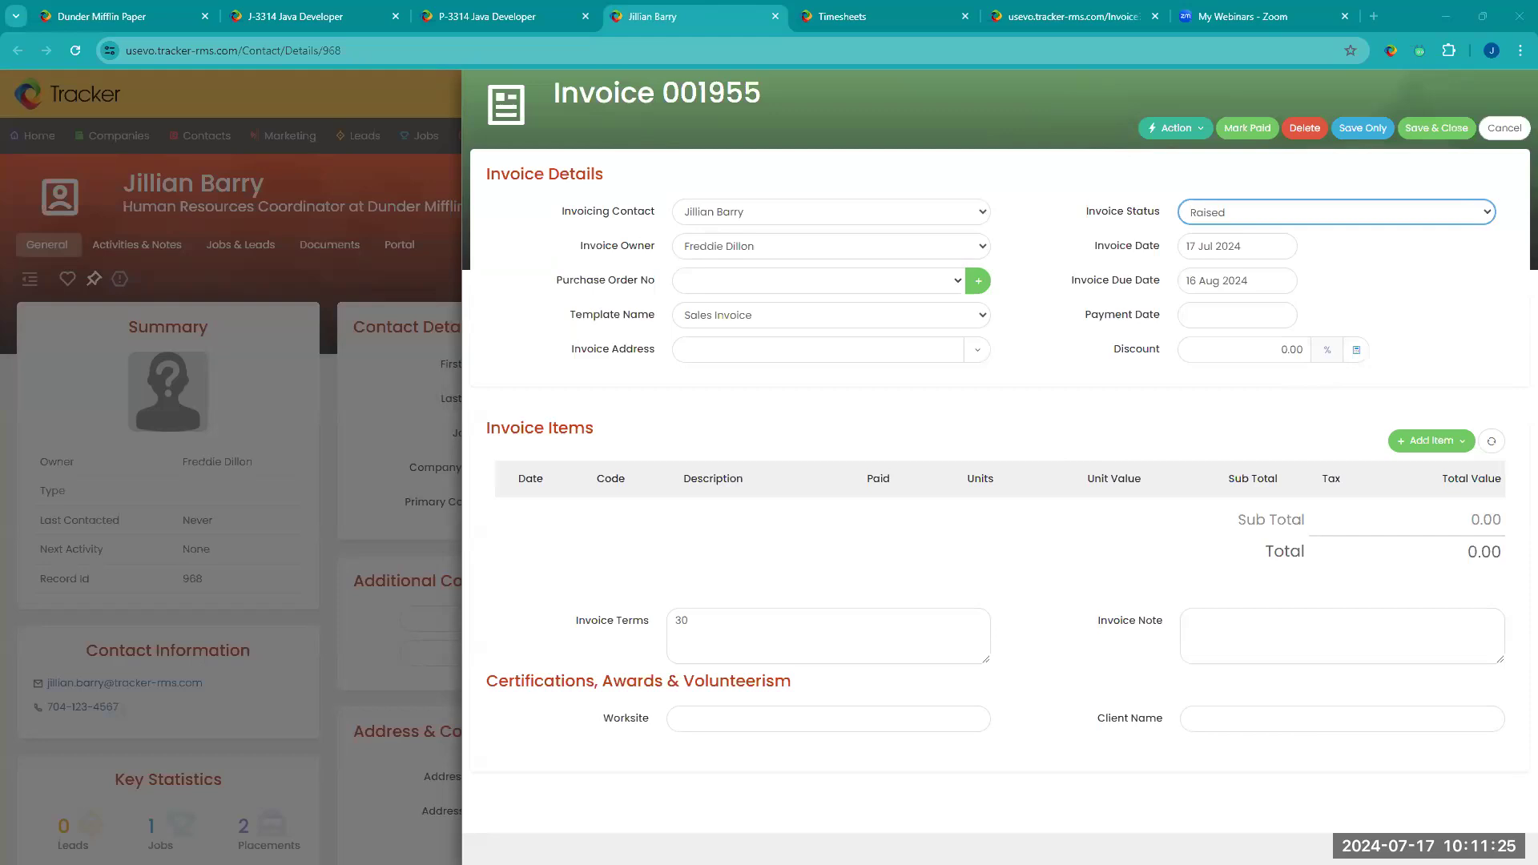
Step: Return to the timesheets and generate the invoices, consolidated as One Invoice per Assignment
click(940, 19)
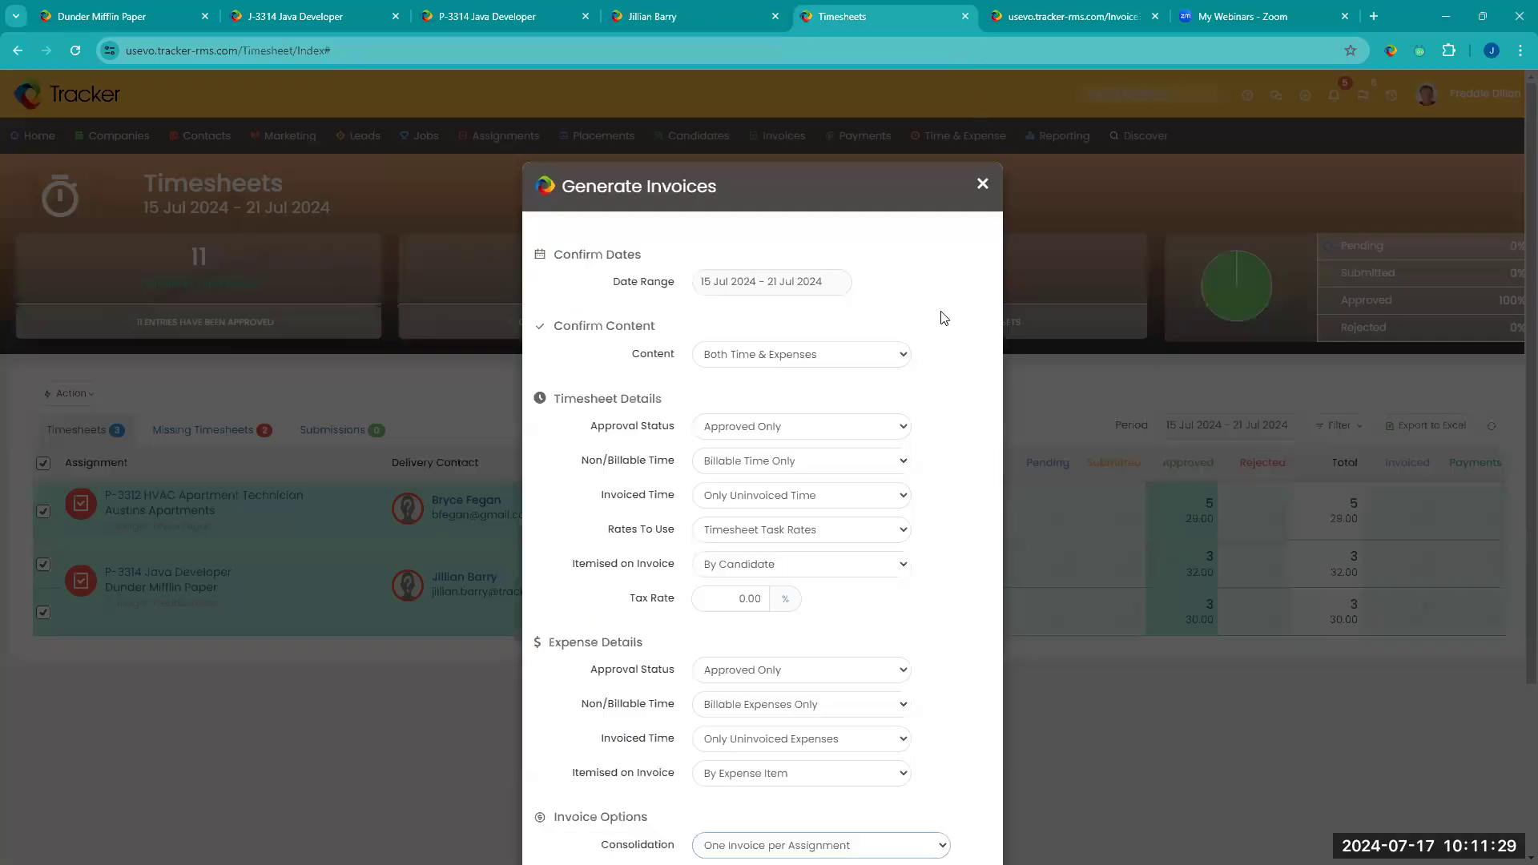
scroll(944, 318, down, 3)
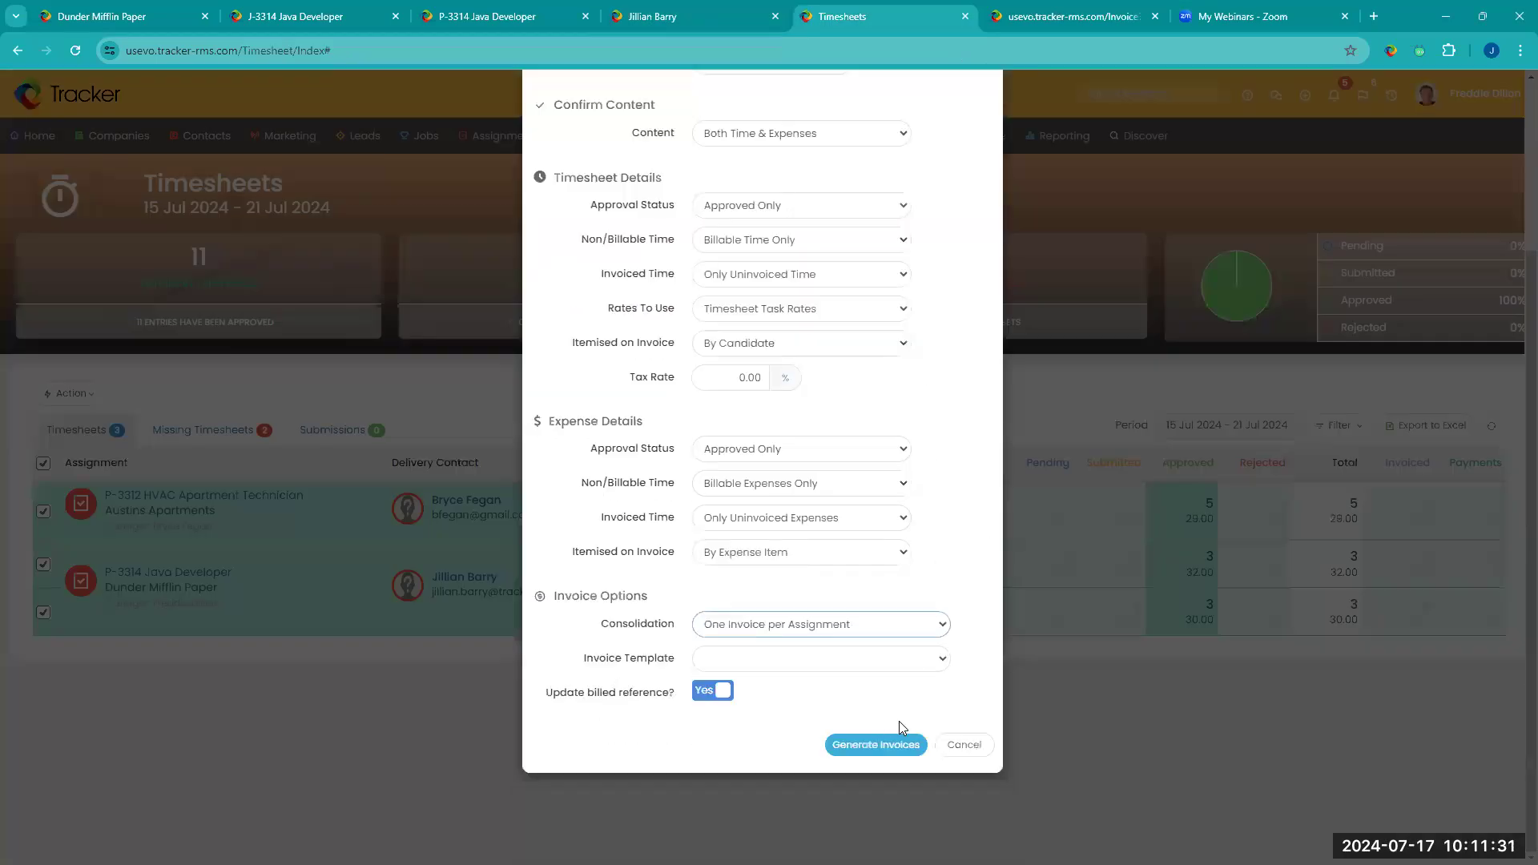
click(899, 746)
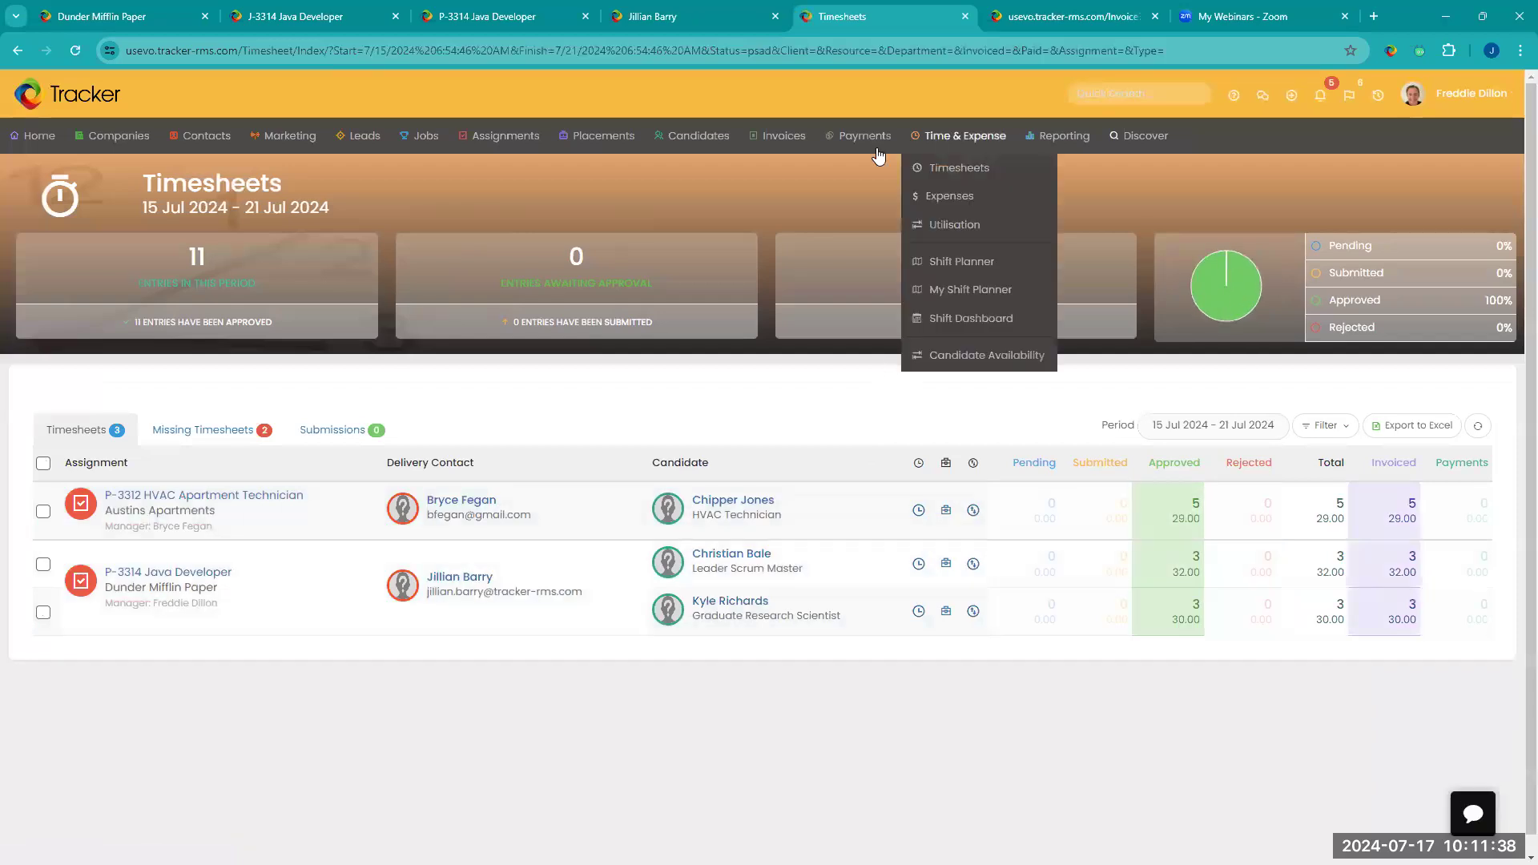
Step: Open the full invoice list in a new tab, close the older invoices tab and maximize the browser window
mouse_move(781, 138)
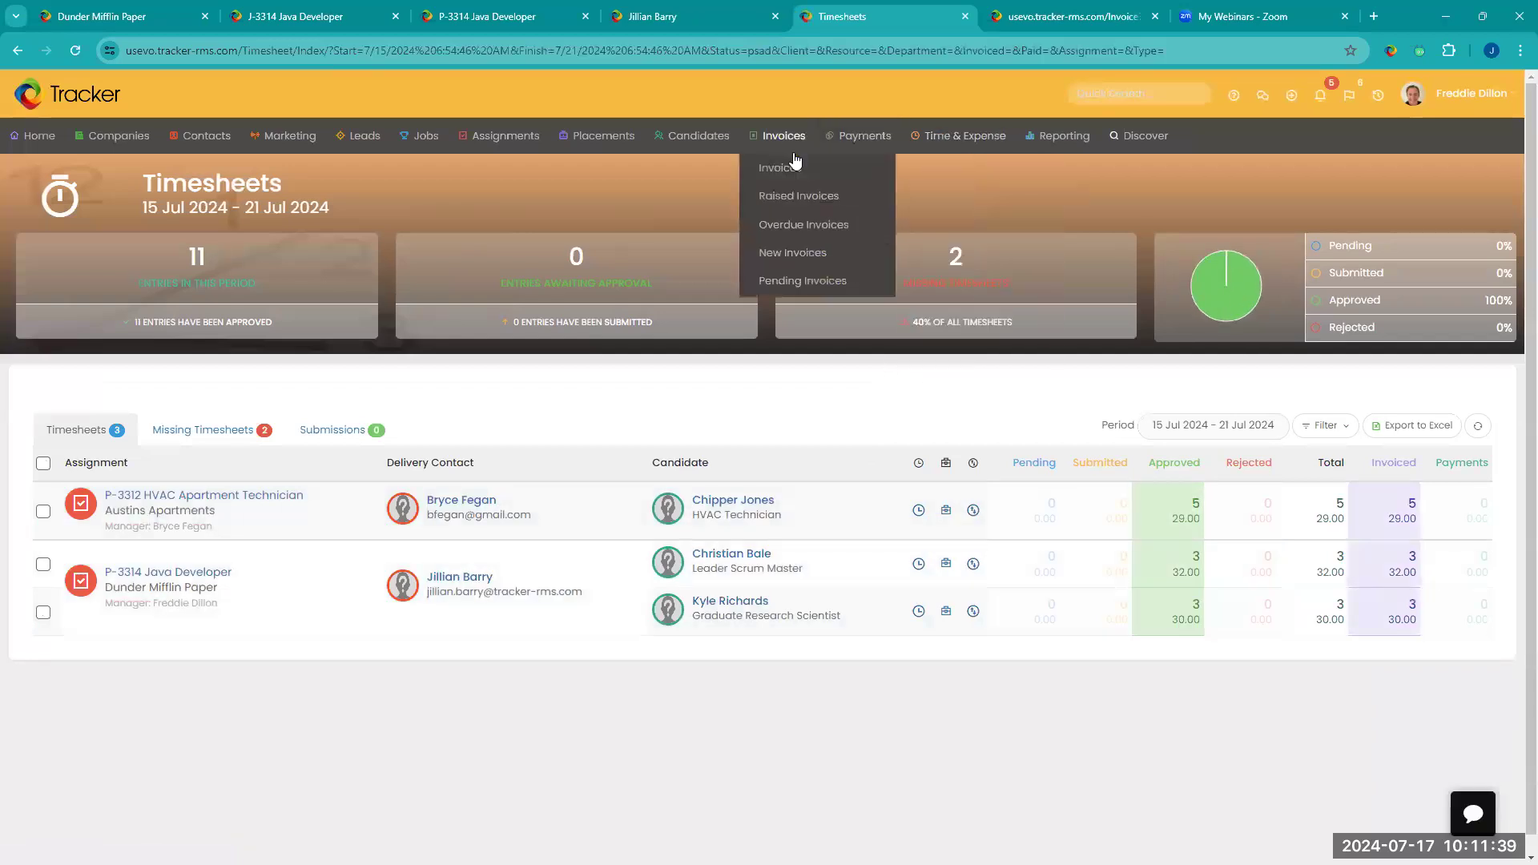
right_click(772, 169)
click(808, 188)
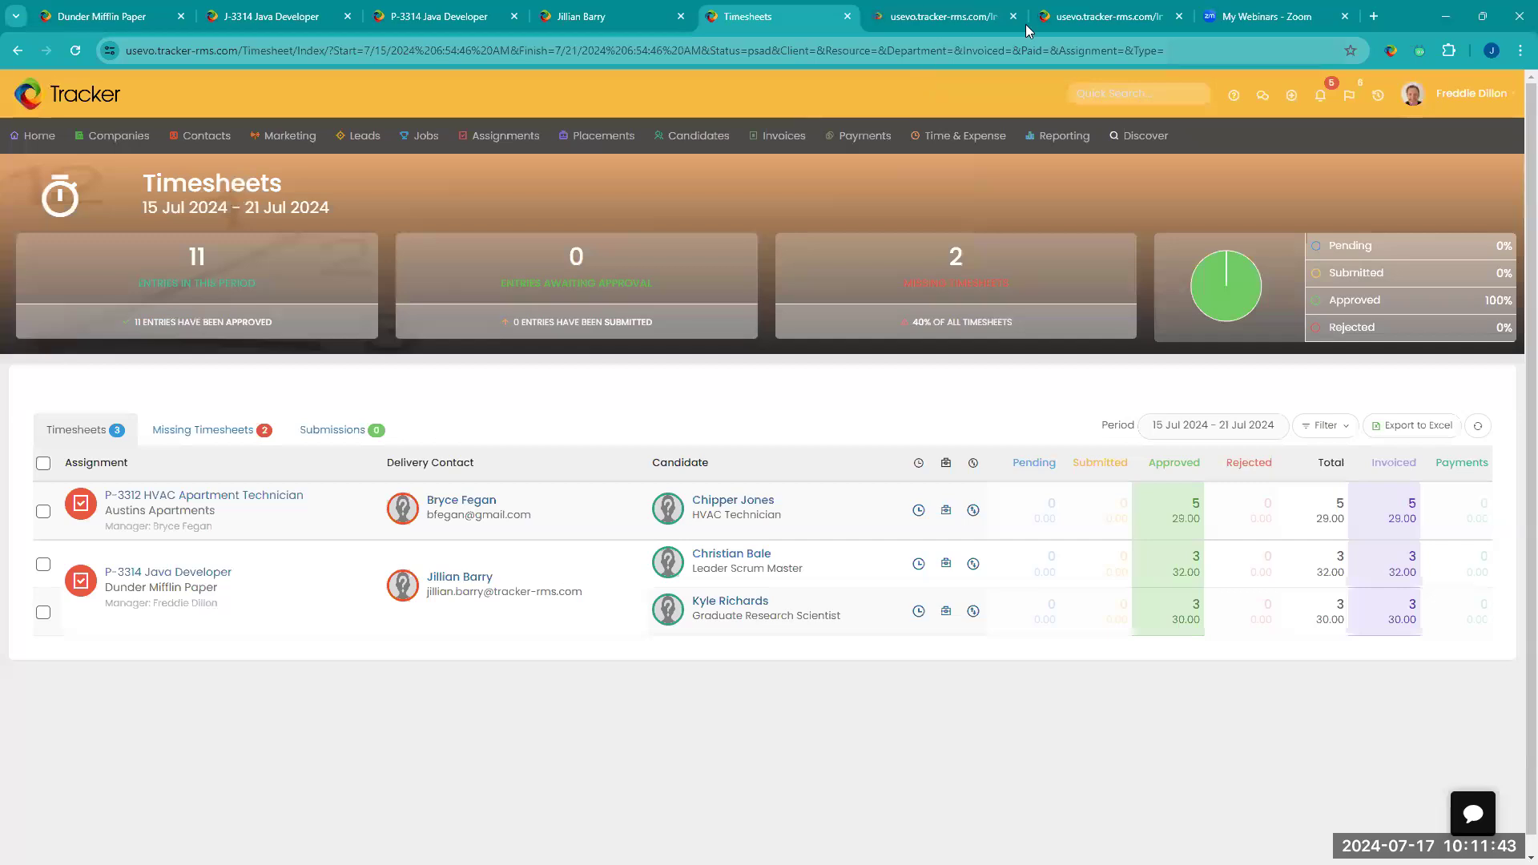
double_click(1399, 15)
click(1150, 94)
click(1004, 95)
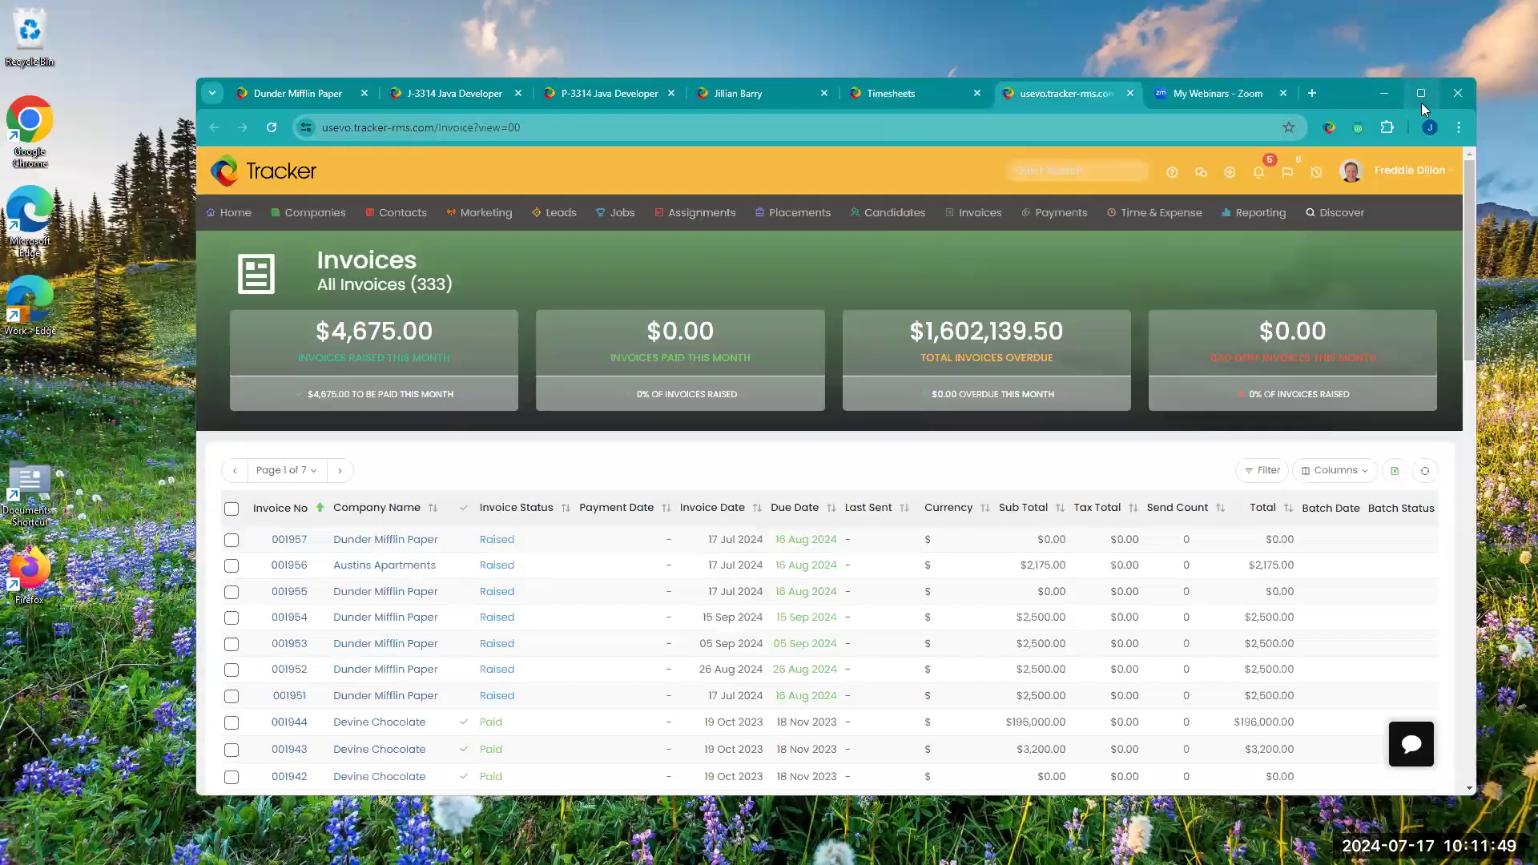
key(super+Up)
Step: Look through the invoice list, select all invoices on page 1 and examine the bulk actions available for them
mouse_move(784, 141)
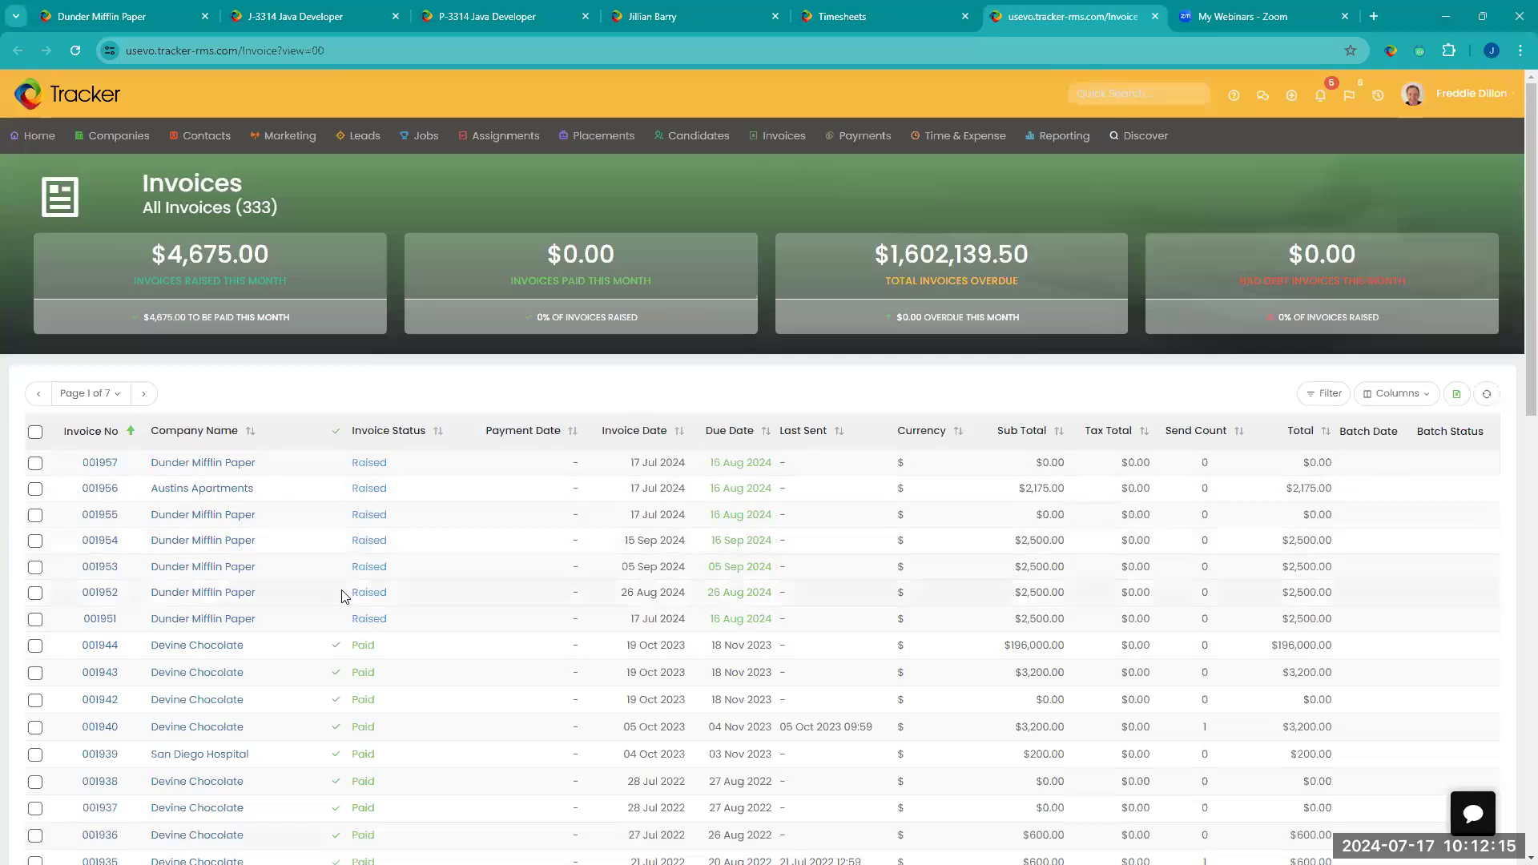
scroll(345, 593, down, 2)
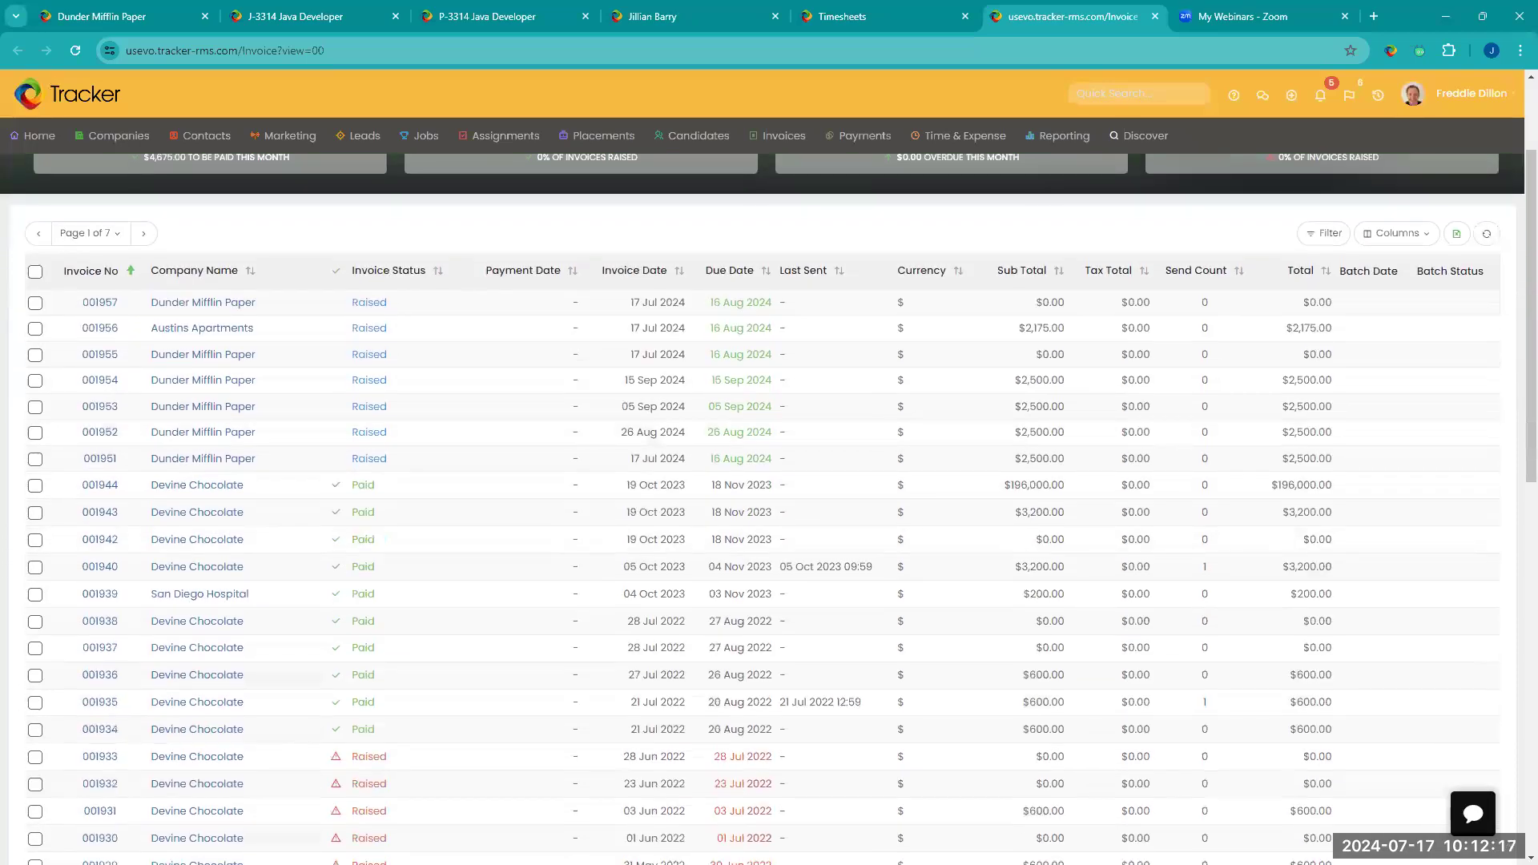
scroll(497, 499, down, 1)
scroll(497, 498, up, 3)
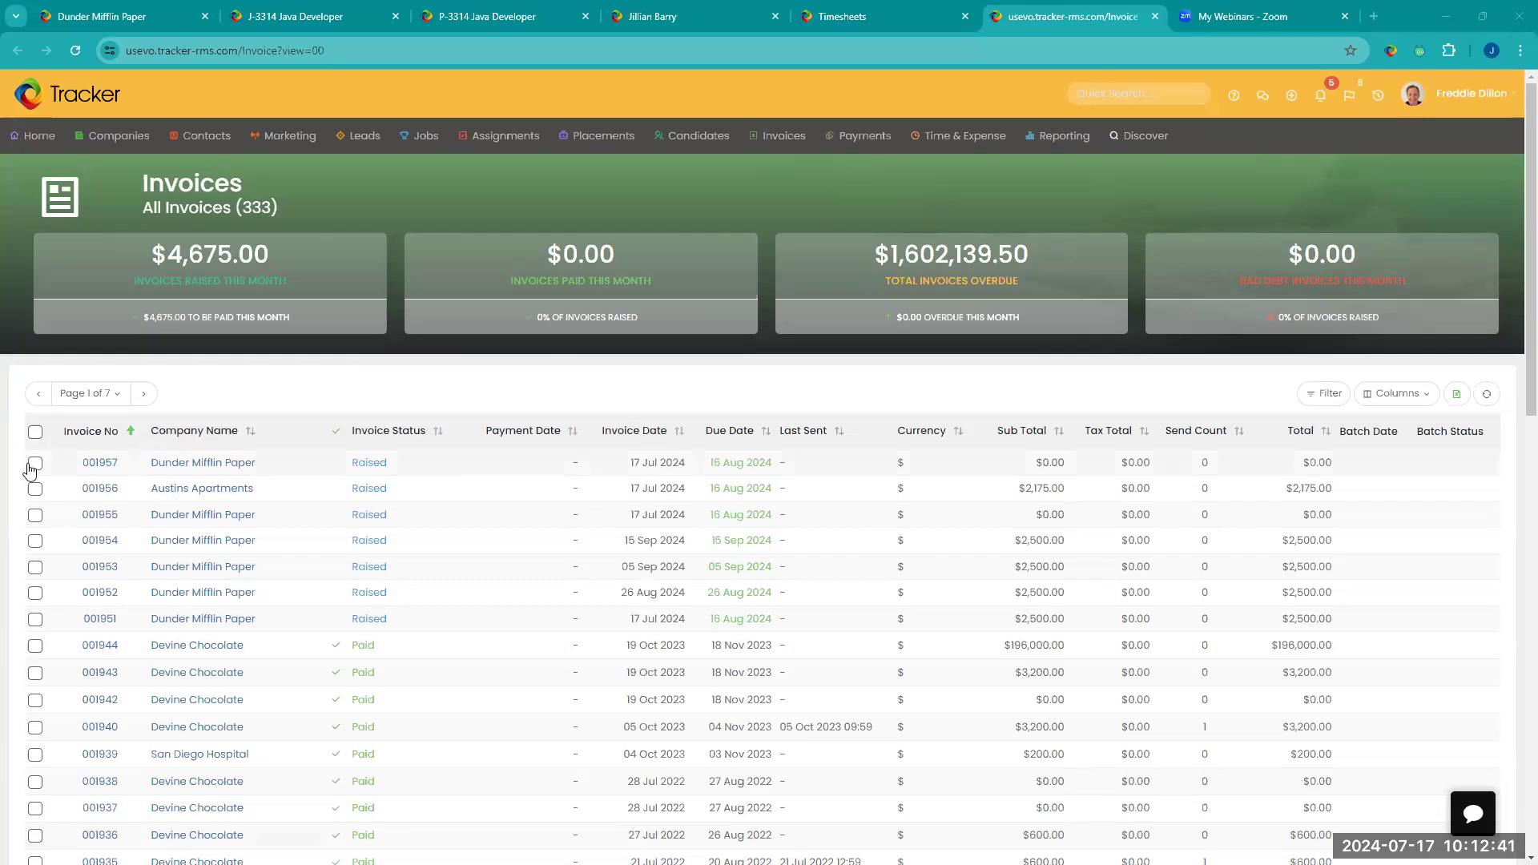
click(35, 437)
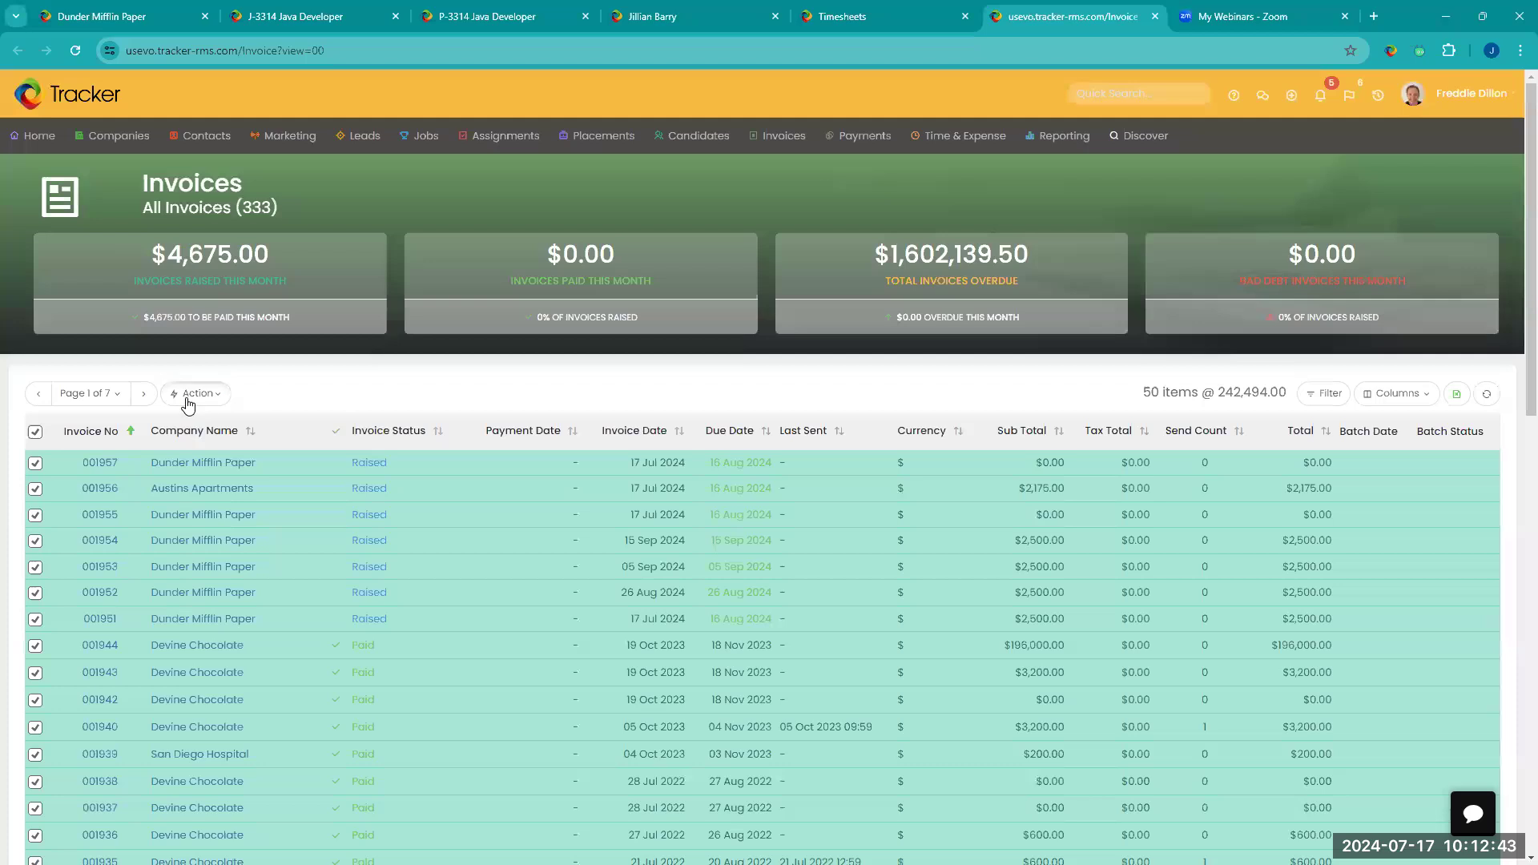
click(185, 398)
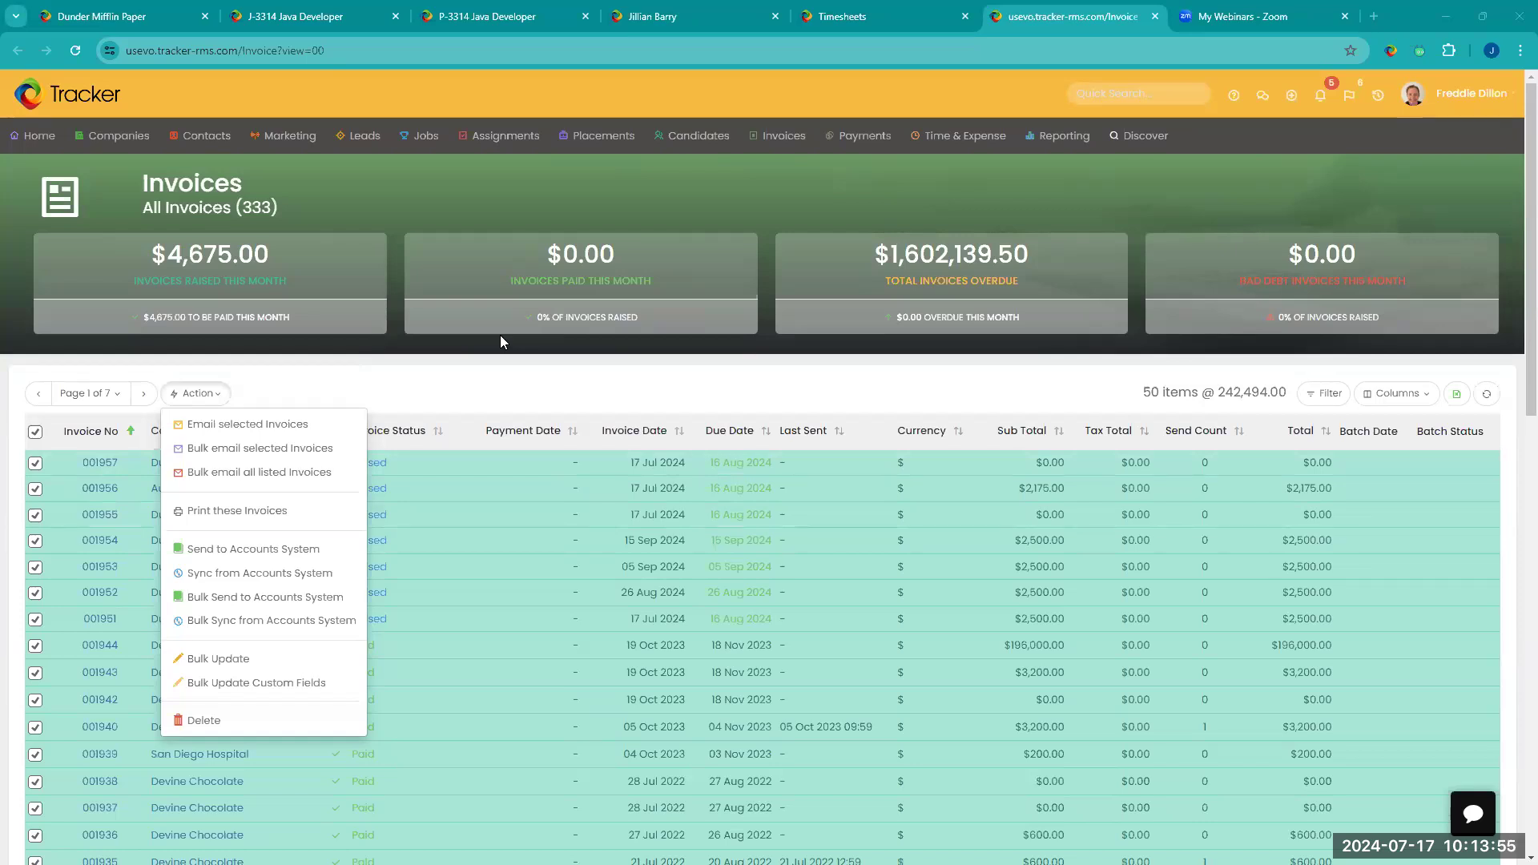
click(334, 391)
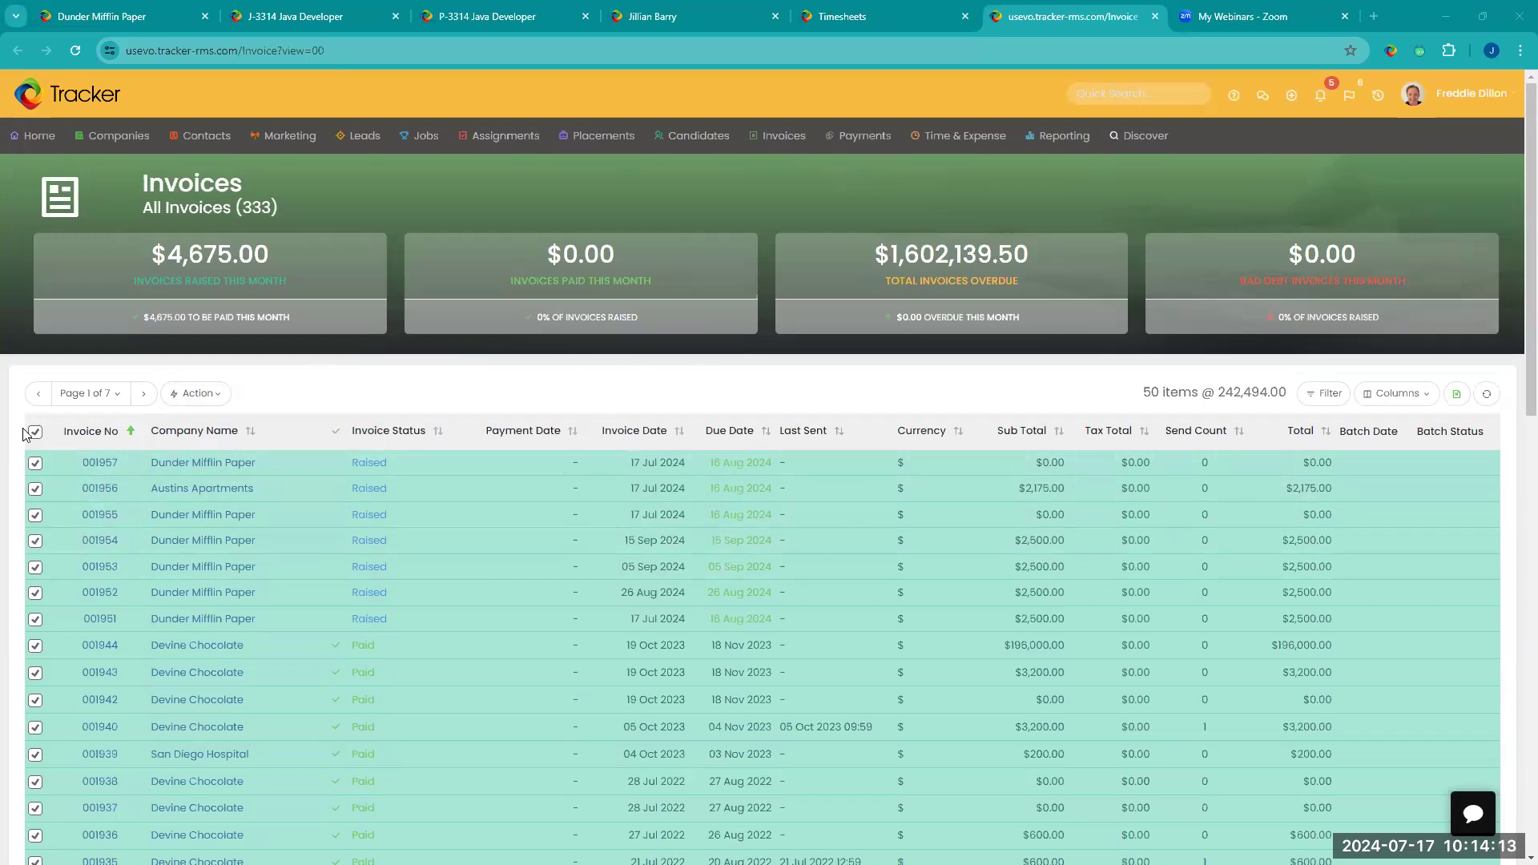
click(180, 394)
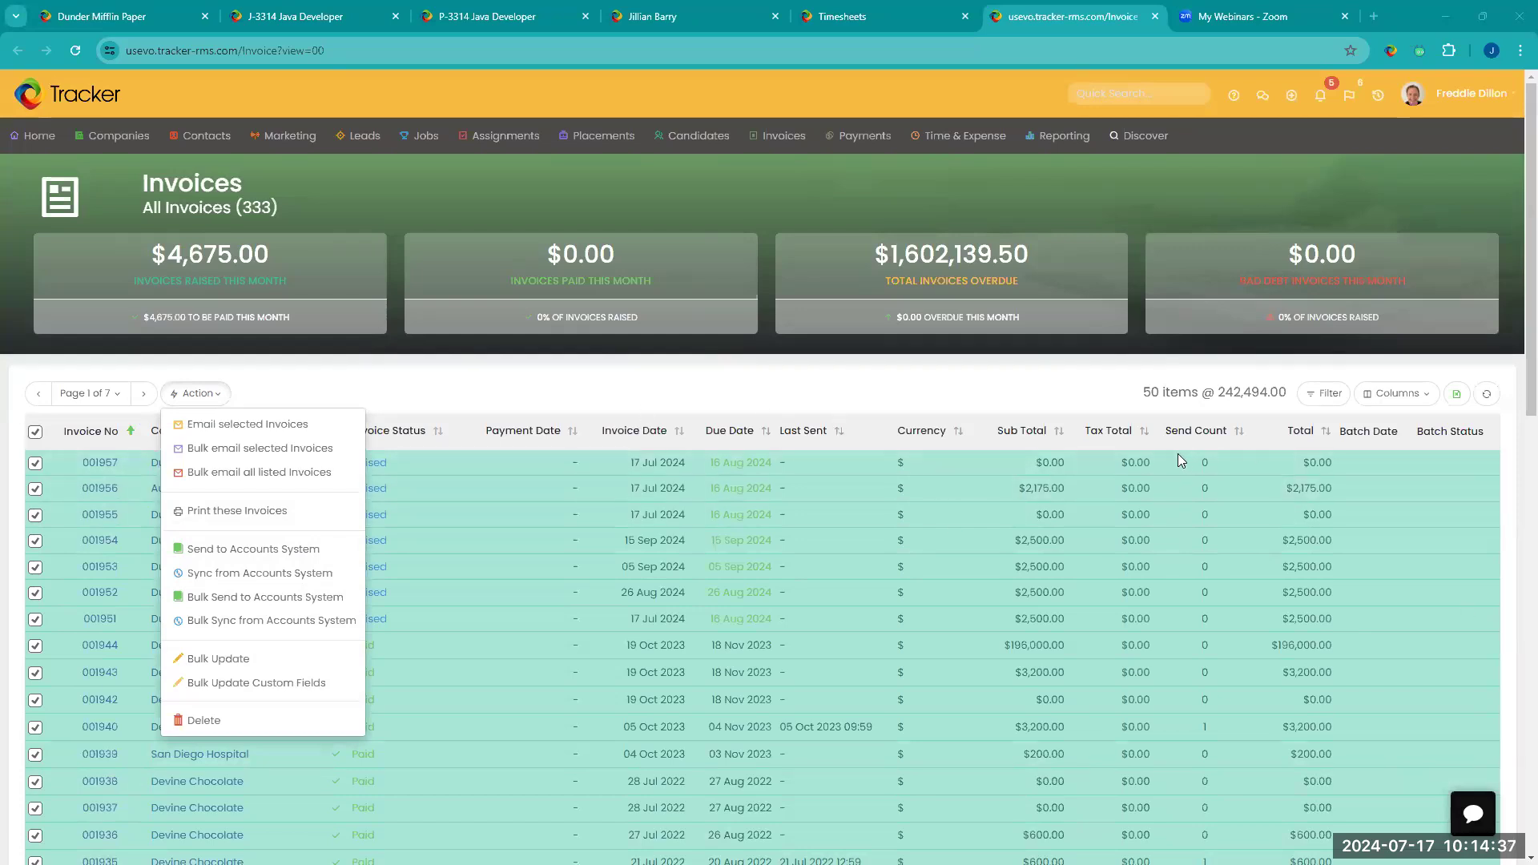
click(704, 404)
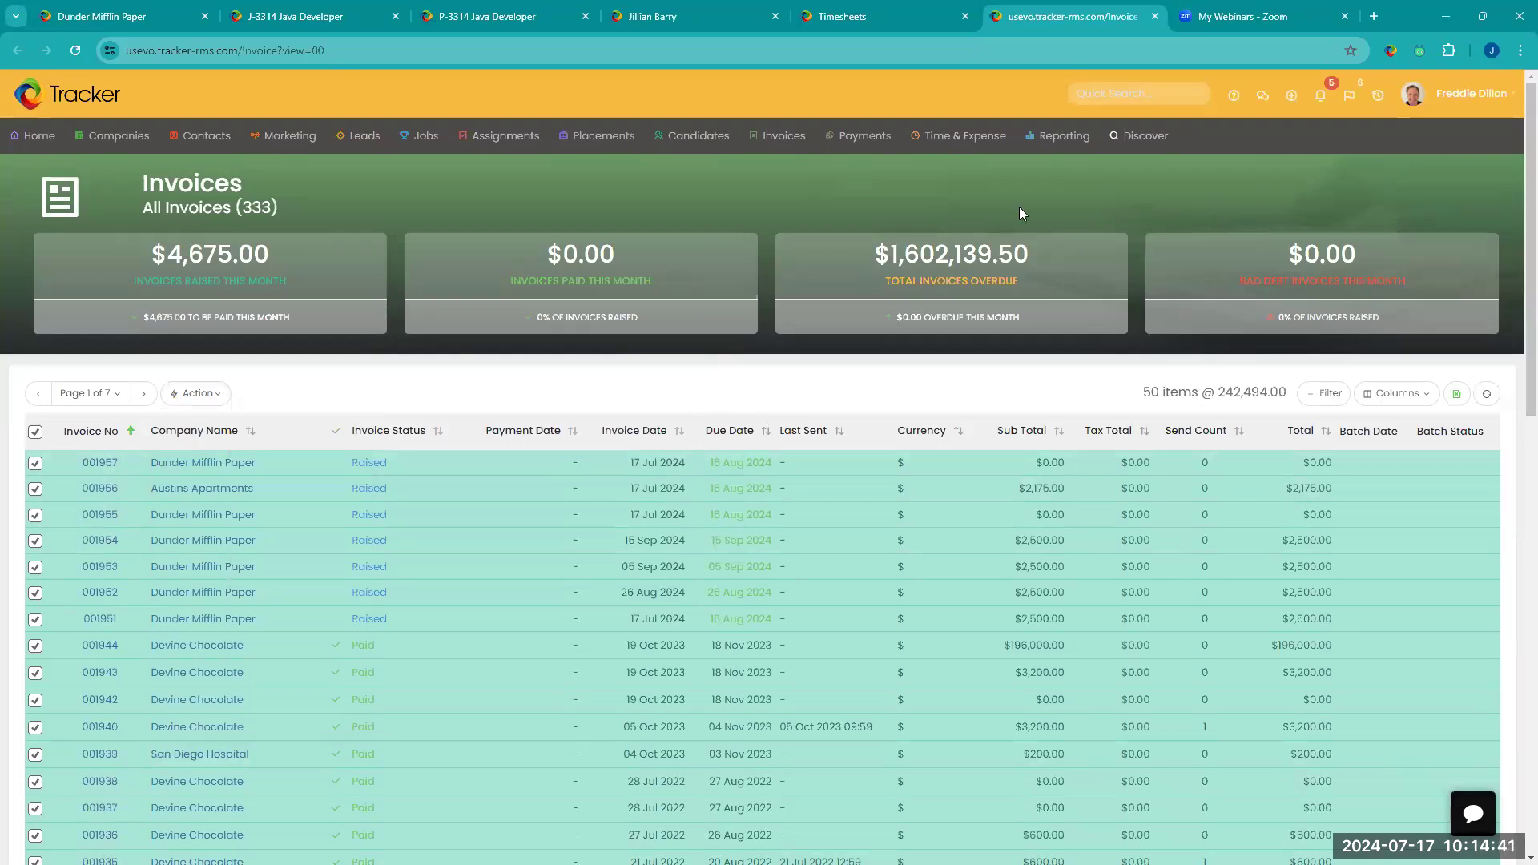
Step: Open Tools & Settings in a new tab and collapse the Application Settings section
click(1452, 98)
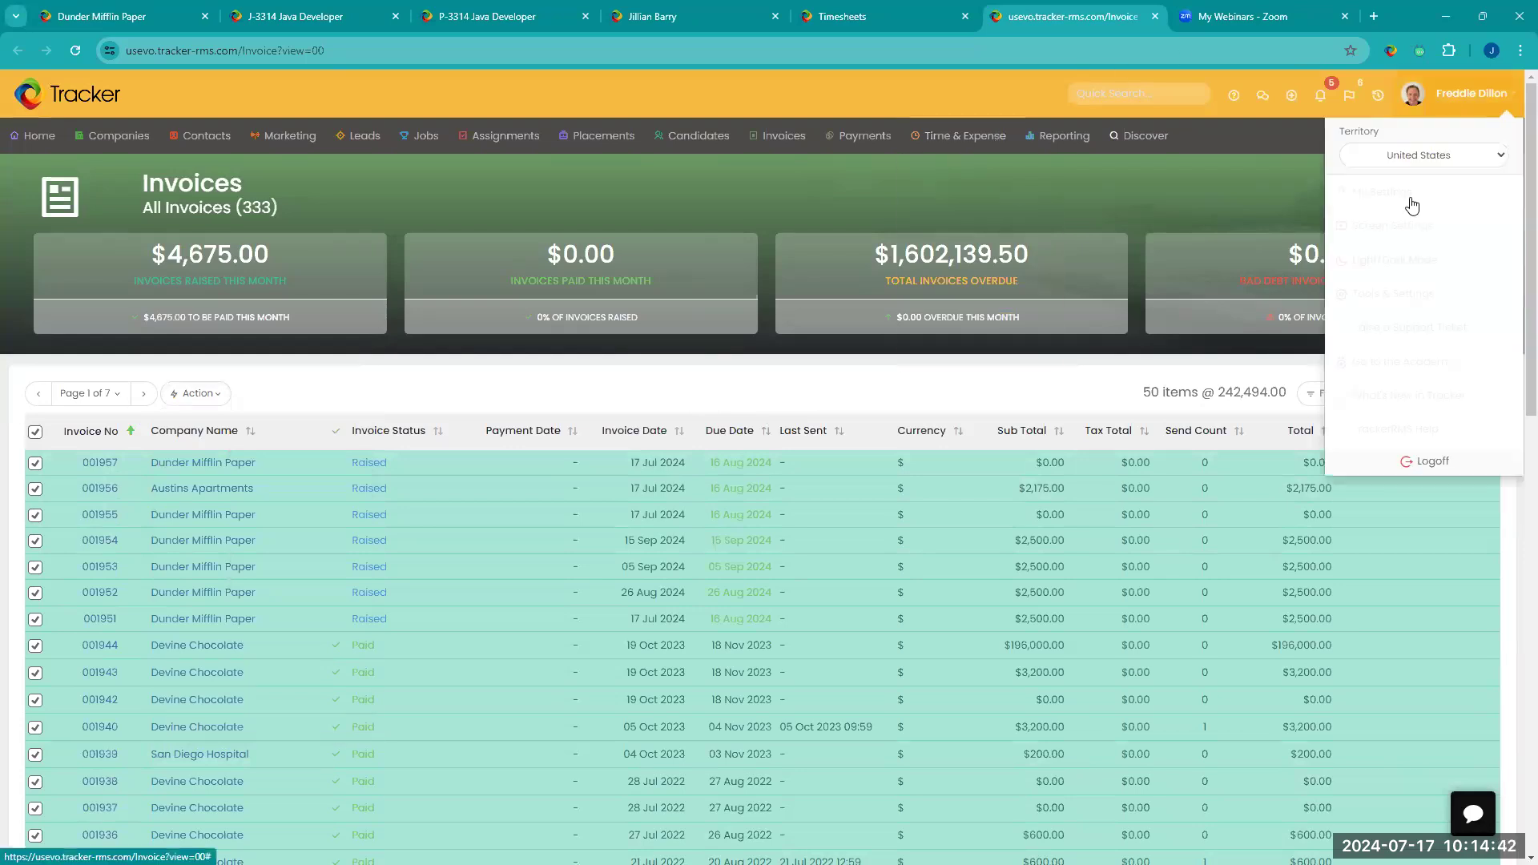
right_click(1390, 295)
click(1218, 299)
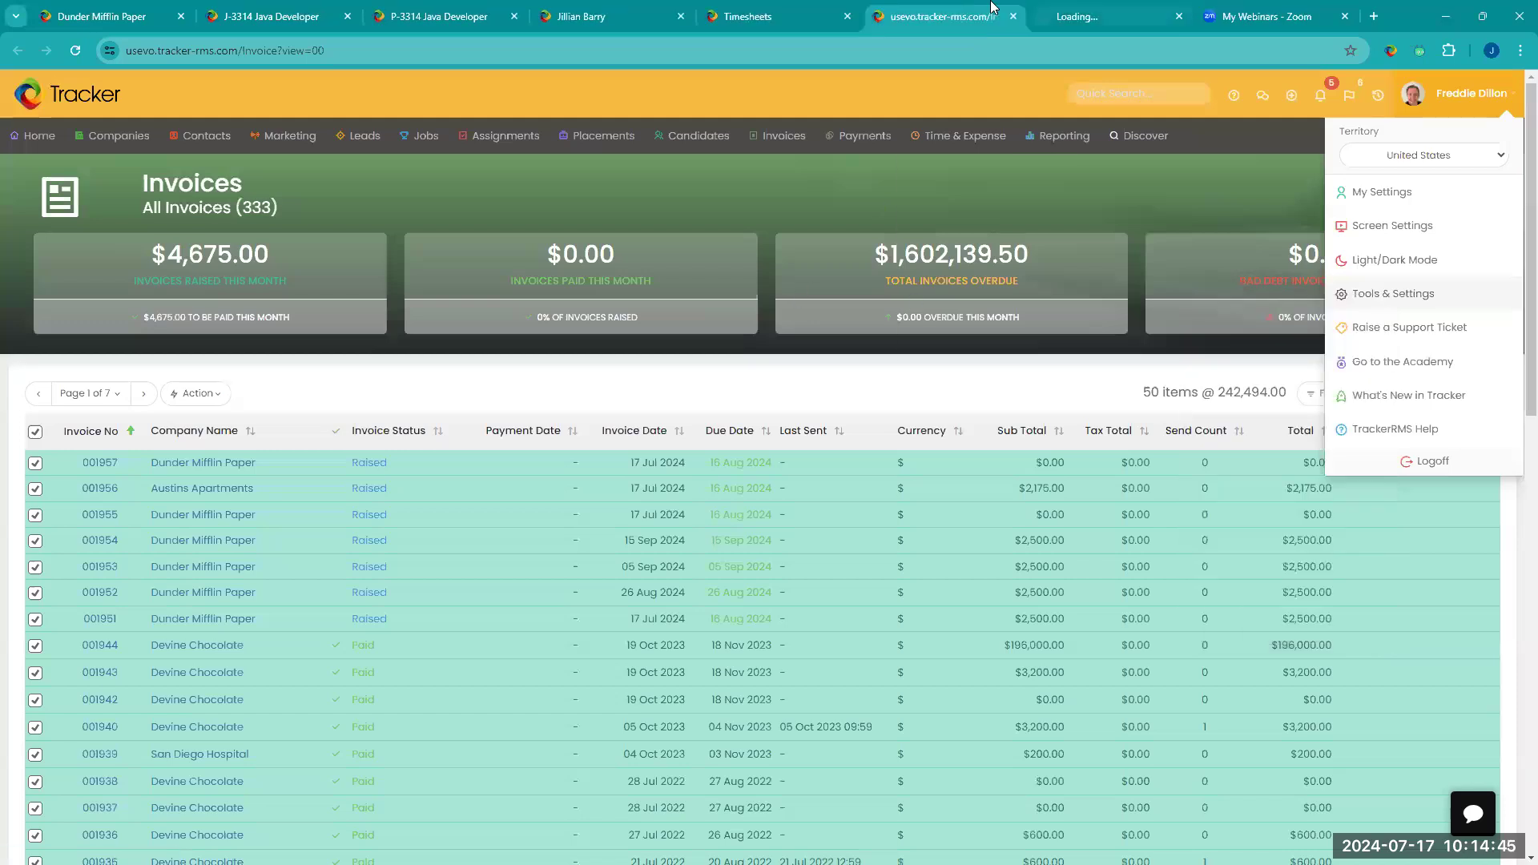
key(ctrl+Tab)
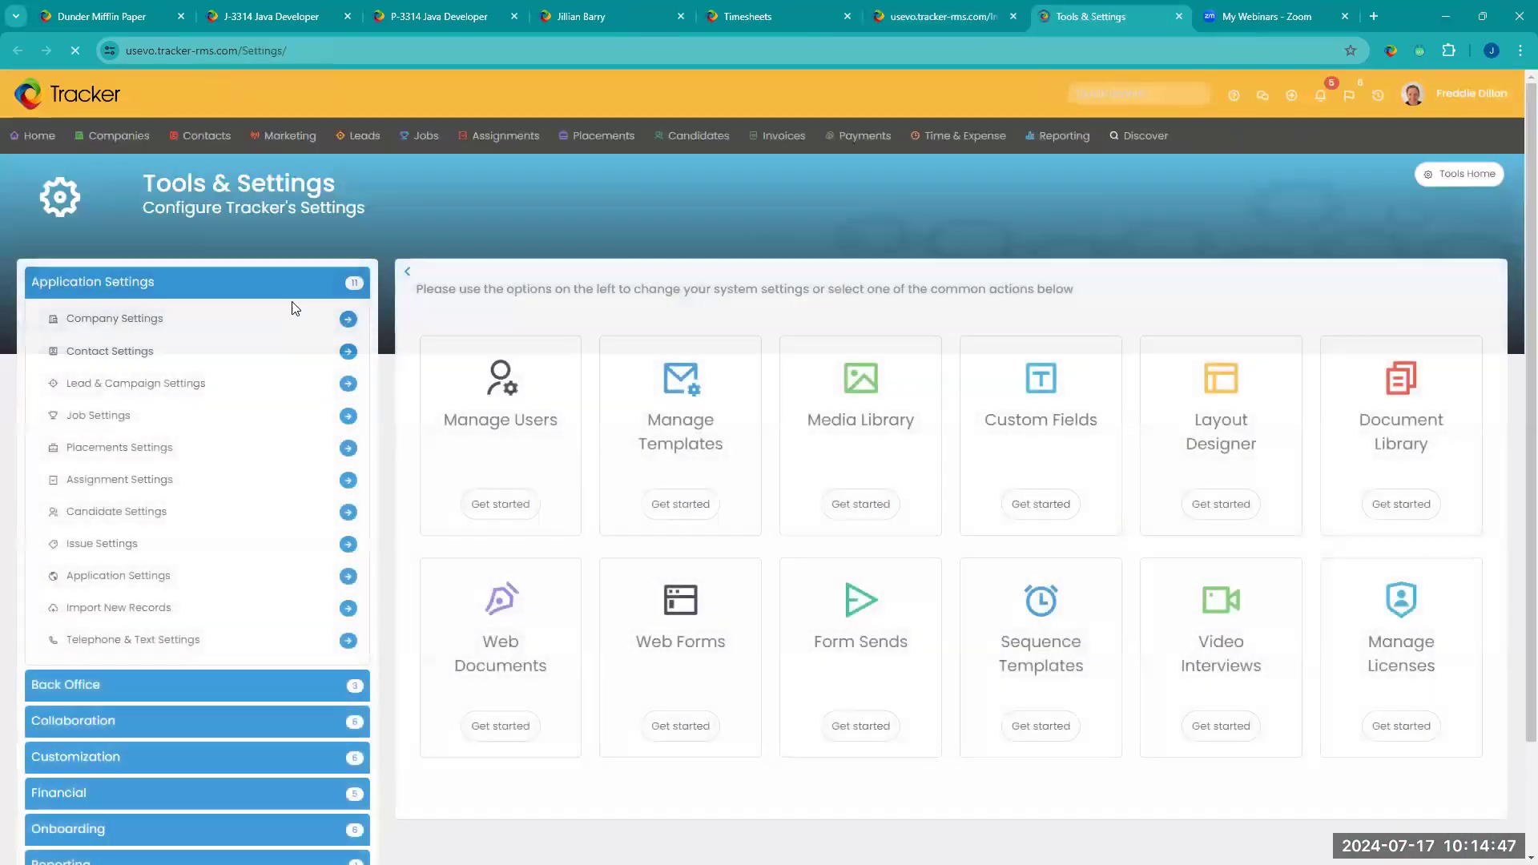
click(294, 296)
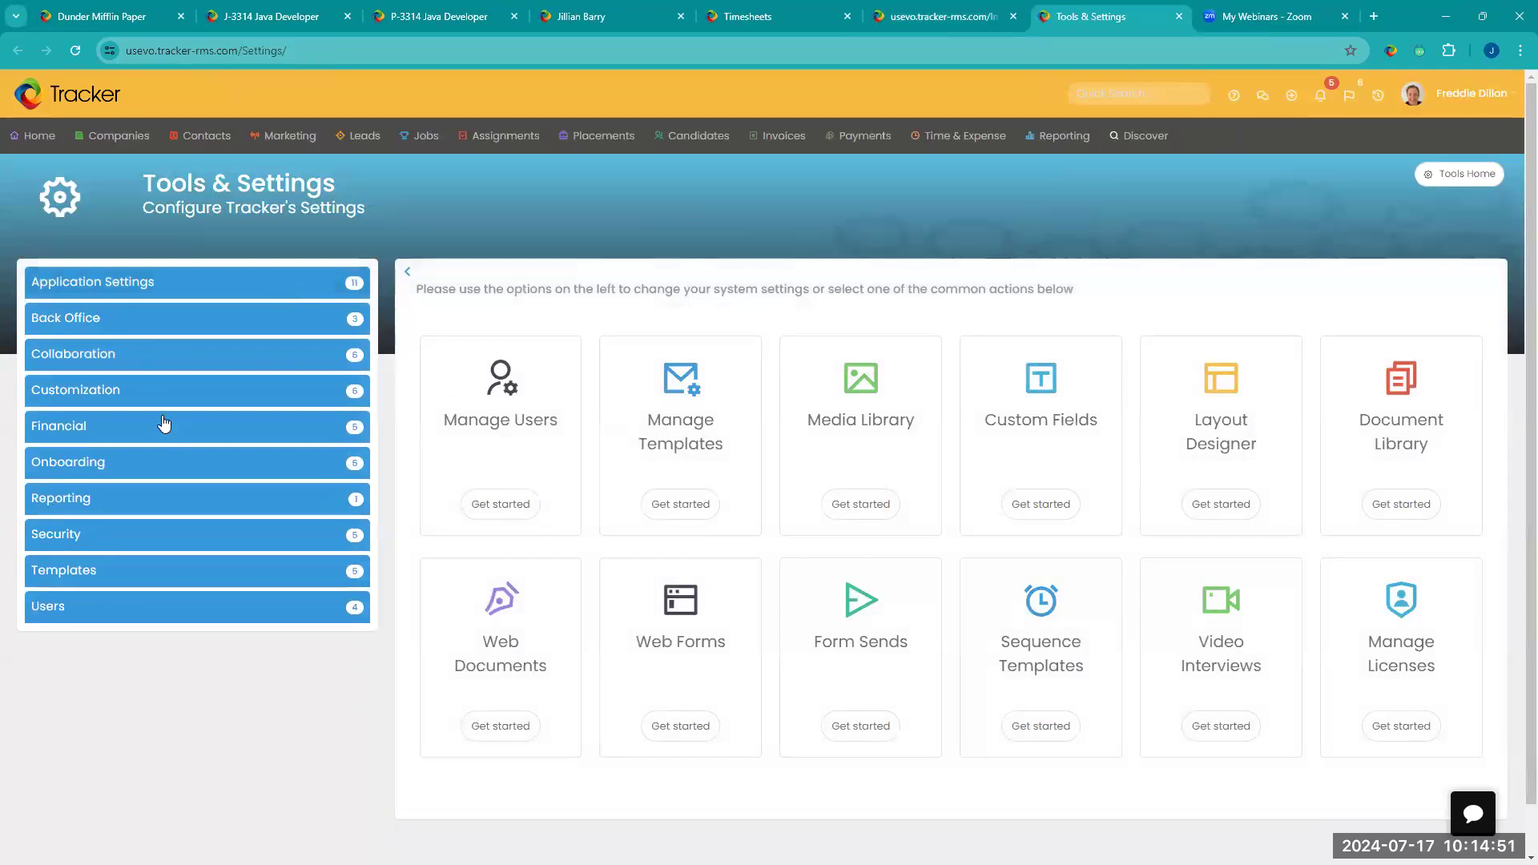
Step: Open the Invoice Settings from the Financial category and go to the Invoice & Quote Item Settings
click(202, 326)
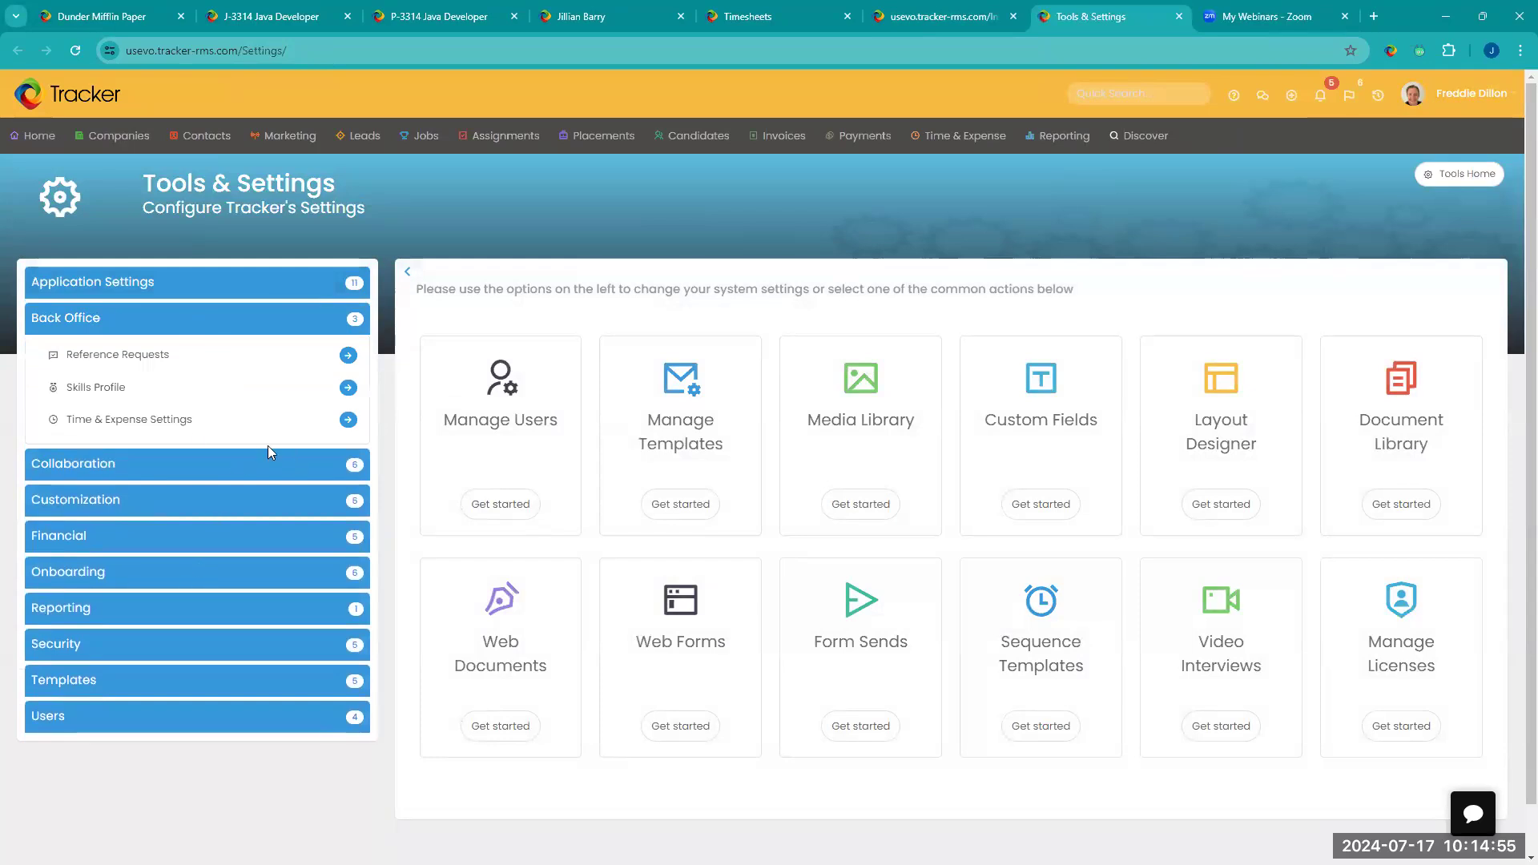
click(171, 537)
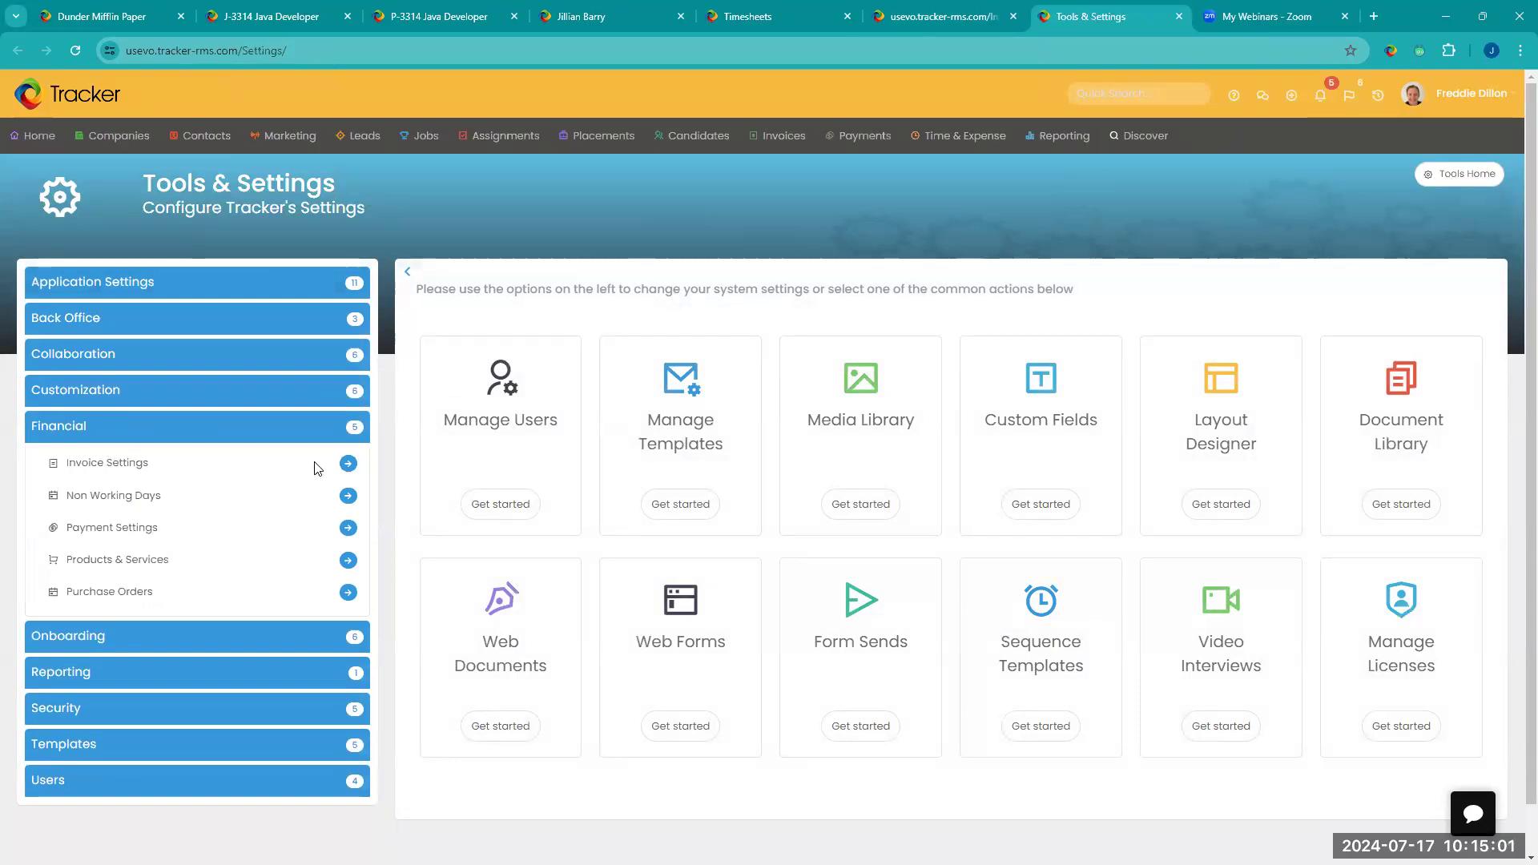
click(348, 465)
scroll(978, 491, down, 5)
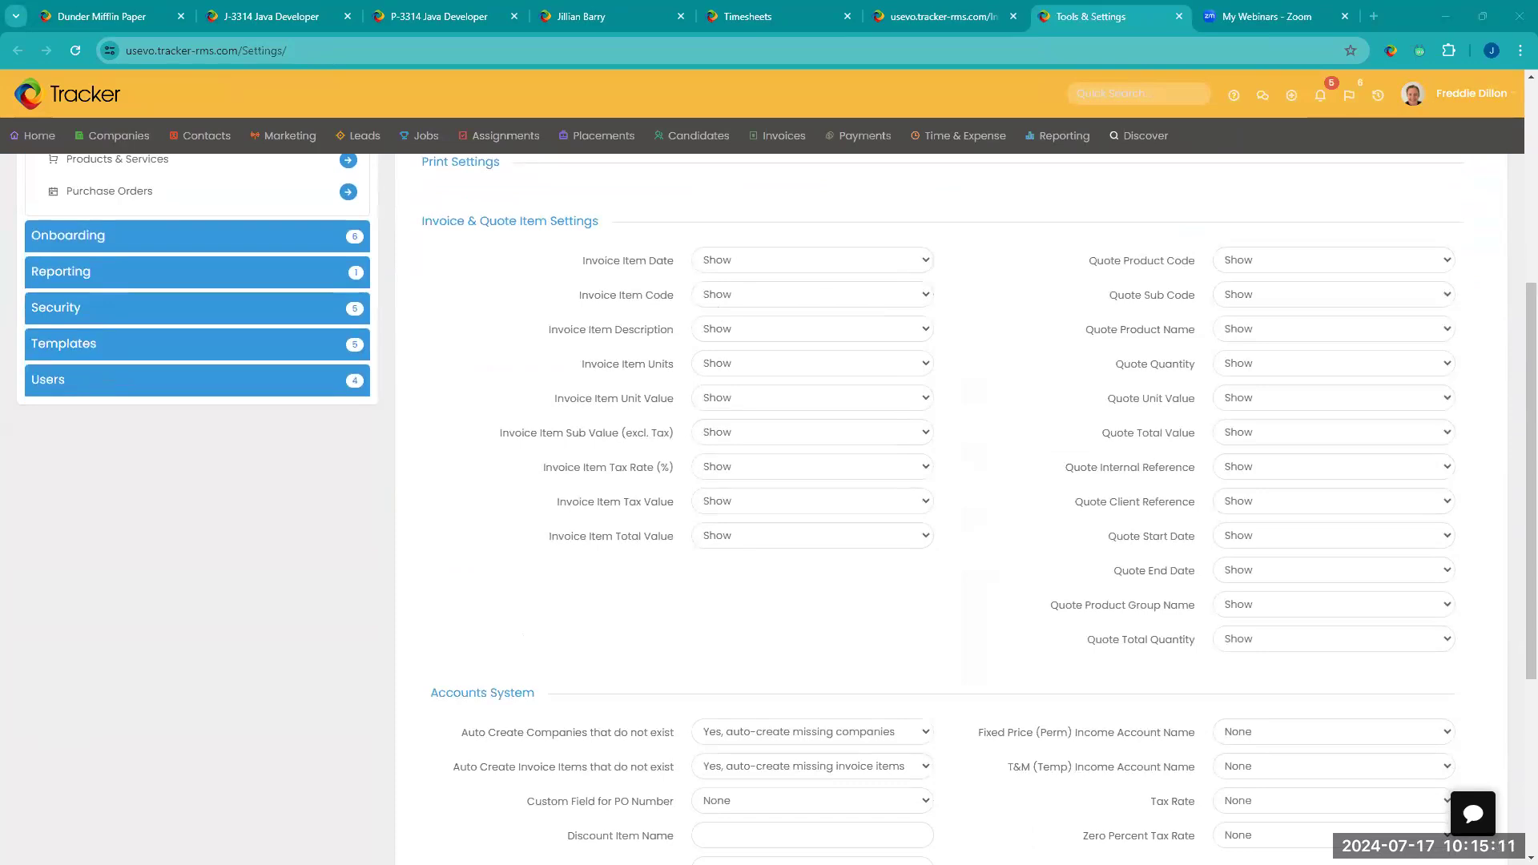
Step: Examine the sample invoice PDF, return to the invoice settings and check the options available for Invoice Item Date
drag(1537, 317, 1018, 70)
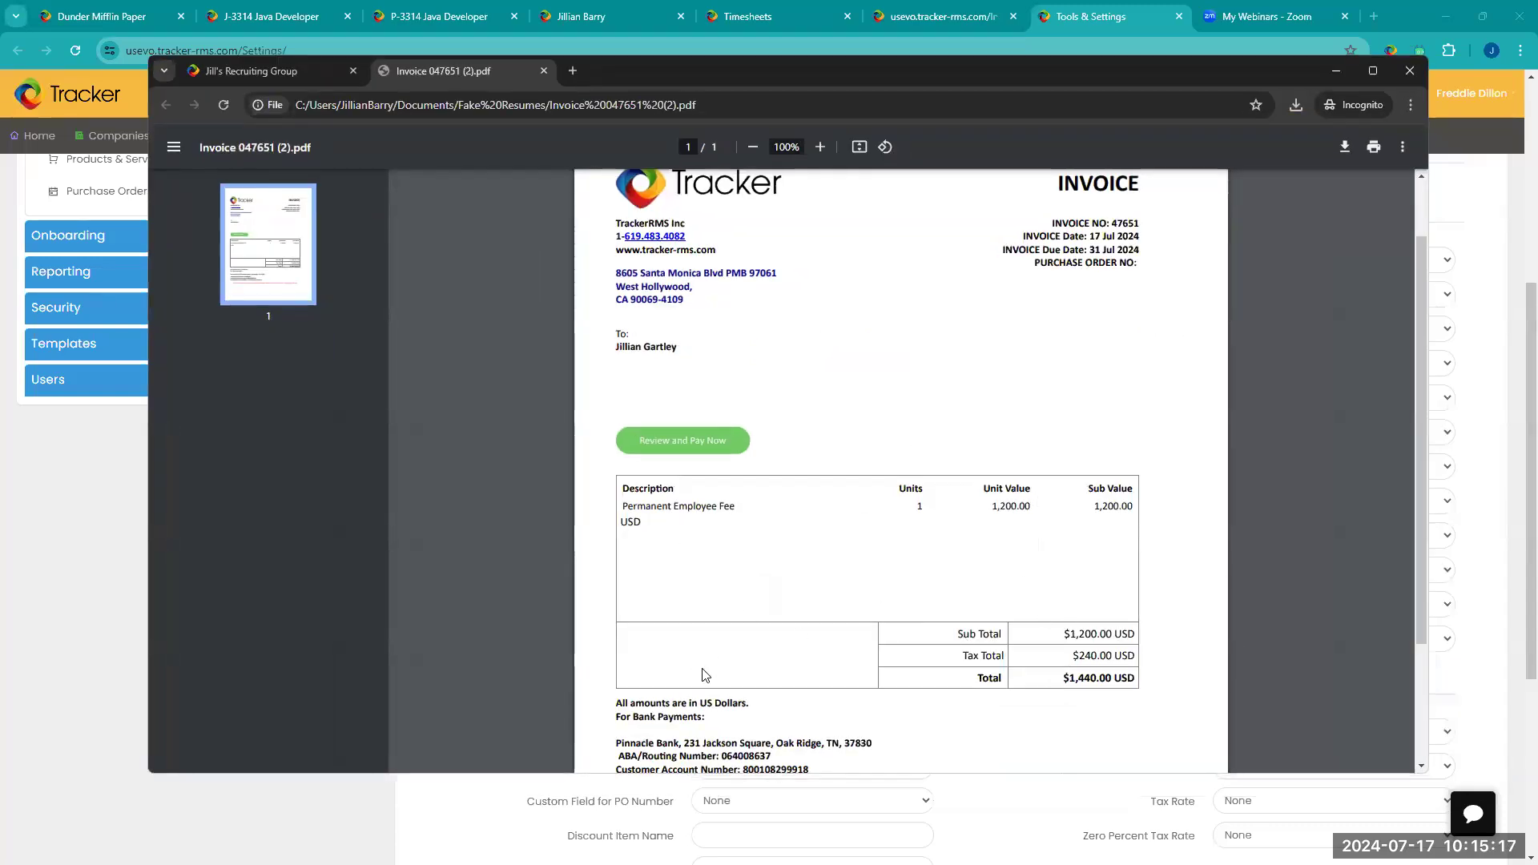
click(1493, 303)
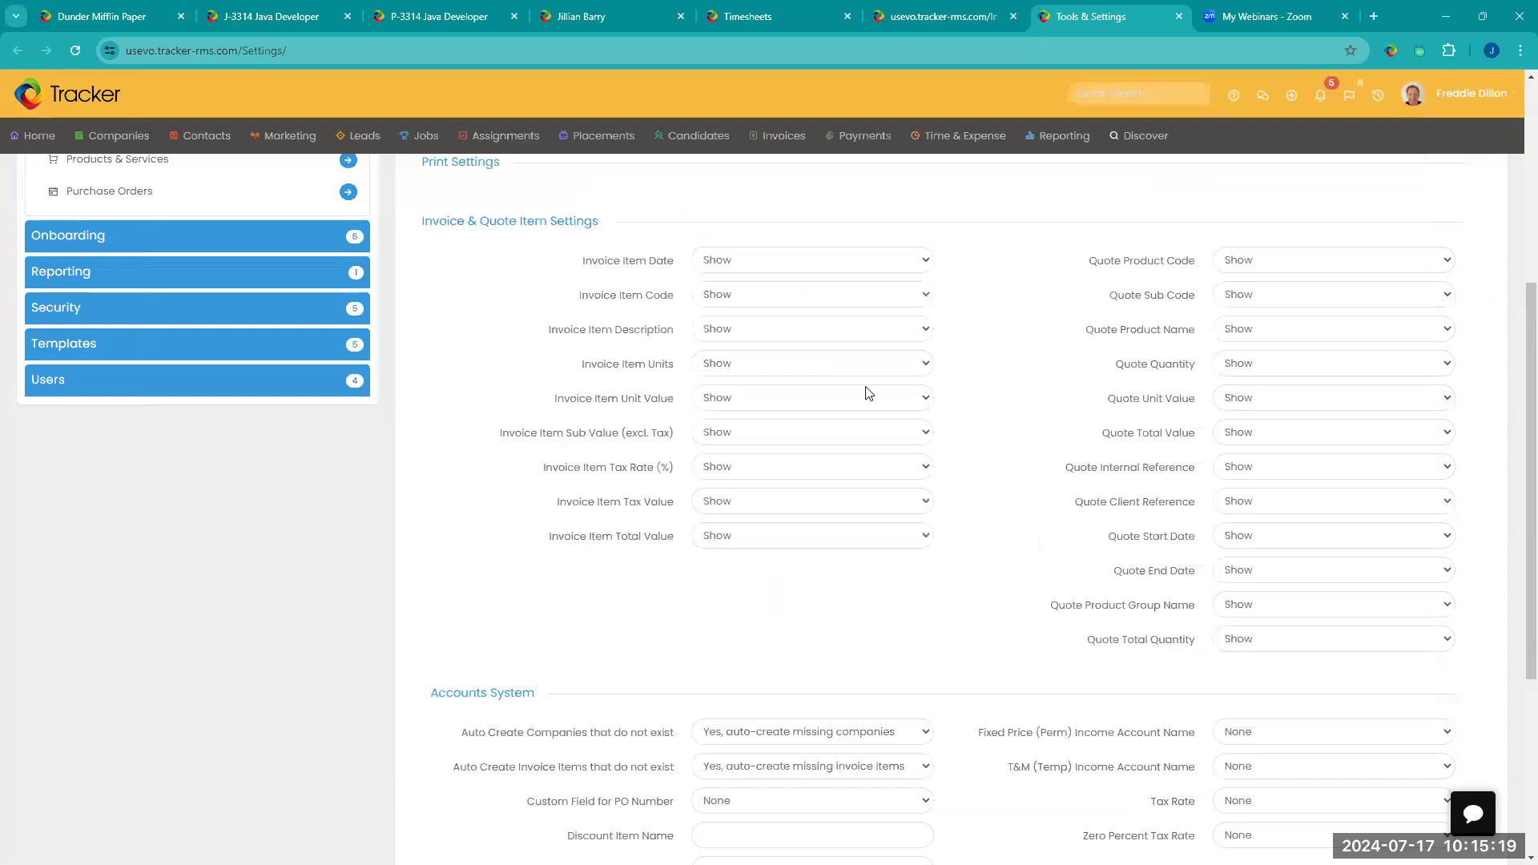
scroll(917, 429, up, 4)
scroll(425, 296, down, 3)
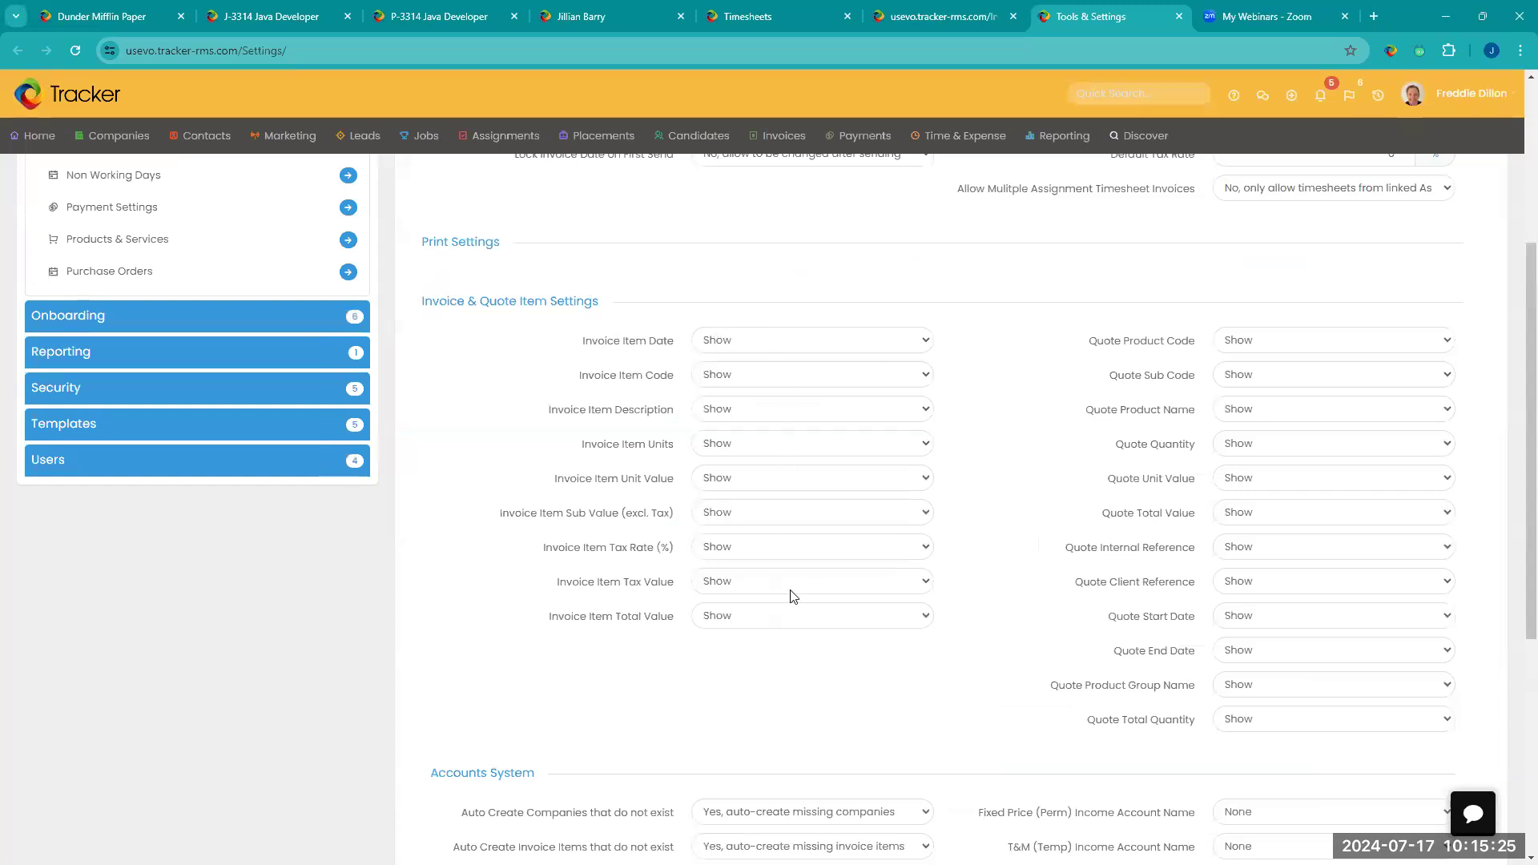
click(838, 339)
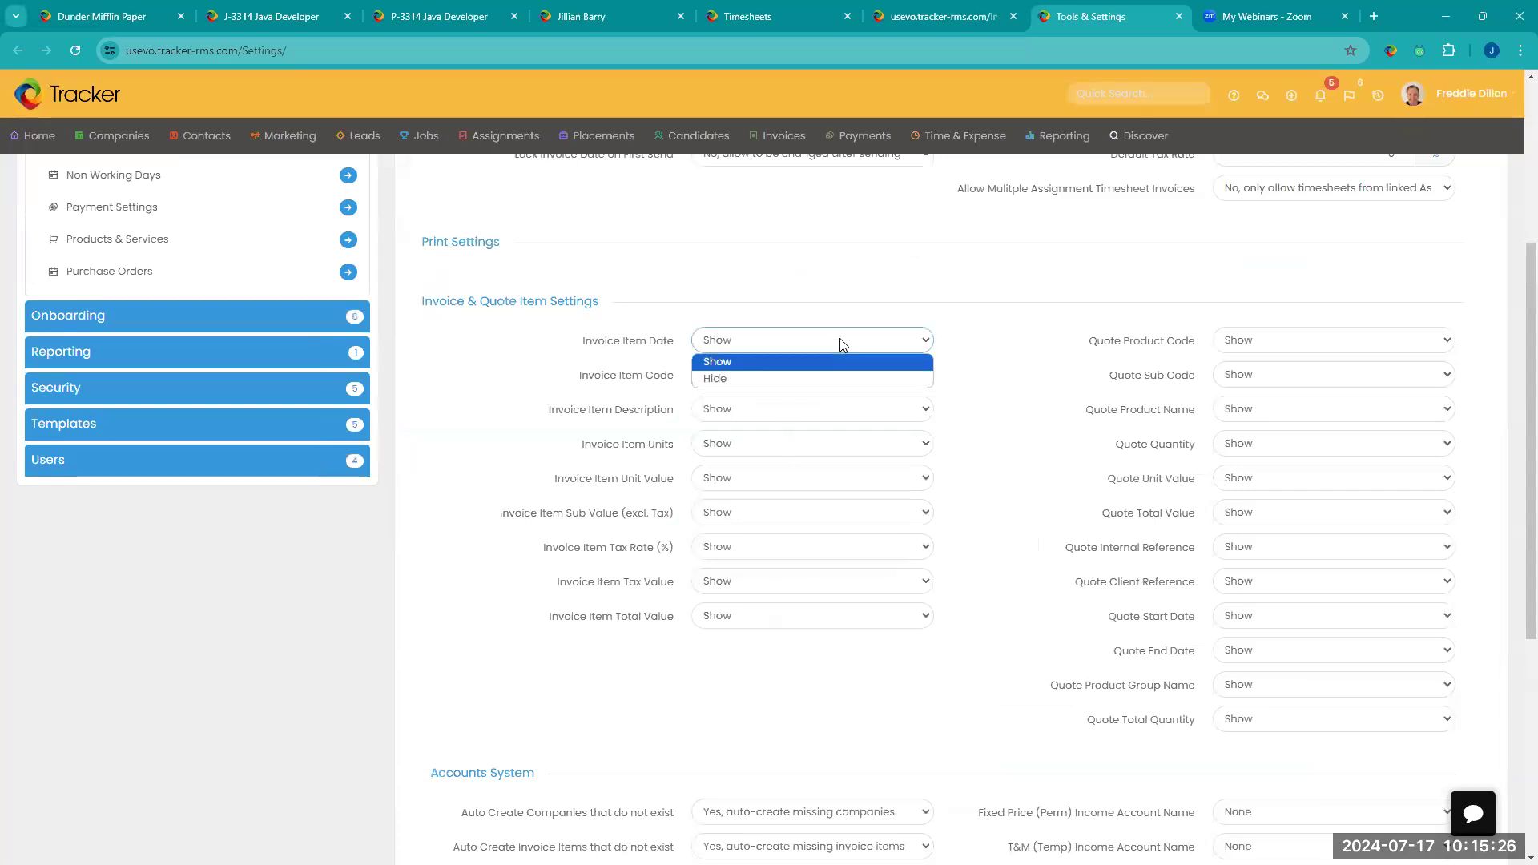
click(1010, 302)
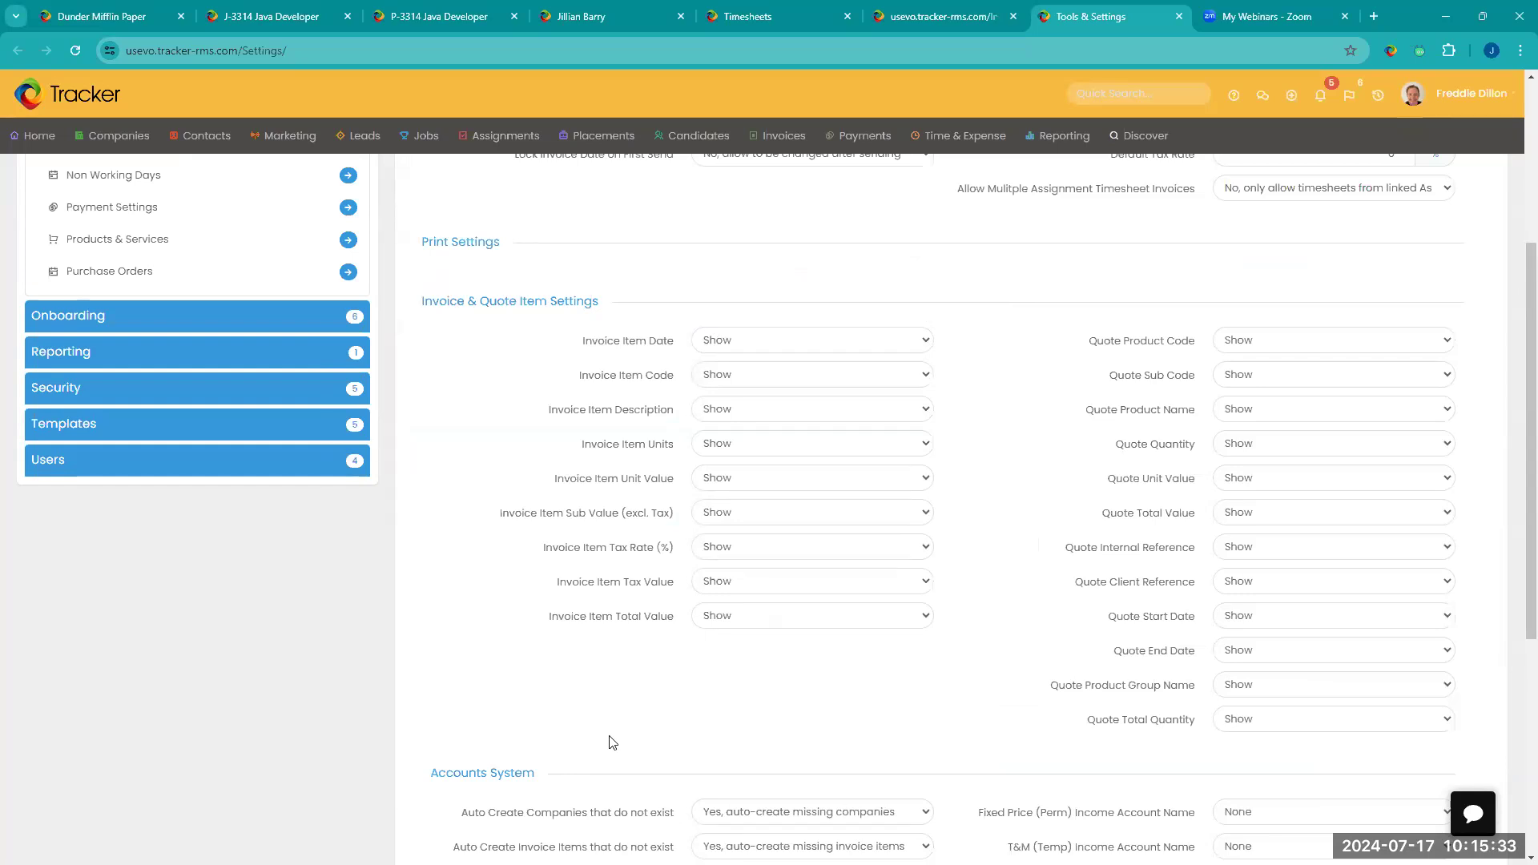
Step: Go to the Invoice Profiles, view the blank new-profile form and open the 4 Stages profile to examine its stages
scroll(613, 741, down, 3)
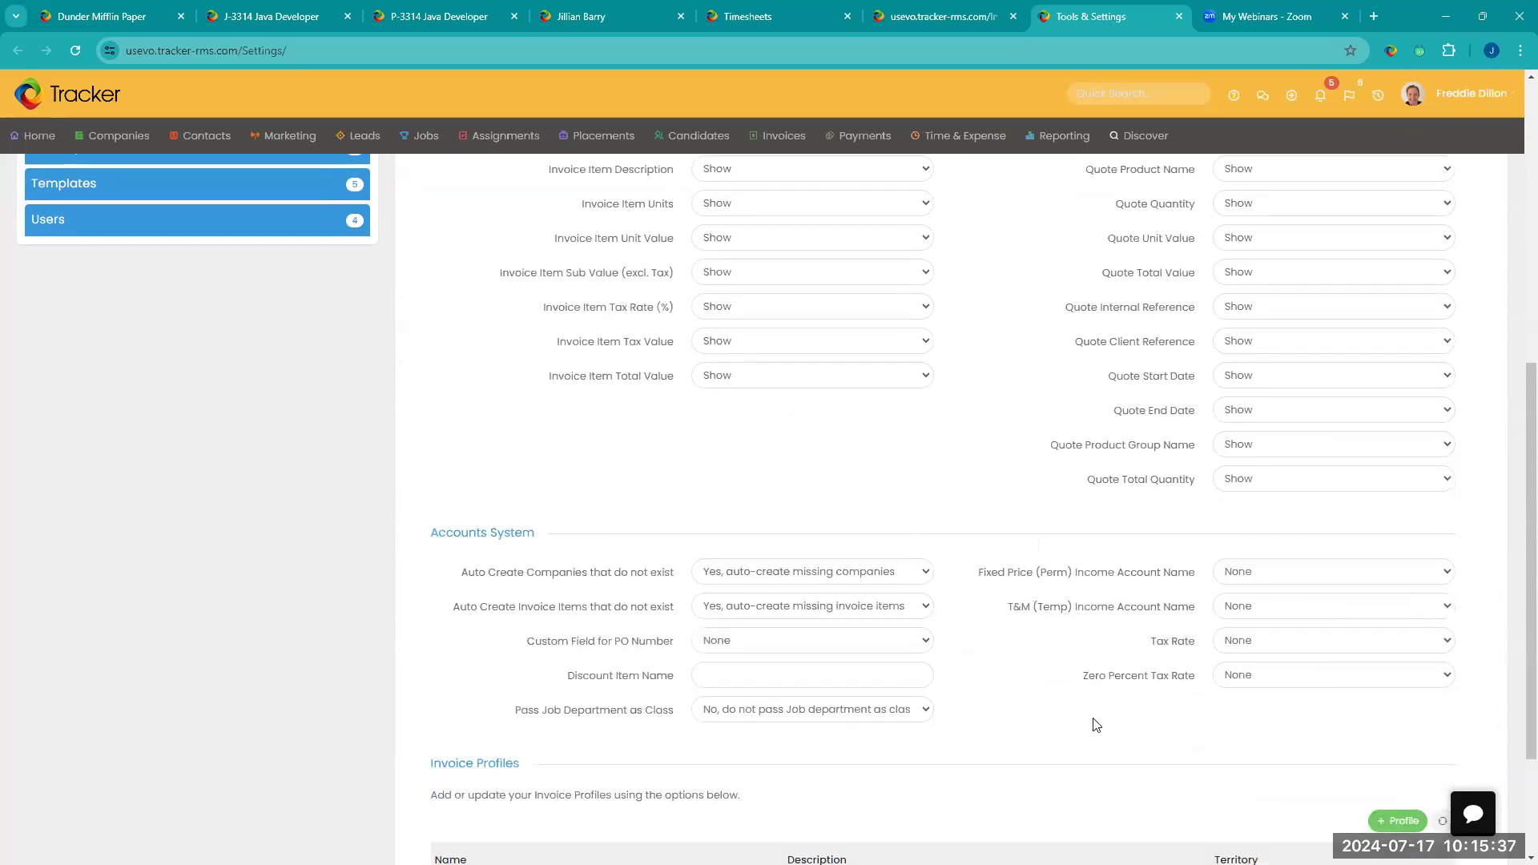
scroll(1092, 721, down, 2)
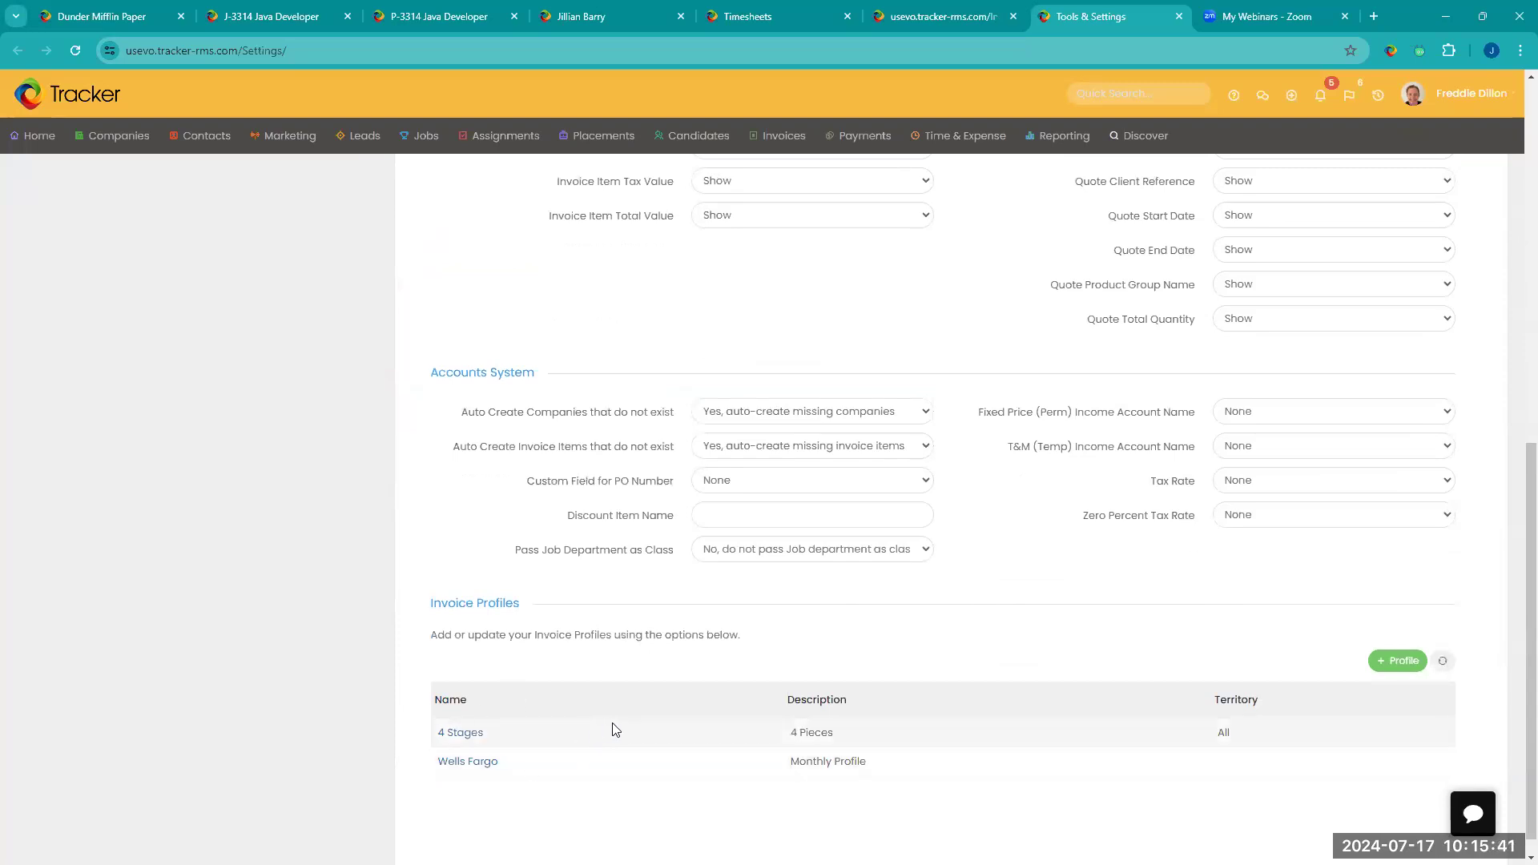
click(1400, 661)
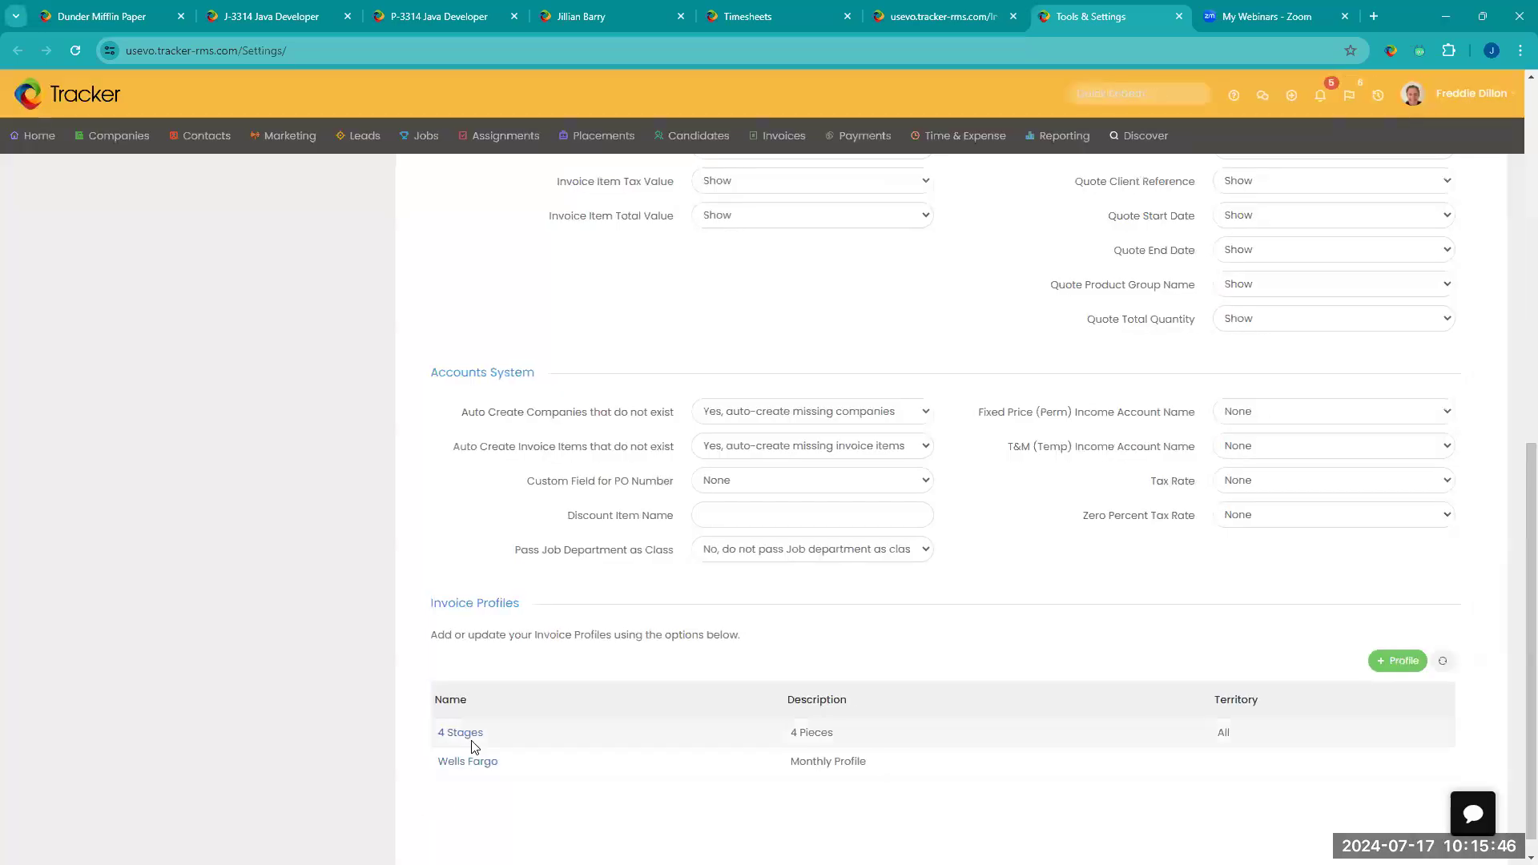
click(473, 733)
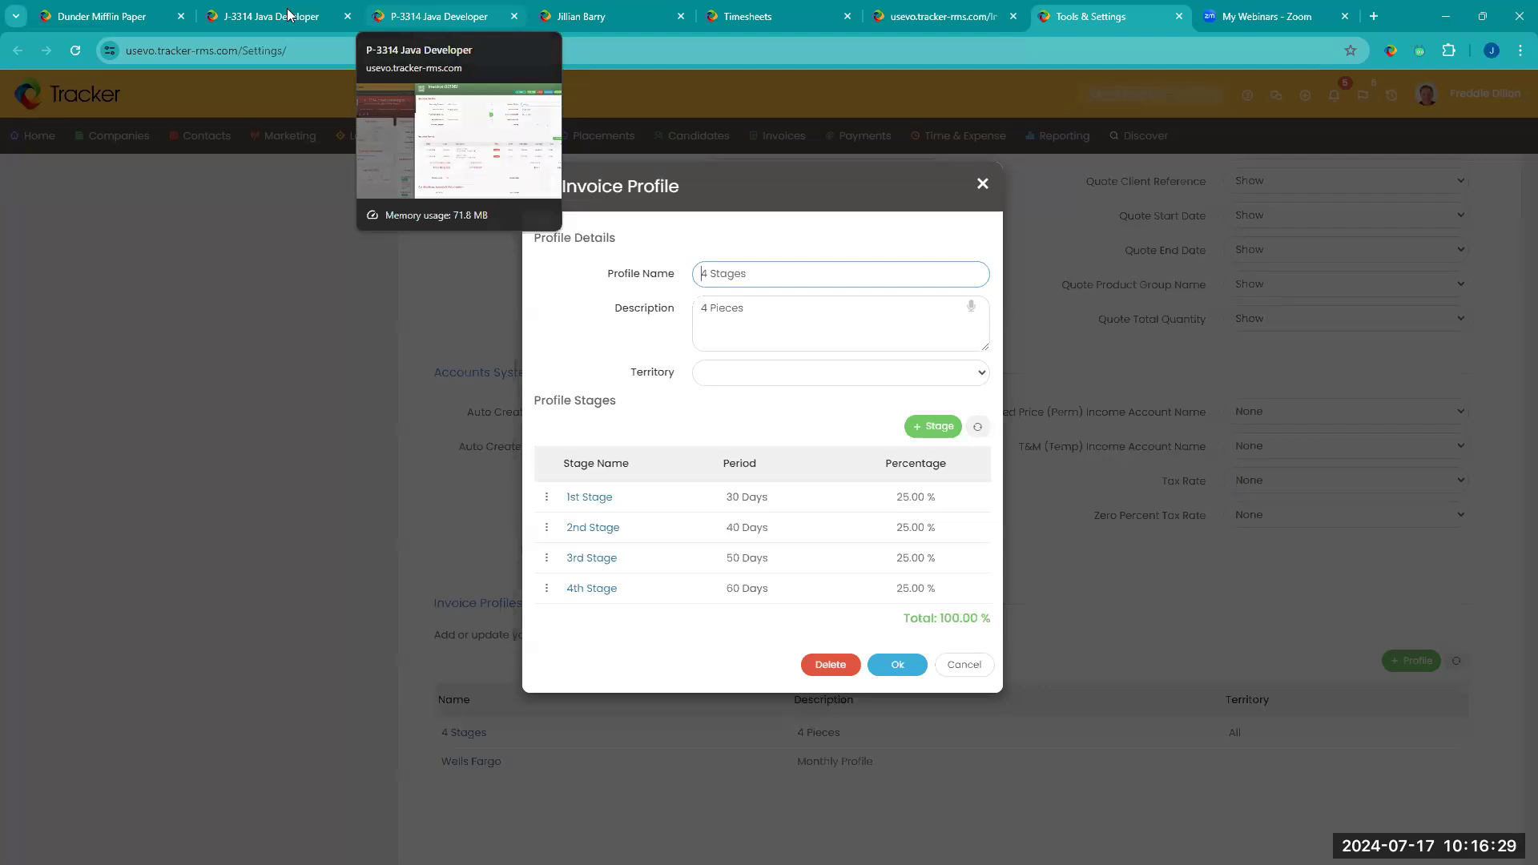
Step: Examine the actions available on the Java Developer assignment's invoice and those for the selected invoices in the invoice list
click(383, 16)
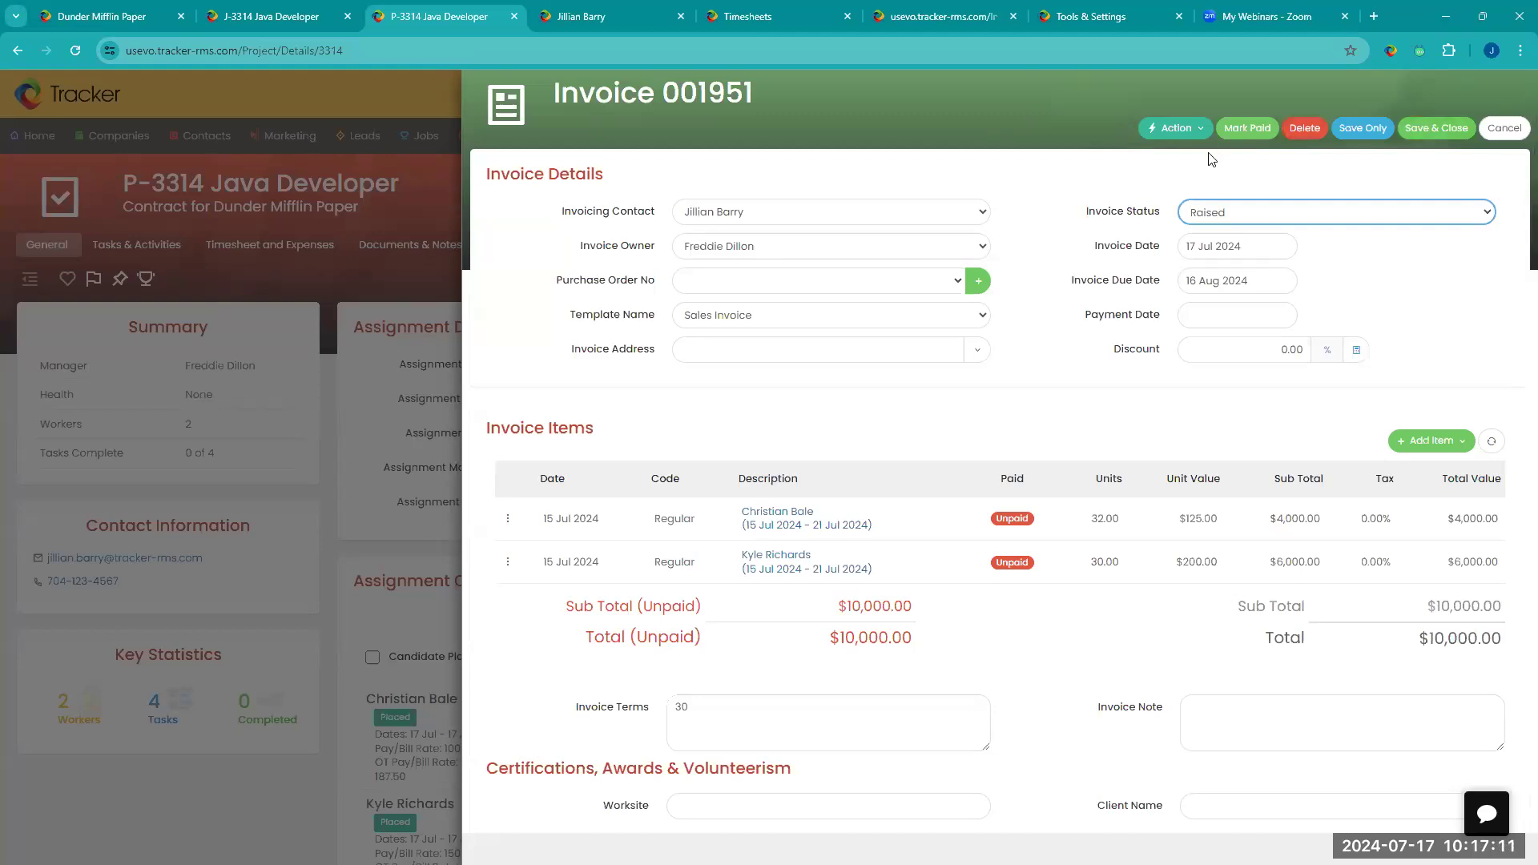
click(1181, 131)
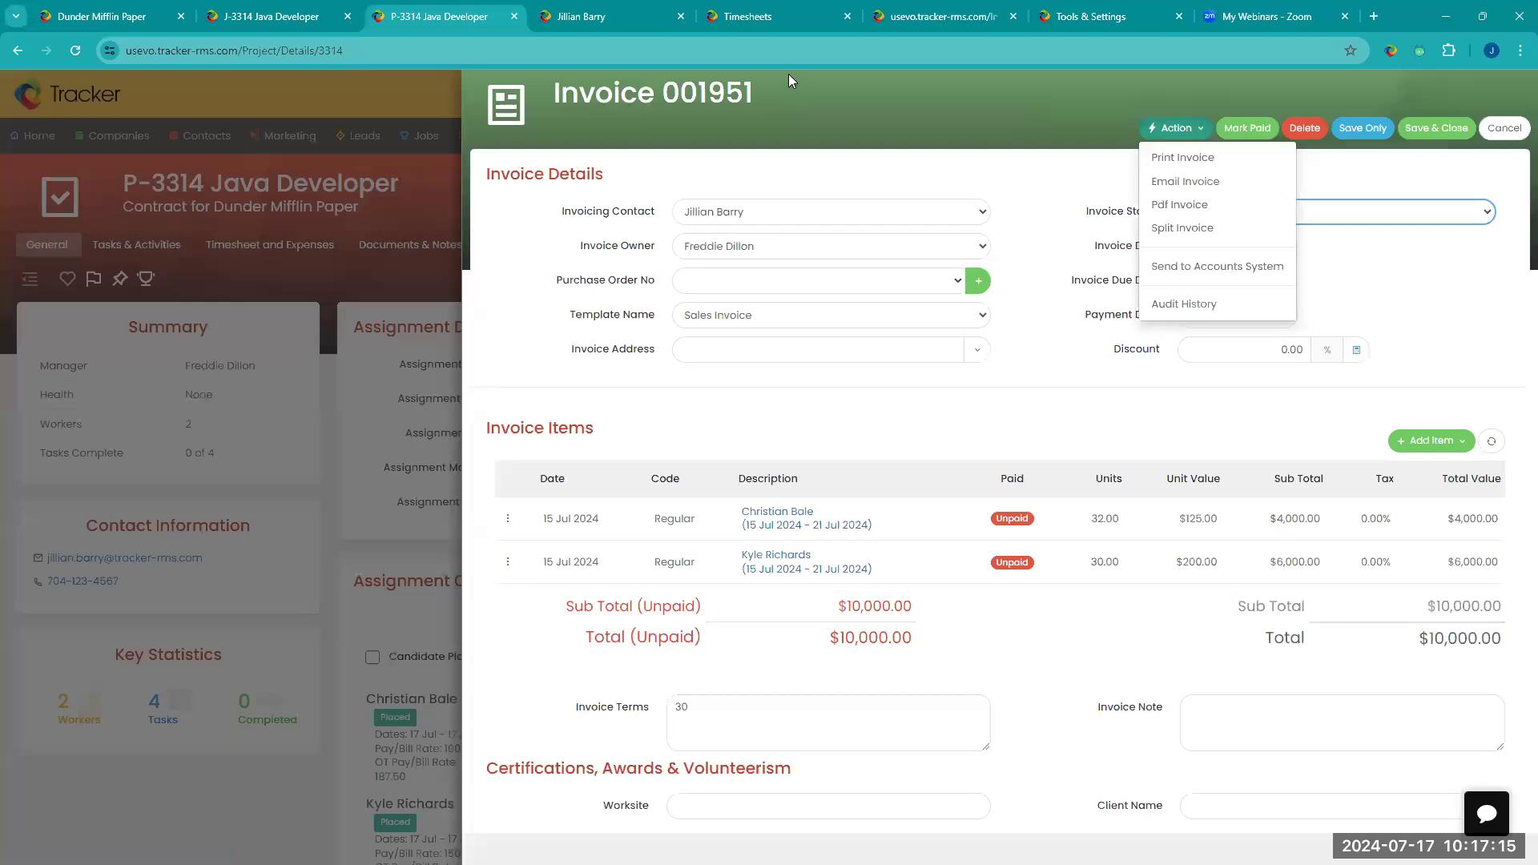
click(942, 16)
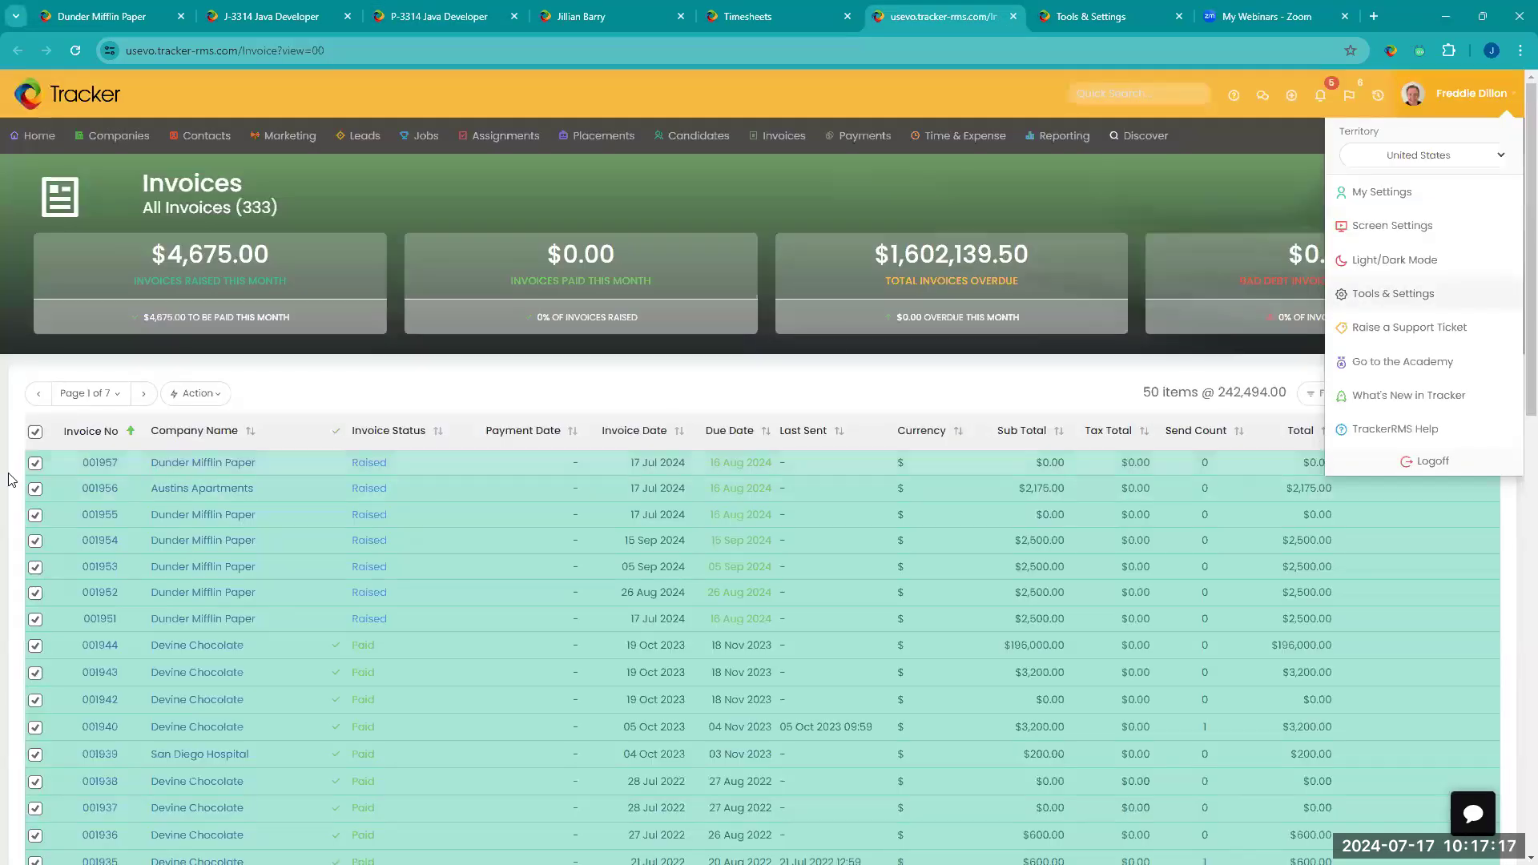
click(196, 394)
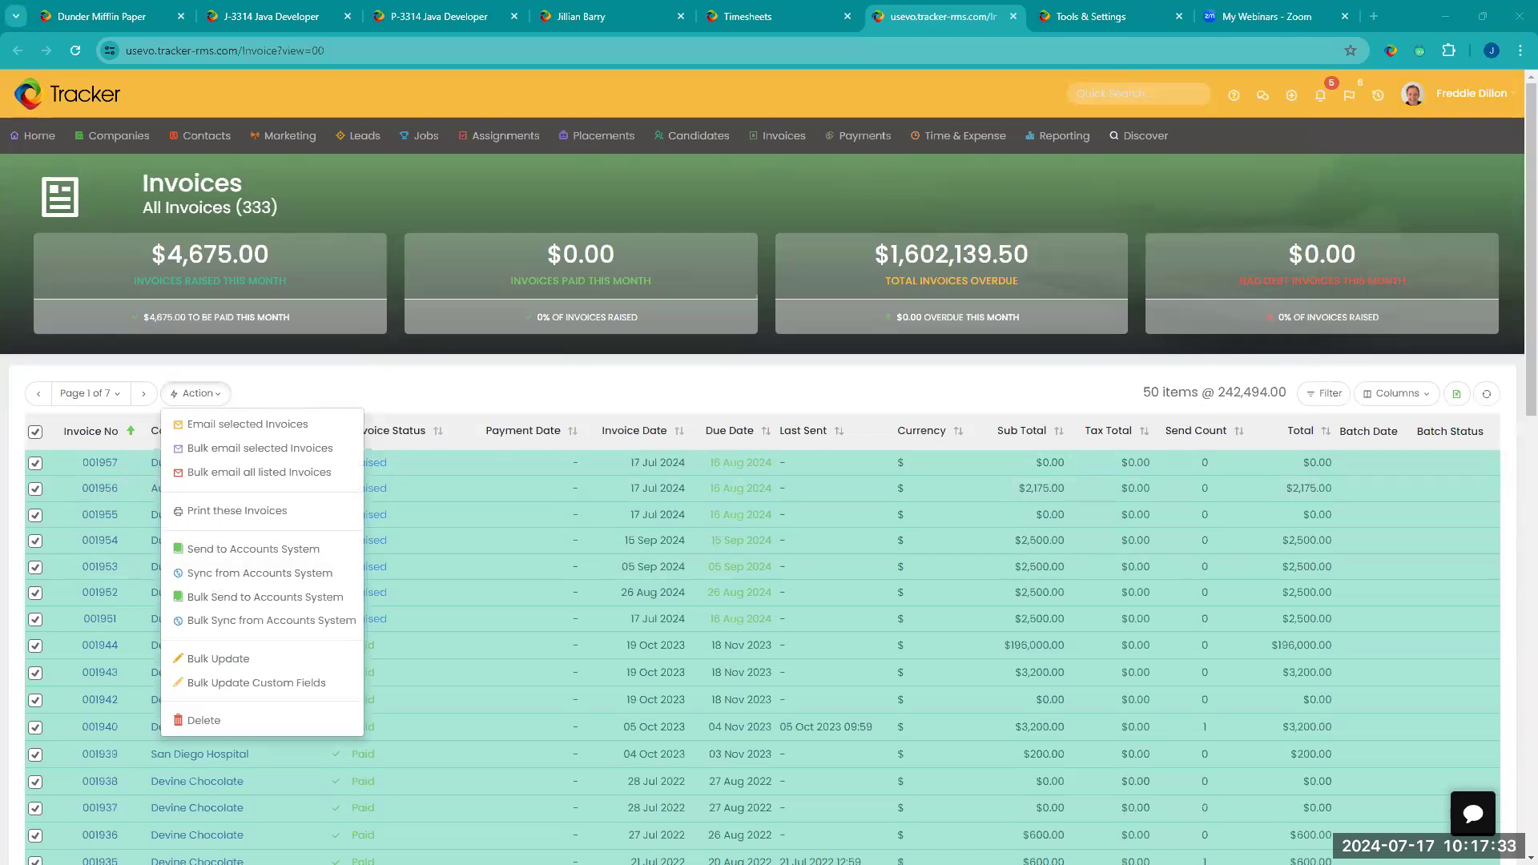
Step: Return to the settings, close the 4 Stages profile without saving and open the Products & Services settings to examine them
click(1085, 20)
click(970, 670)
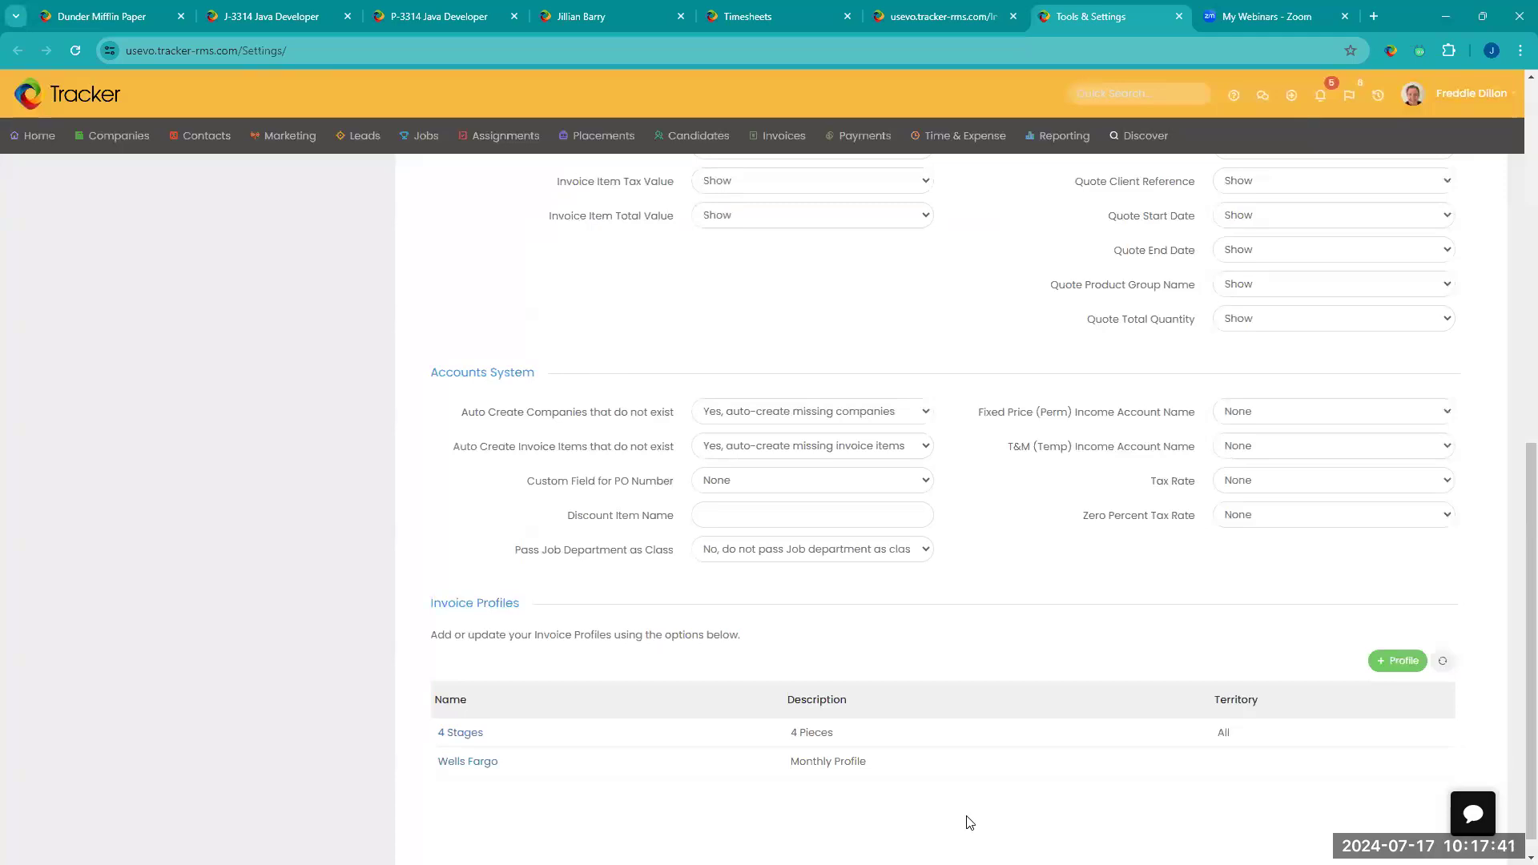
scroll(968, 817, up, 8)
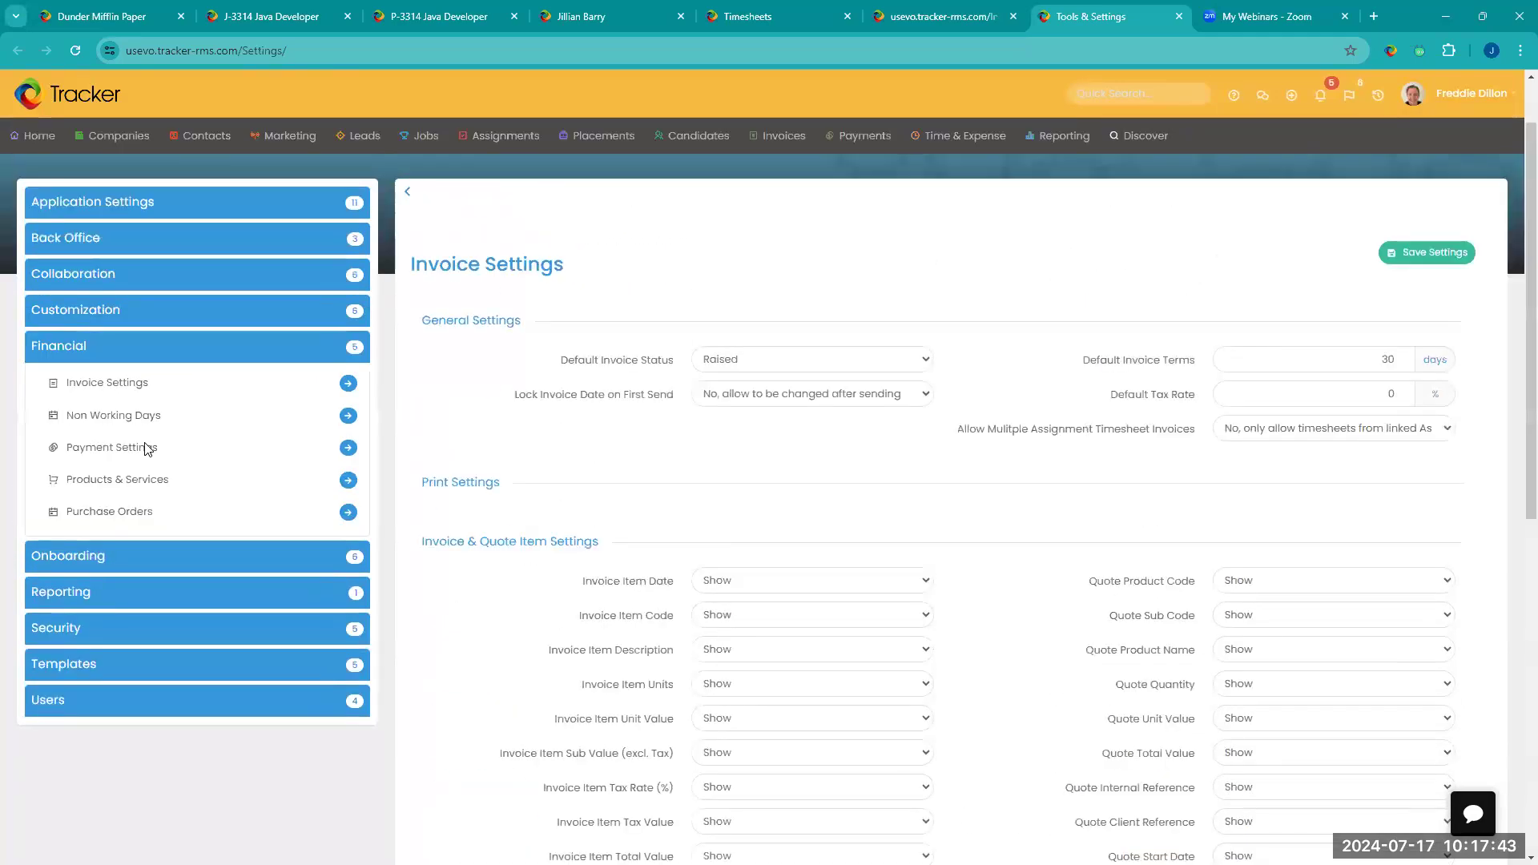
click(348, 483)
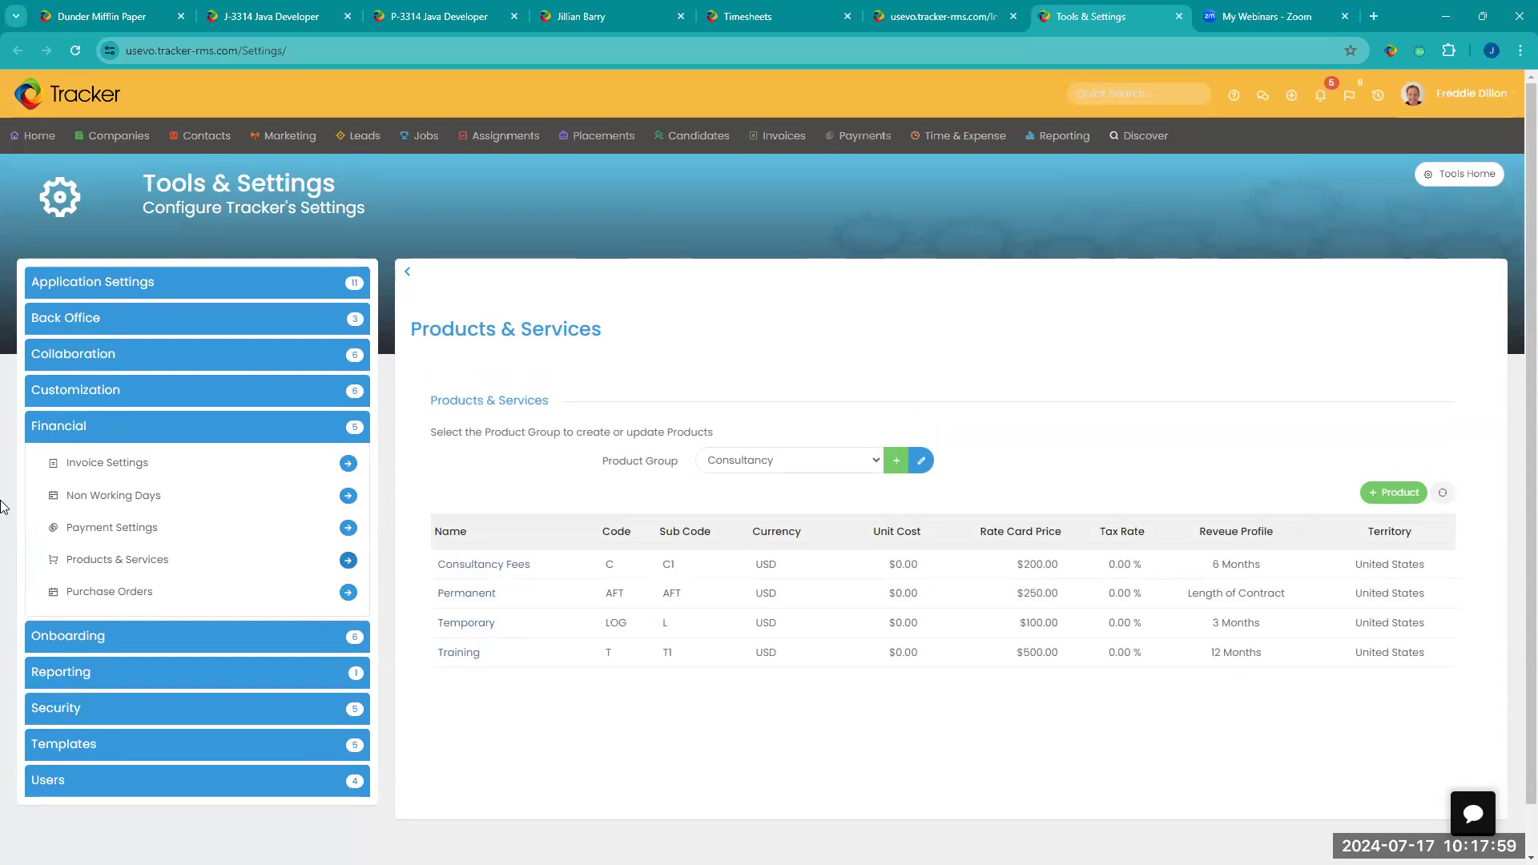
Step: Return to the Java Developer assignment's invoice and set its discount to 20%
click(439, 16)
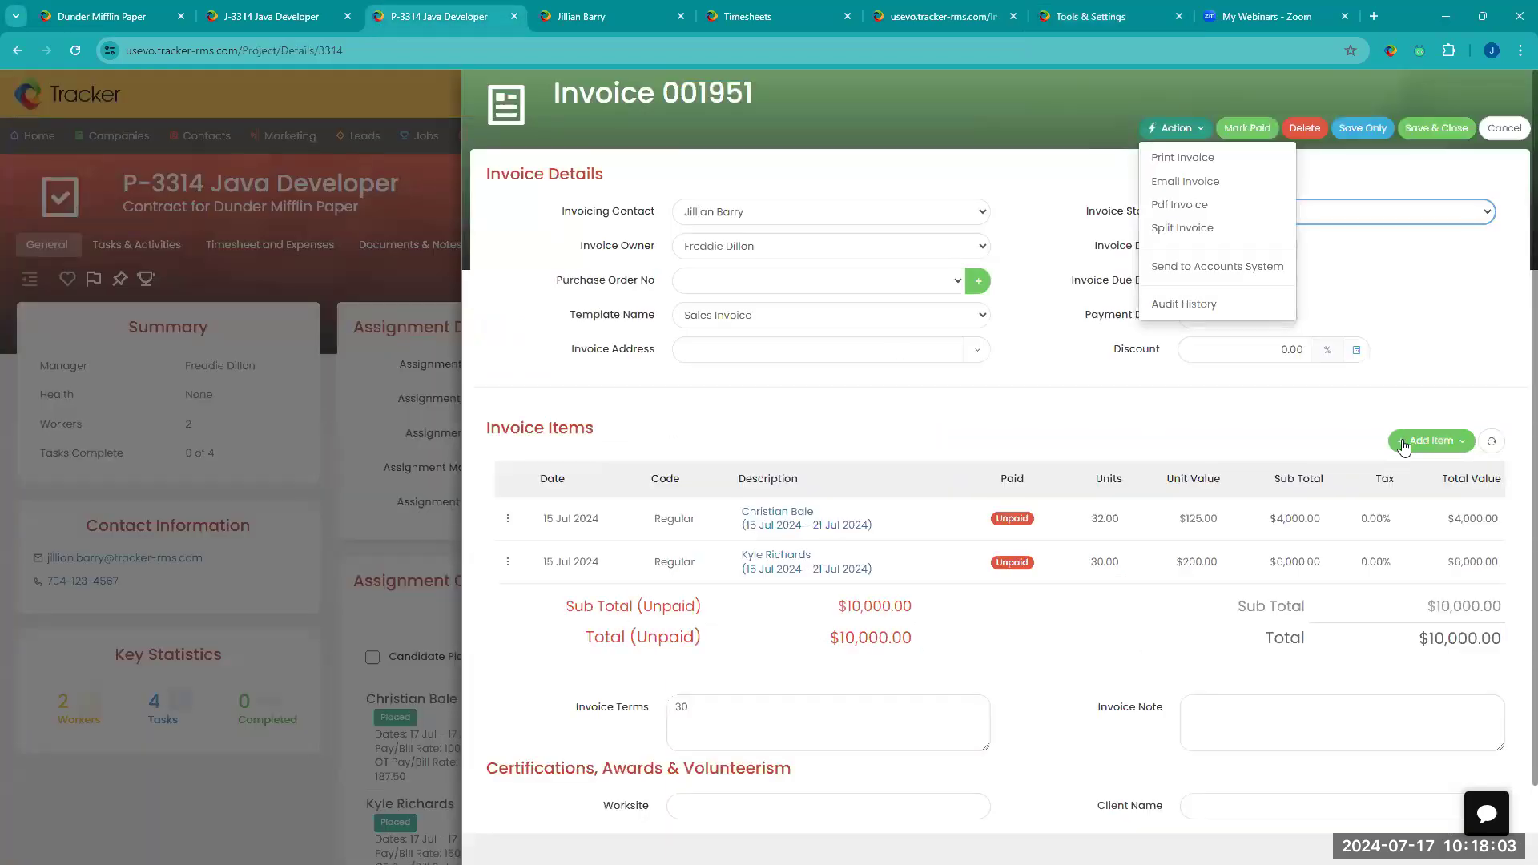
click(1286, 351)
double_click(1286, 350)
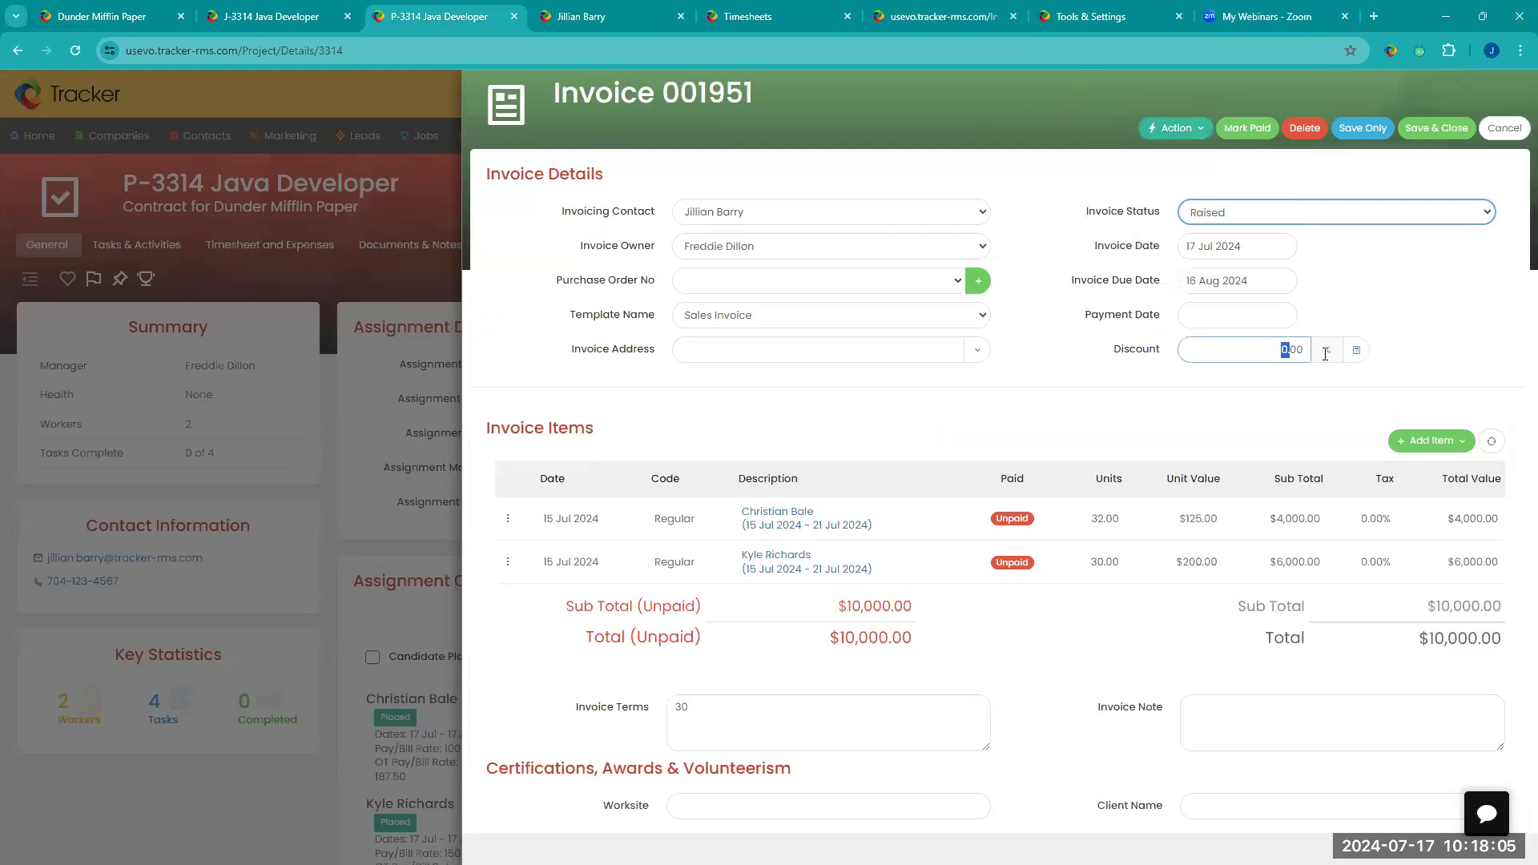
text(20)
click(1392, 285)
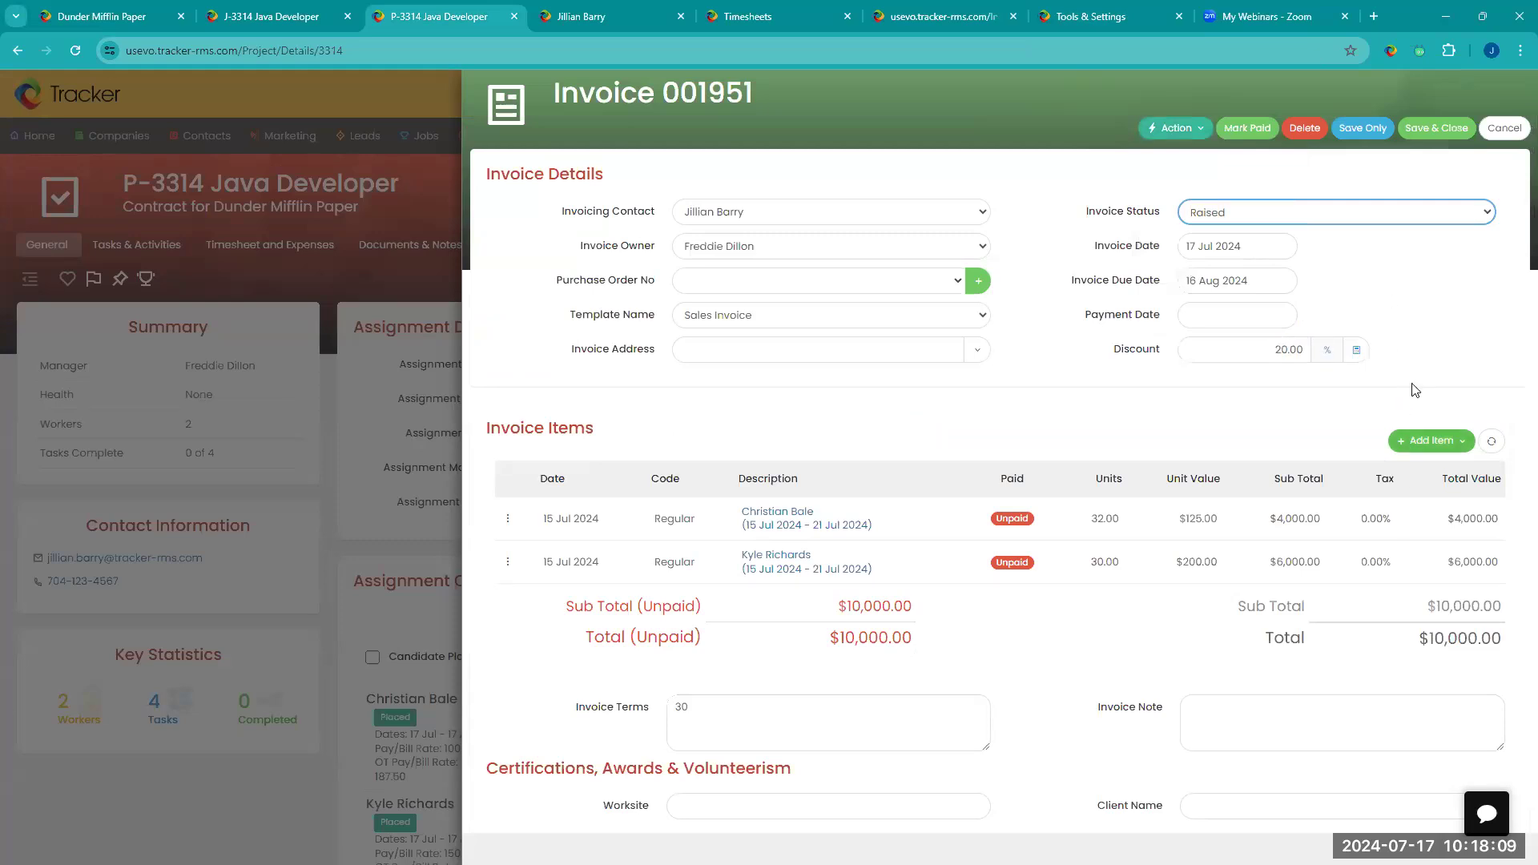
Step: Start a new invoice item with Retainer Fee as both its item code and its description
click(1422, 455)
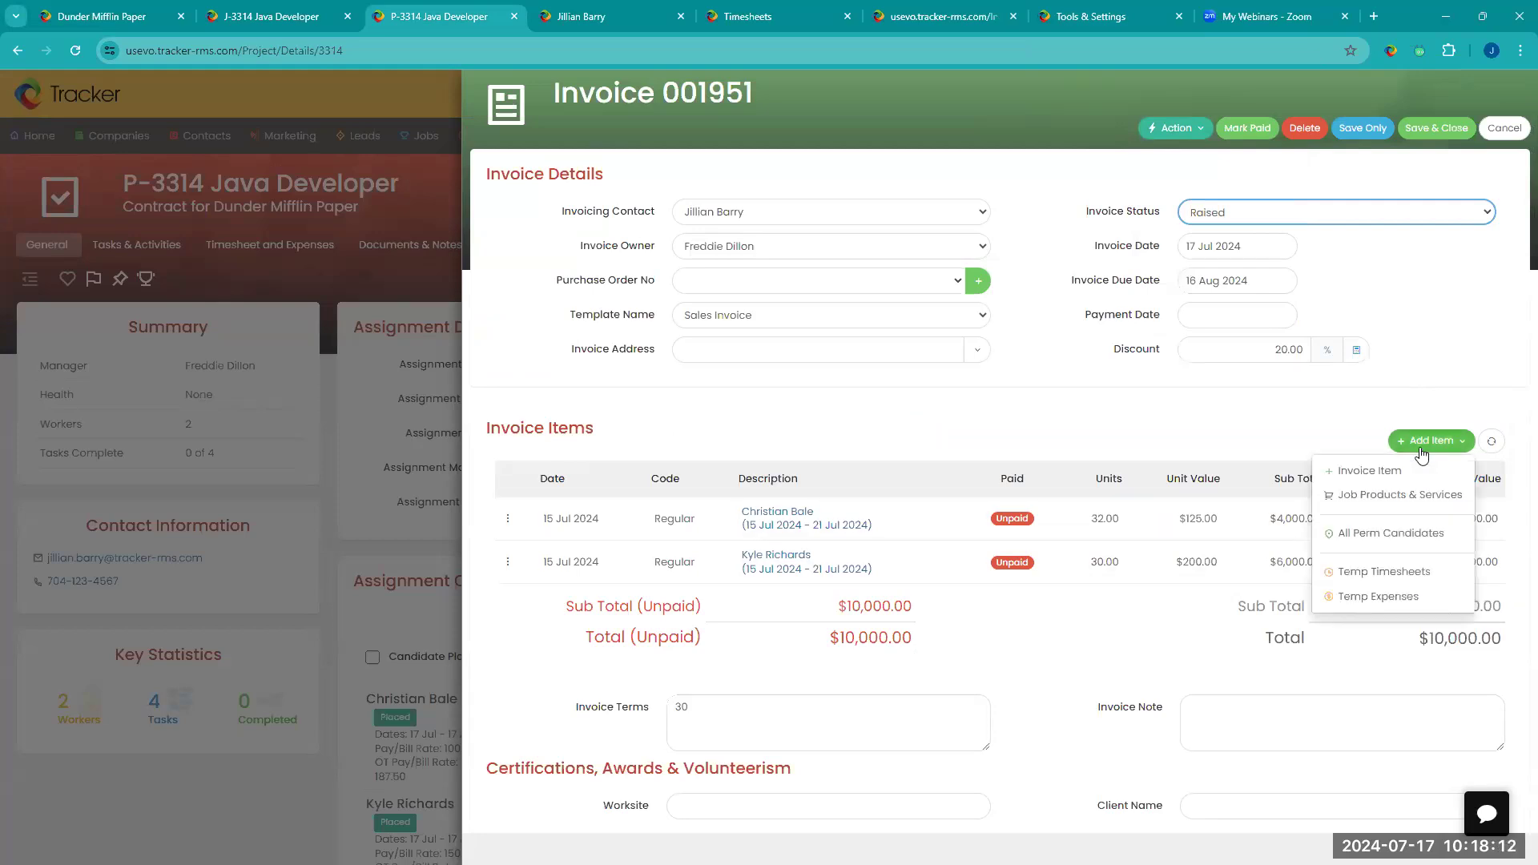
click(1391, 472)
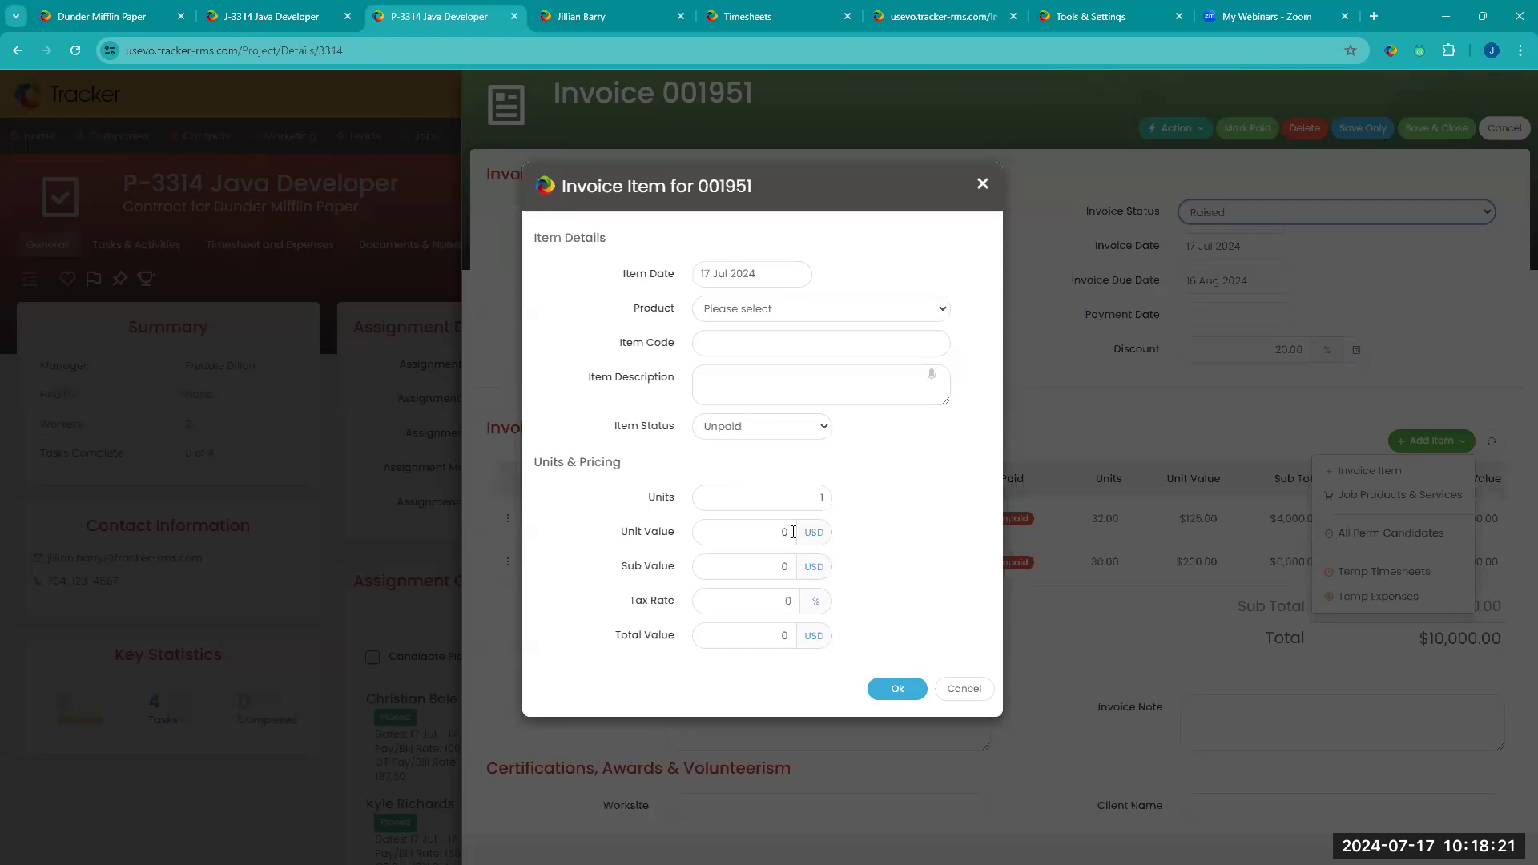
click(798, 335)
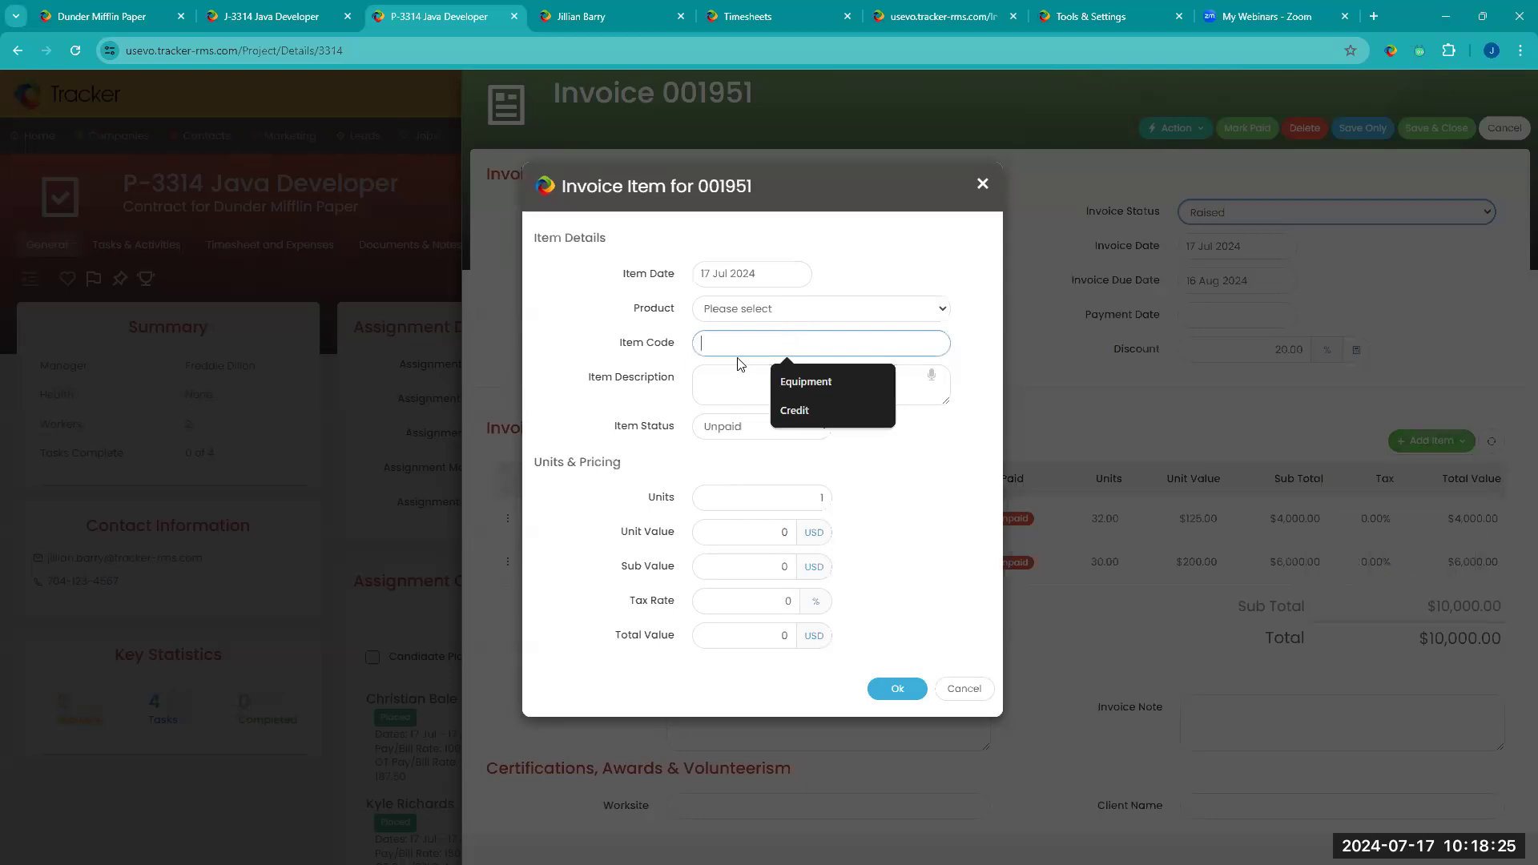
text(Reta)
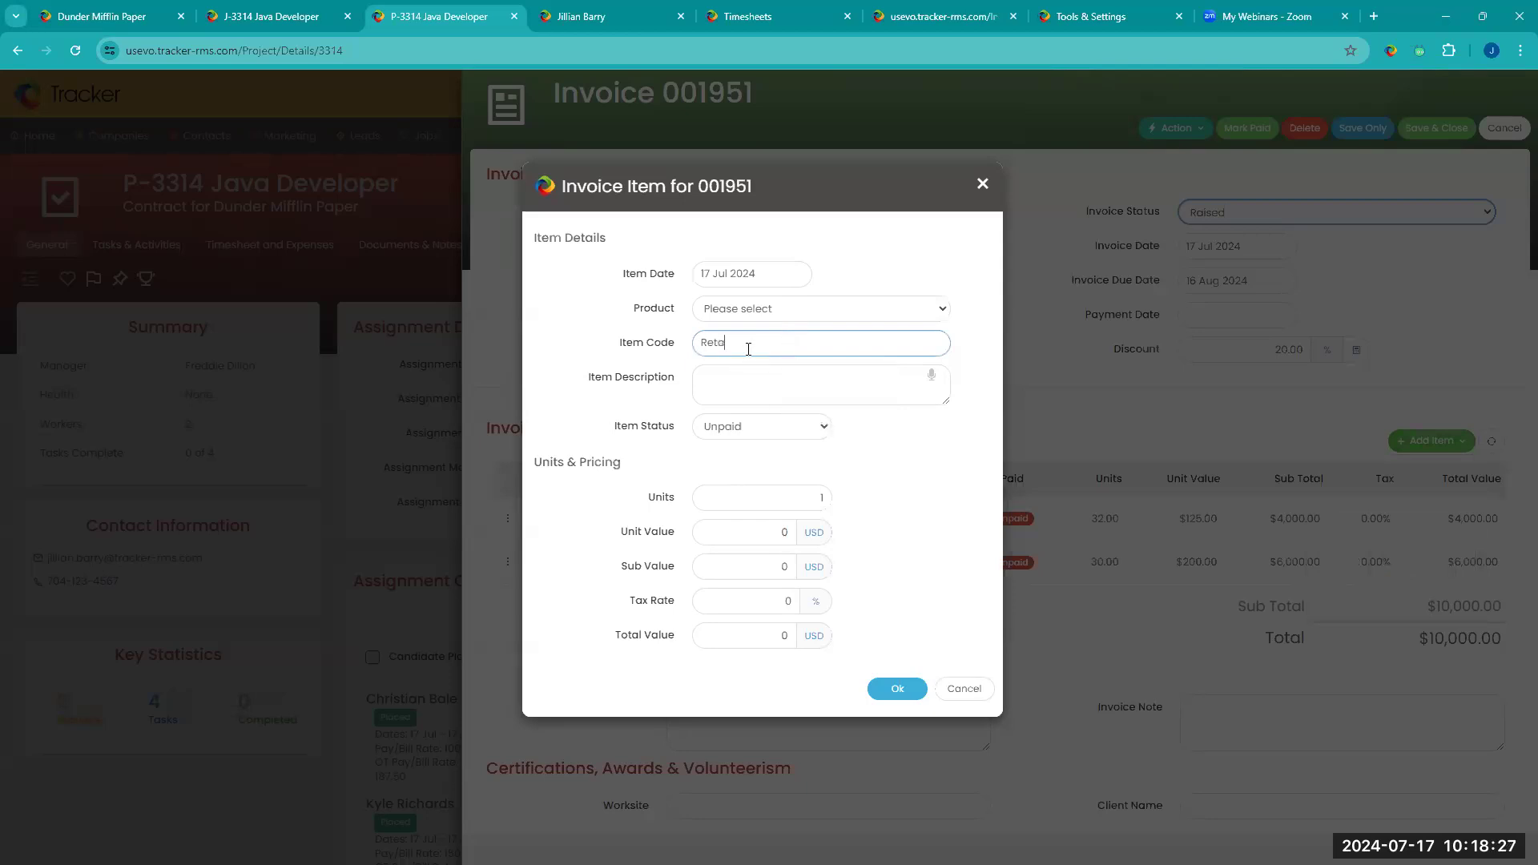
text(iner Fee)
key(Tab)
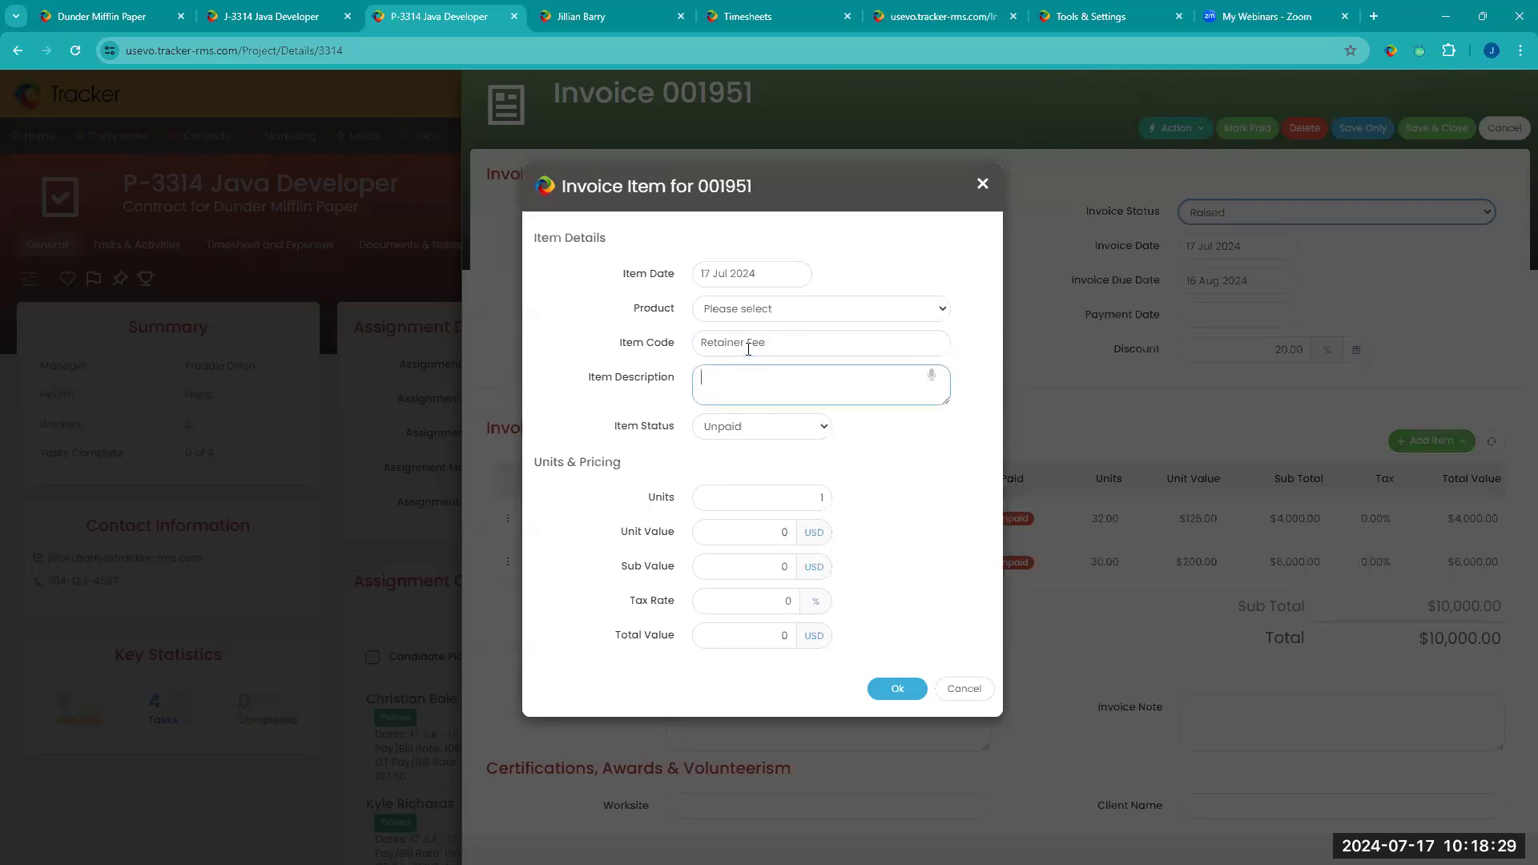
text(Retainer Fee)
Step: Set the retainer item's unit value to -200 USD and add the item to the invoice
double_click(785, 533)
key(BackSpace)
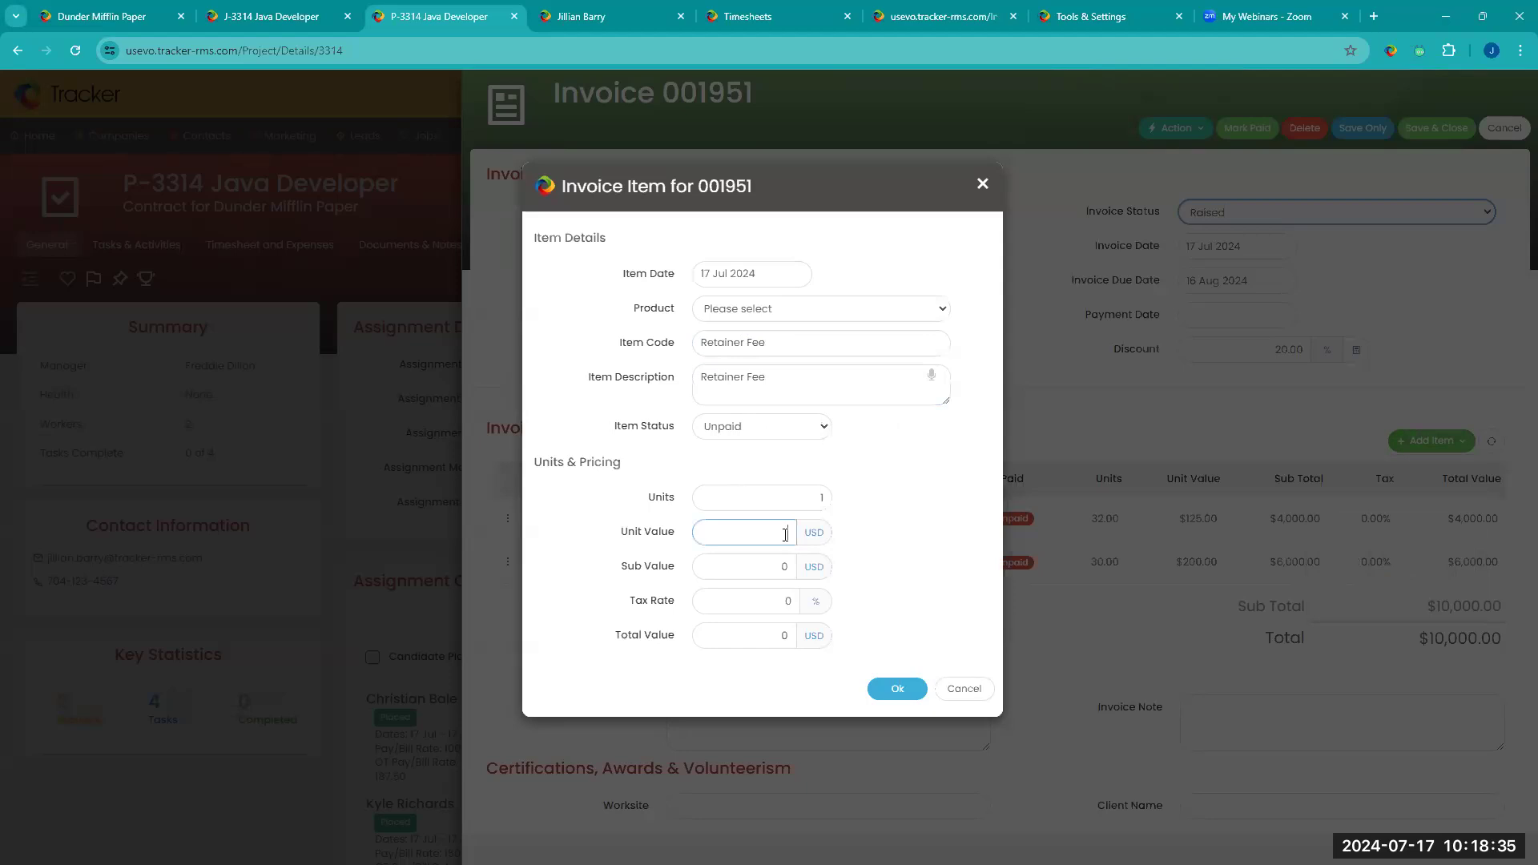
text(-200)
click(891, 559)
click(899, 689)
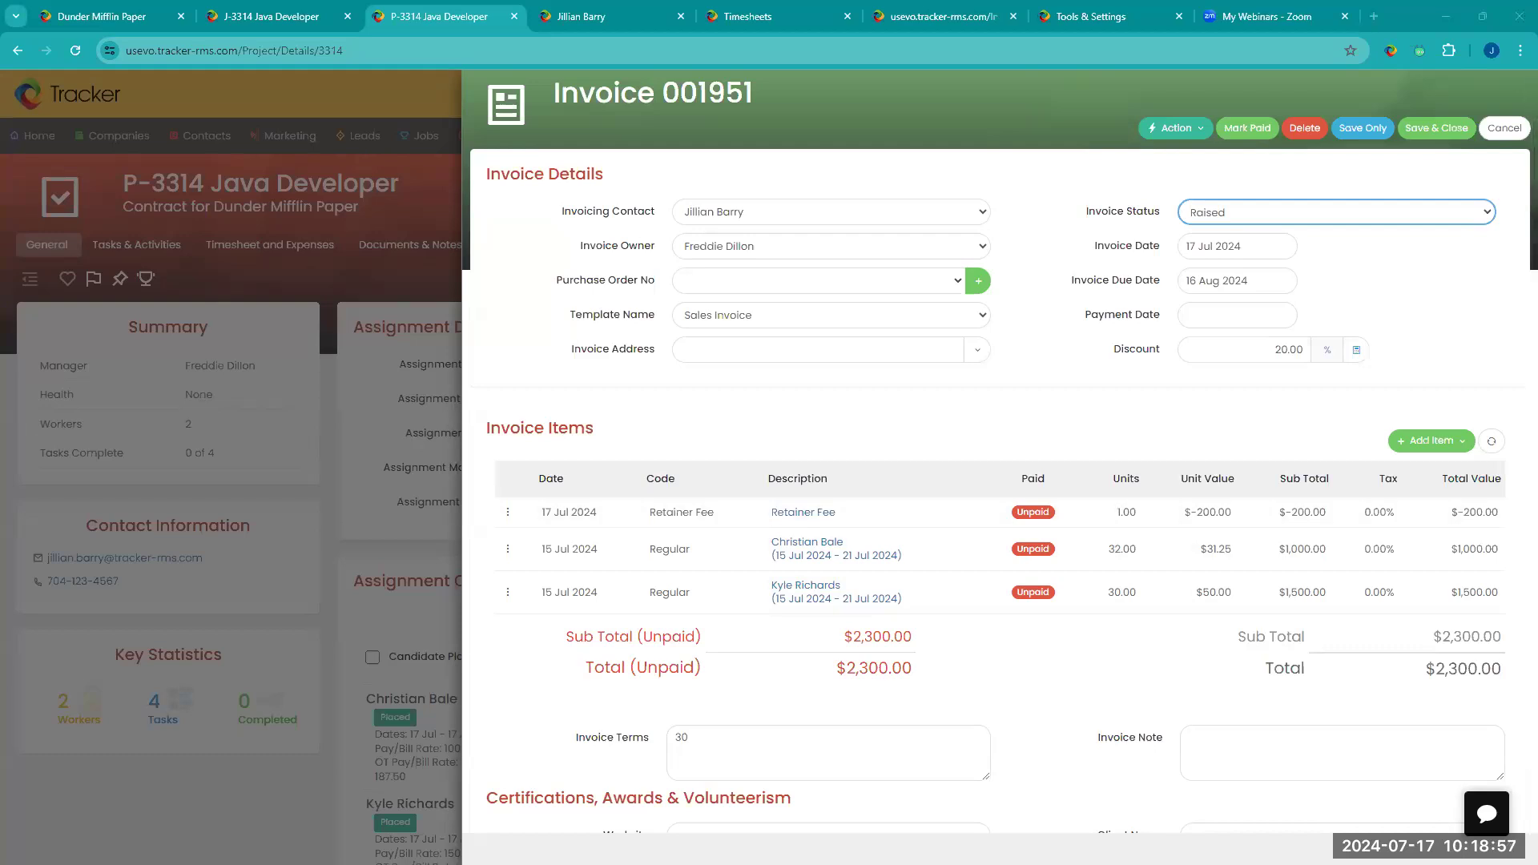
Step: Start an email to the invoicing contact with the invoice attached
click(1171, 128)
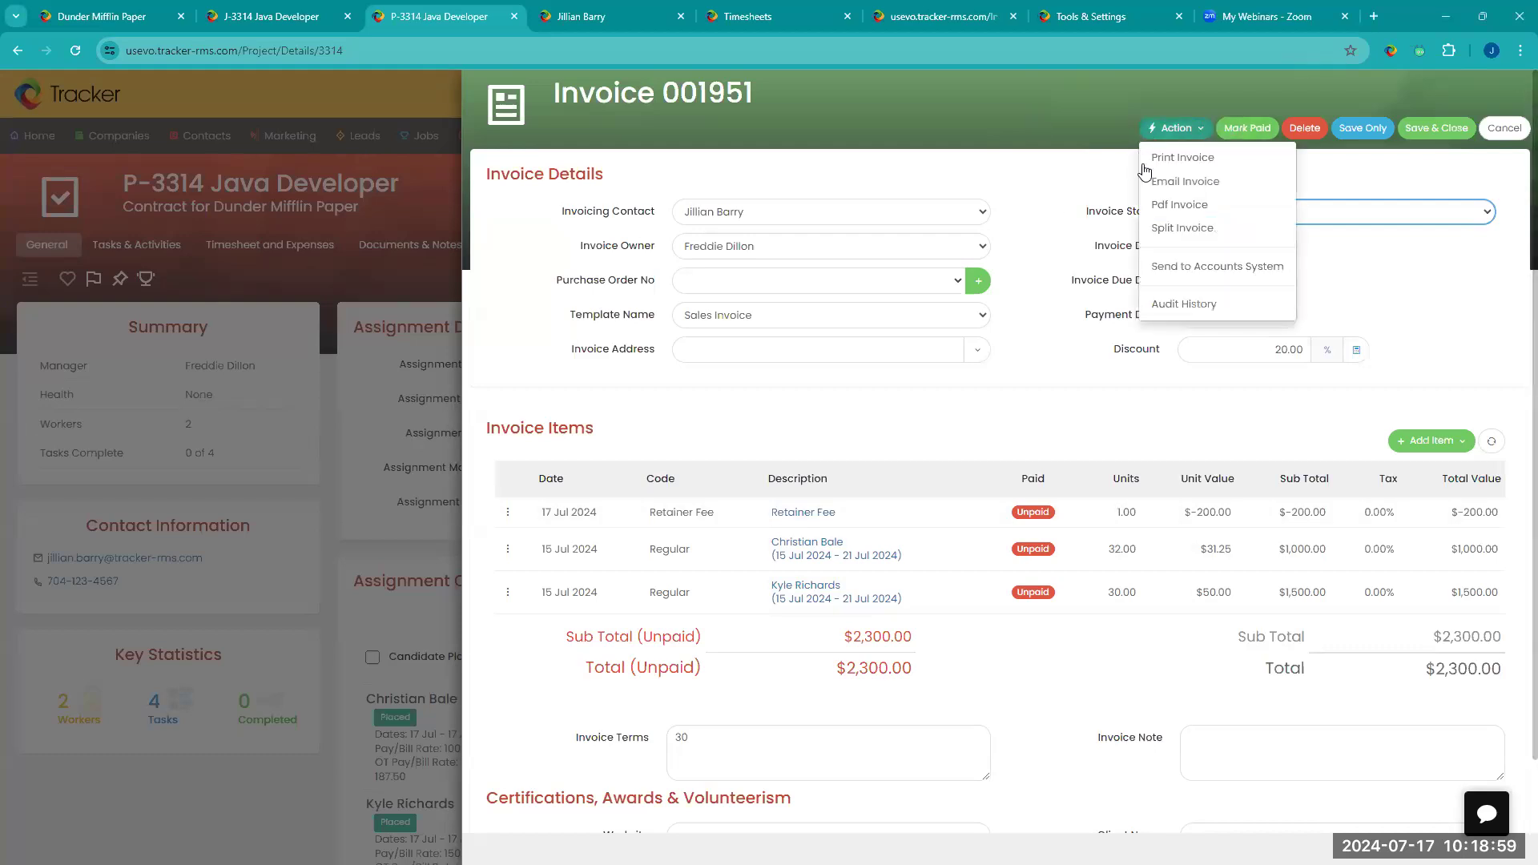
click(1192, 189)
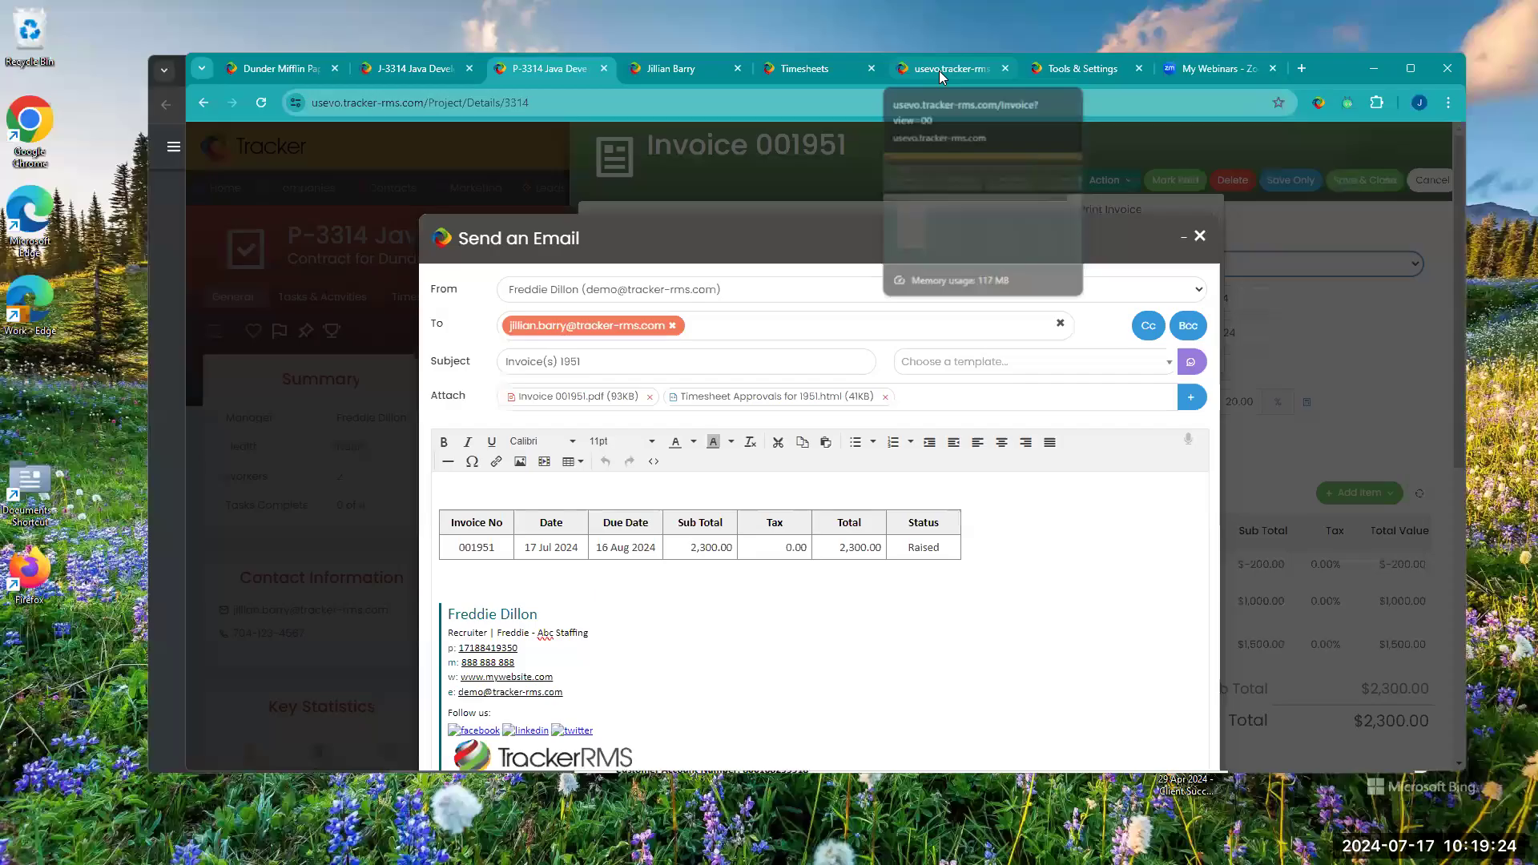
Step: Review the bulk actions in the invoice list, then select all timesheets and examine the actions available for them
click(939, 71)
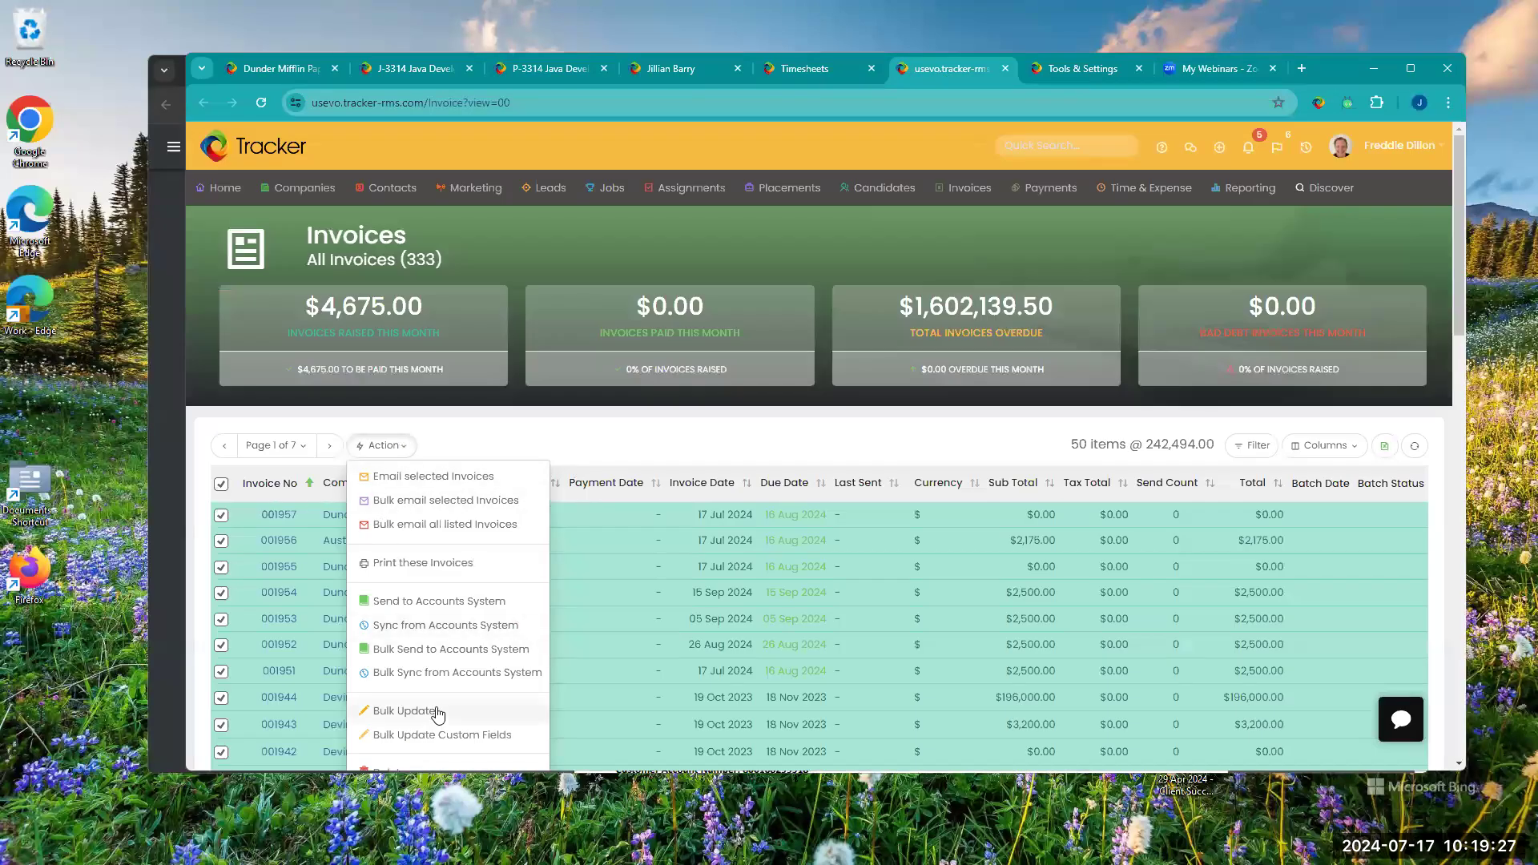
scroll(497, 628, down, 2)
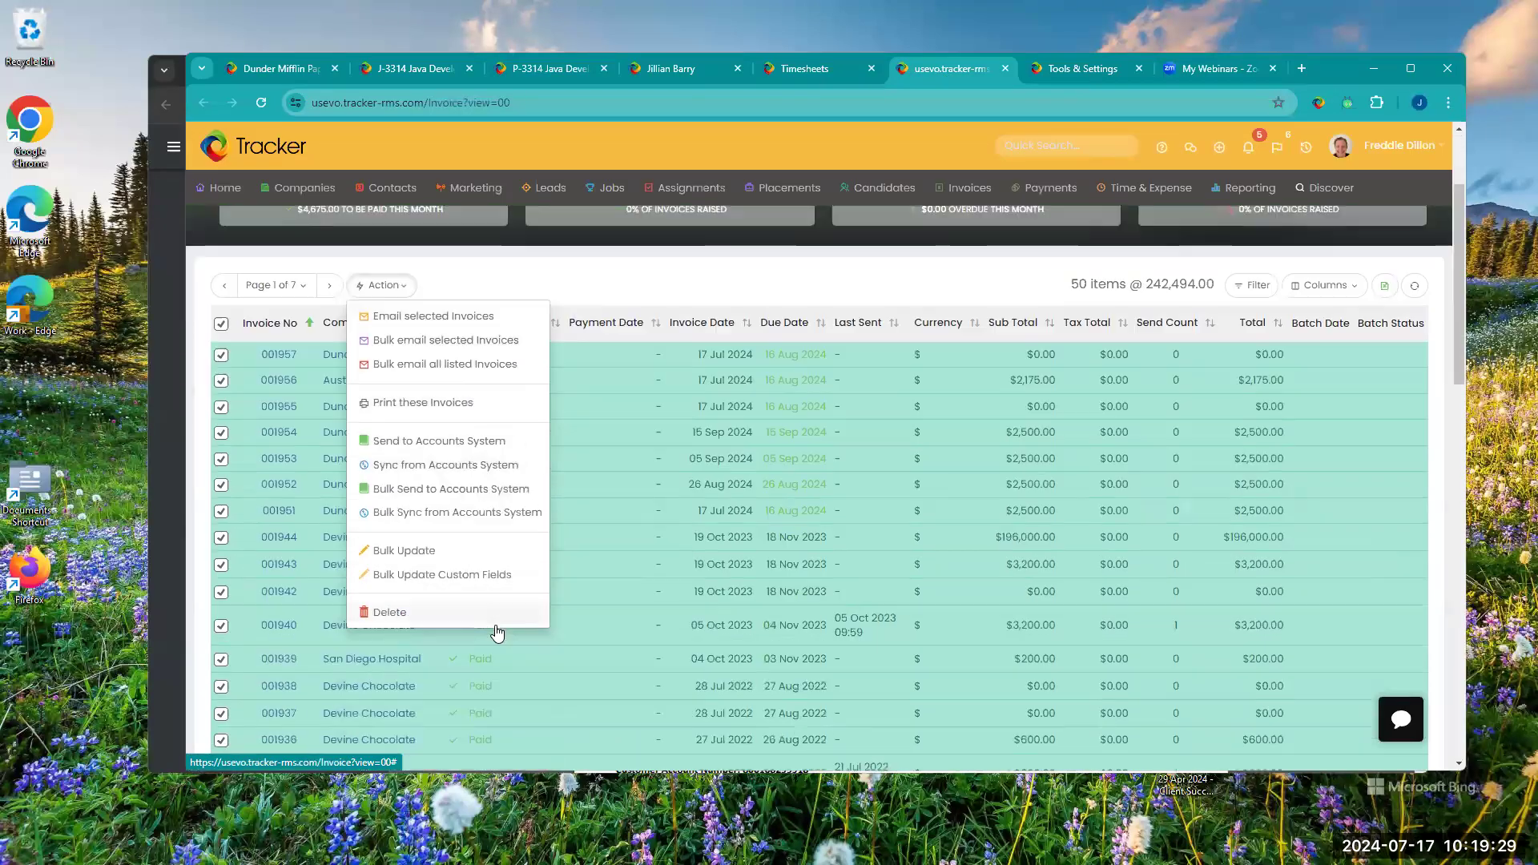
click(829, 70)
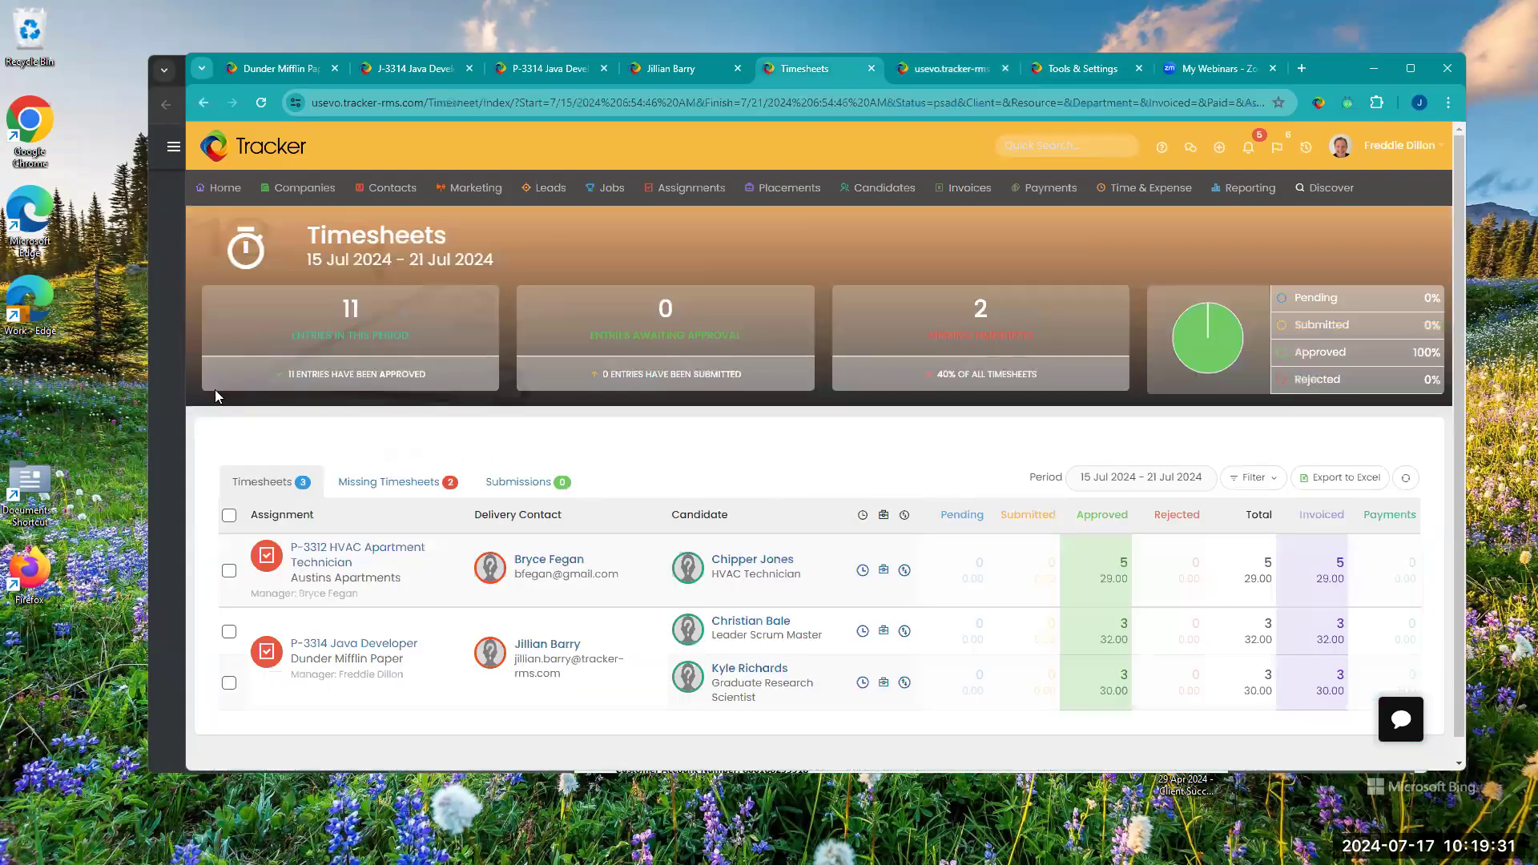
click(230, 515)
click(265, 447)
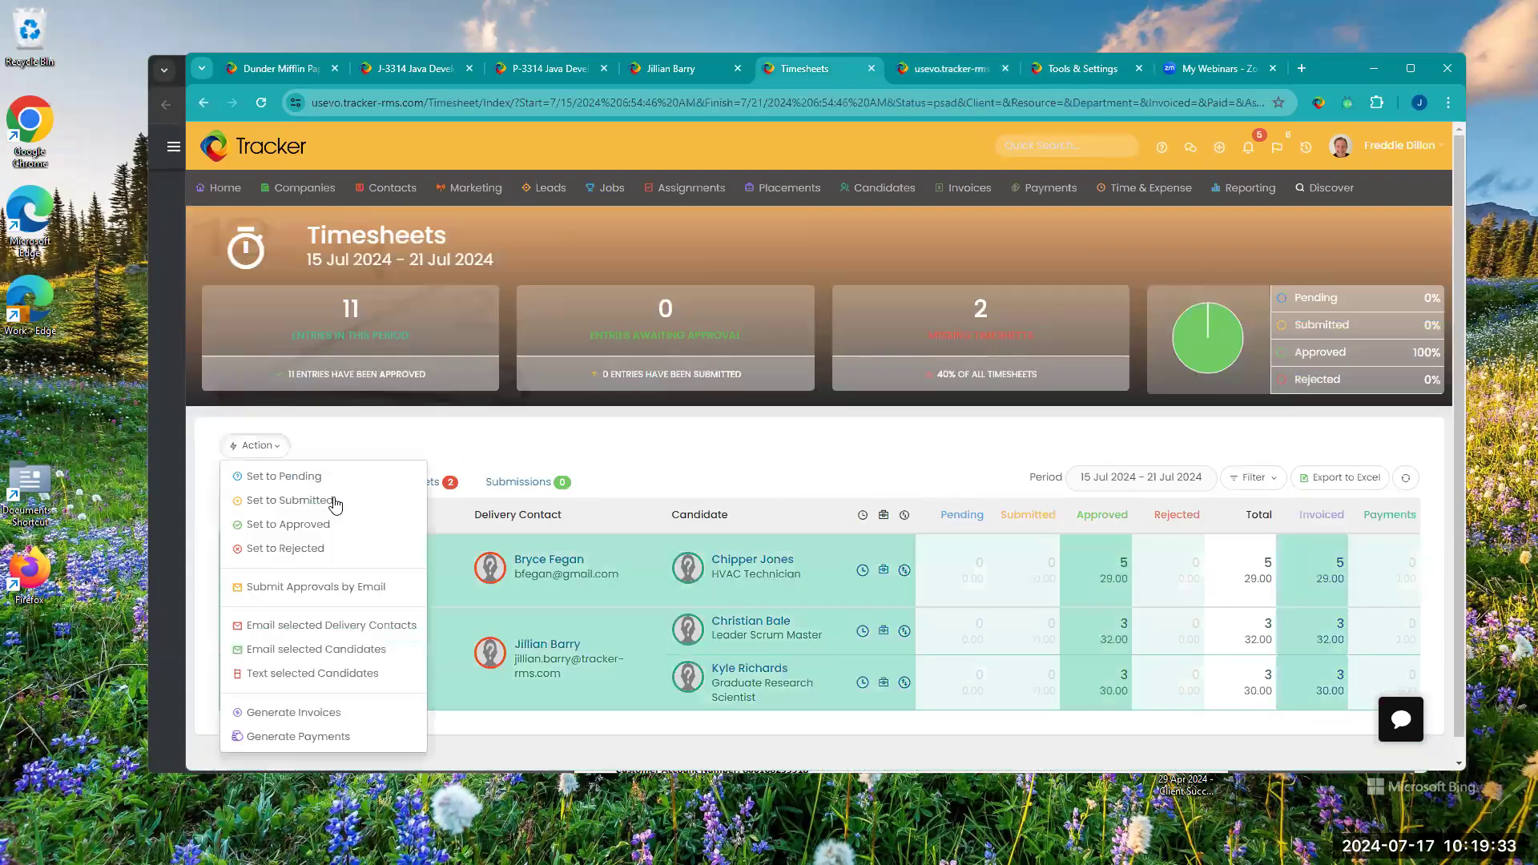
Step: Open the Generate Invoices settings for the selected timesheets, examine the consolidation options, and close them without generating
click(336, 712)
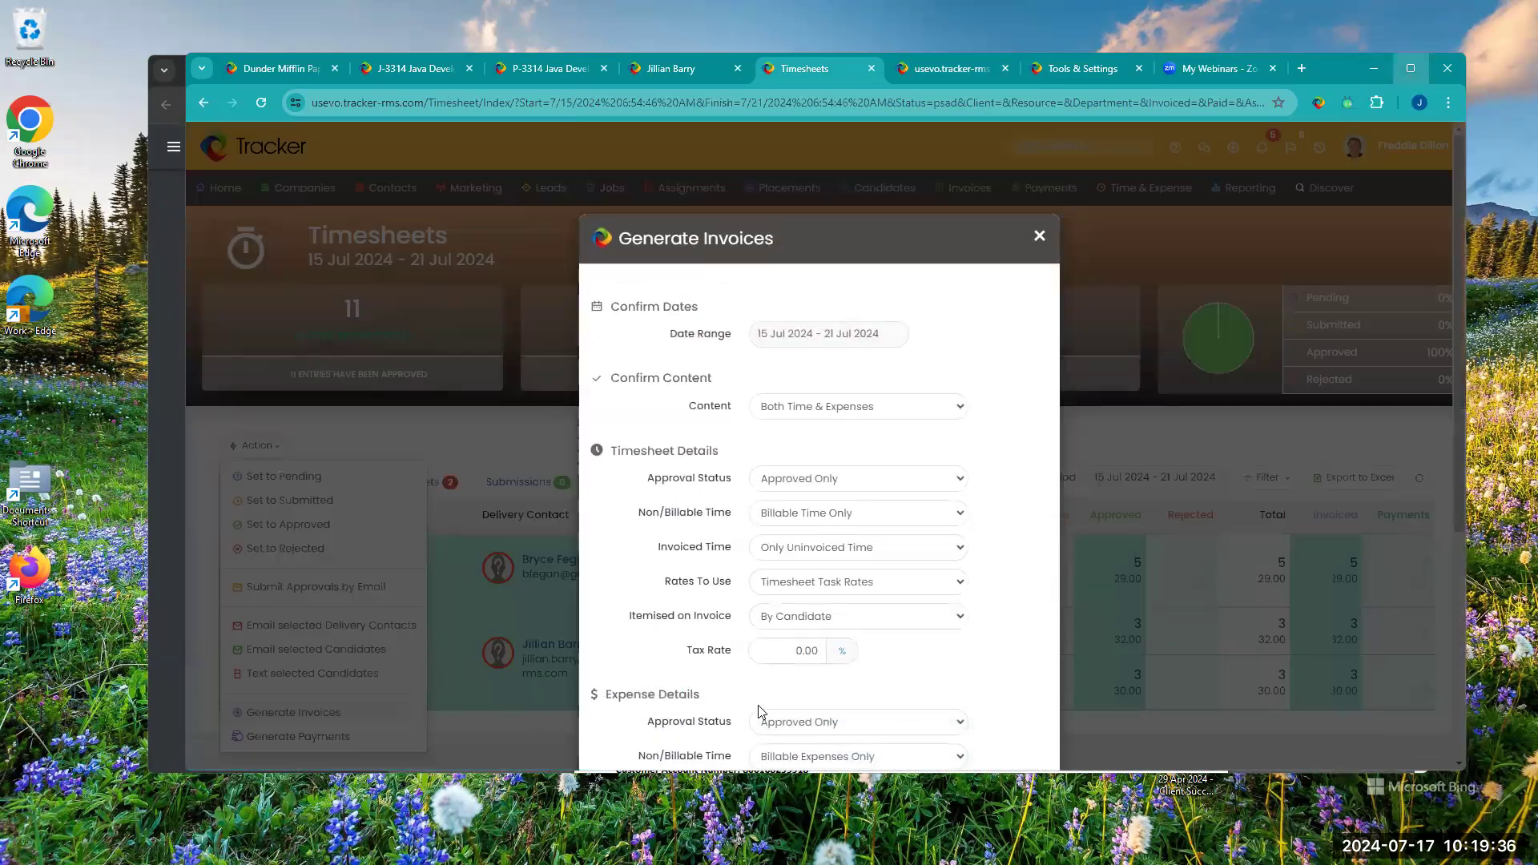
click(1411, 68)
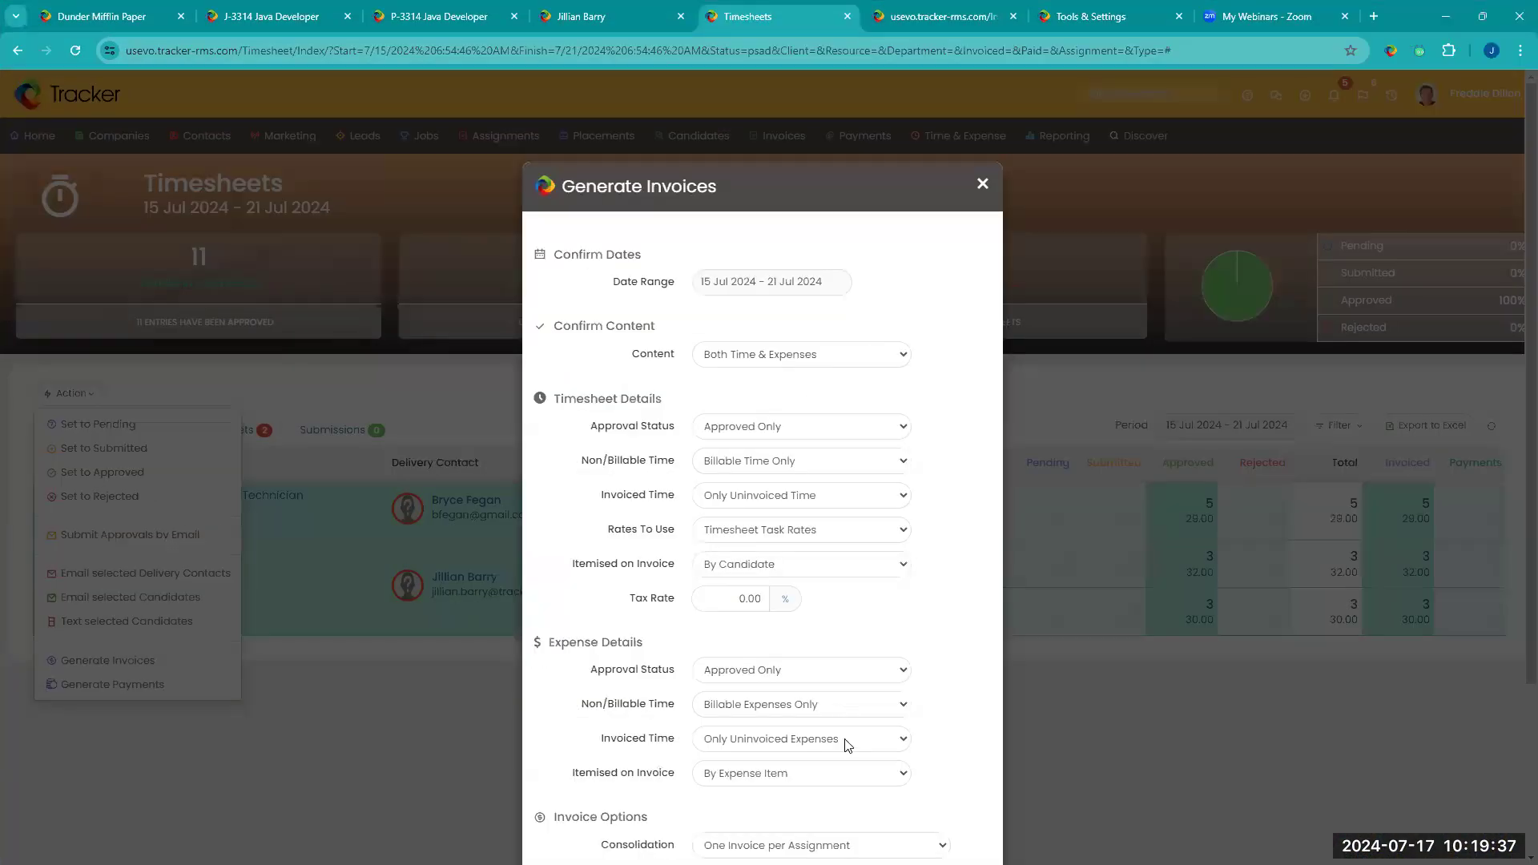
click(821, 846)
click(1056, 506)
scroll(944, 710, down, 3)
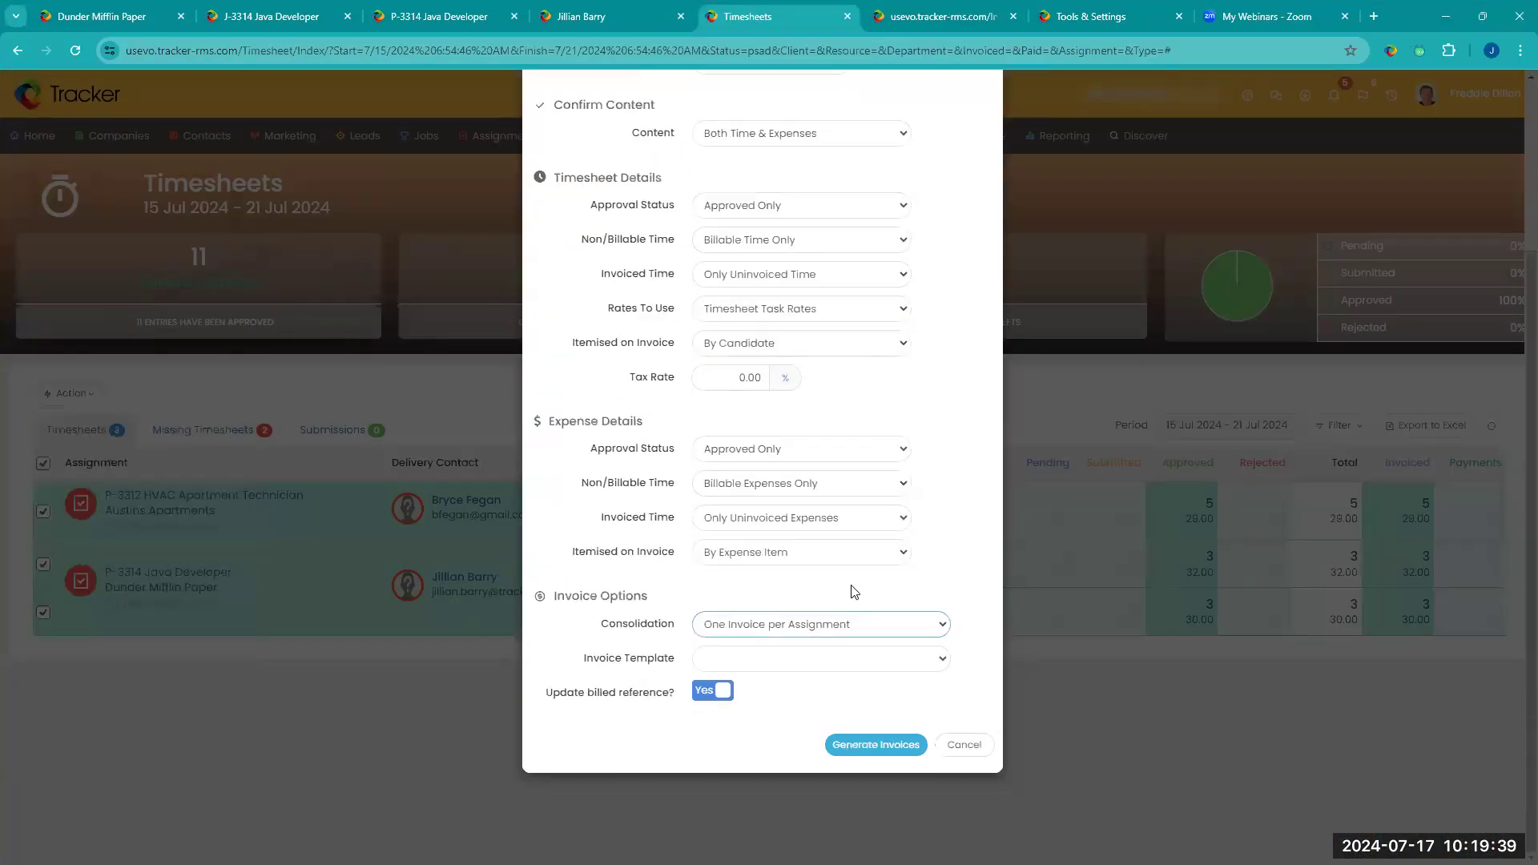
click(784, 630)
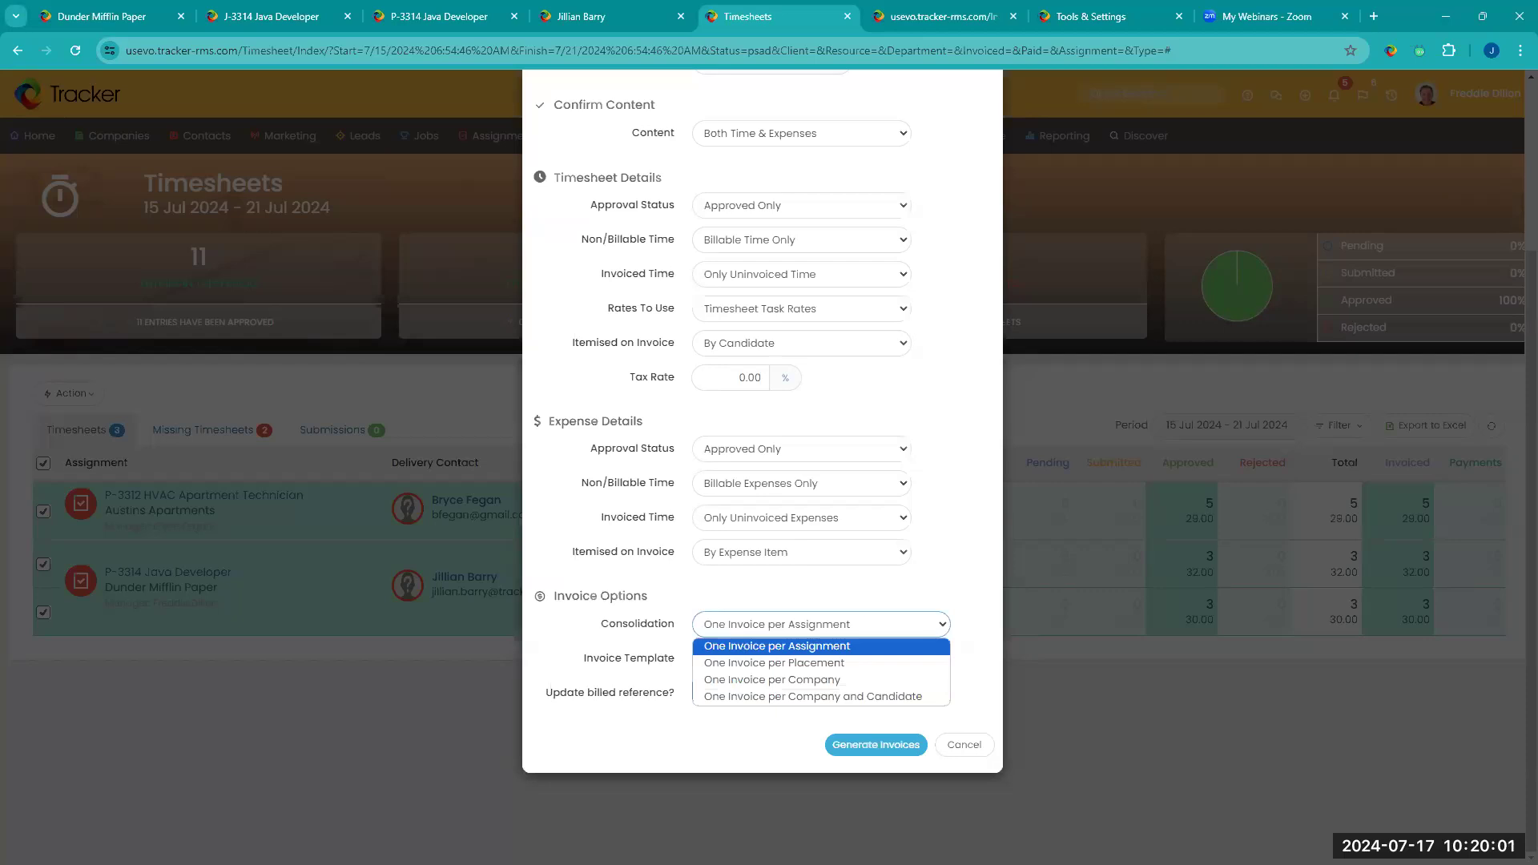
key(Return)
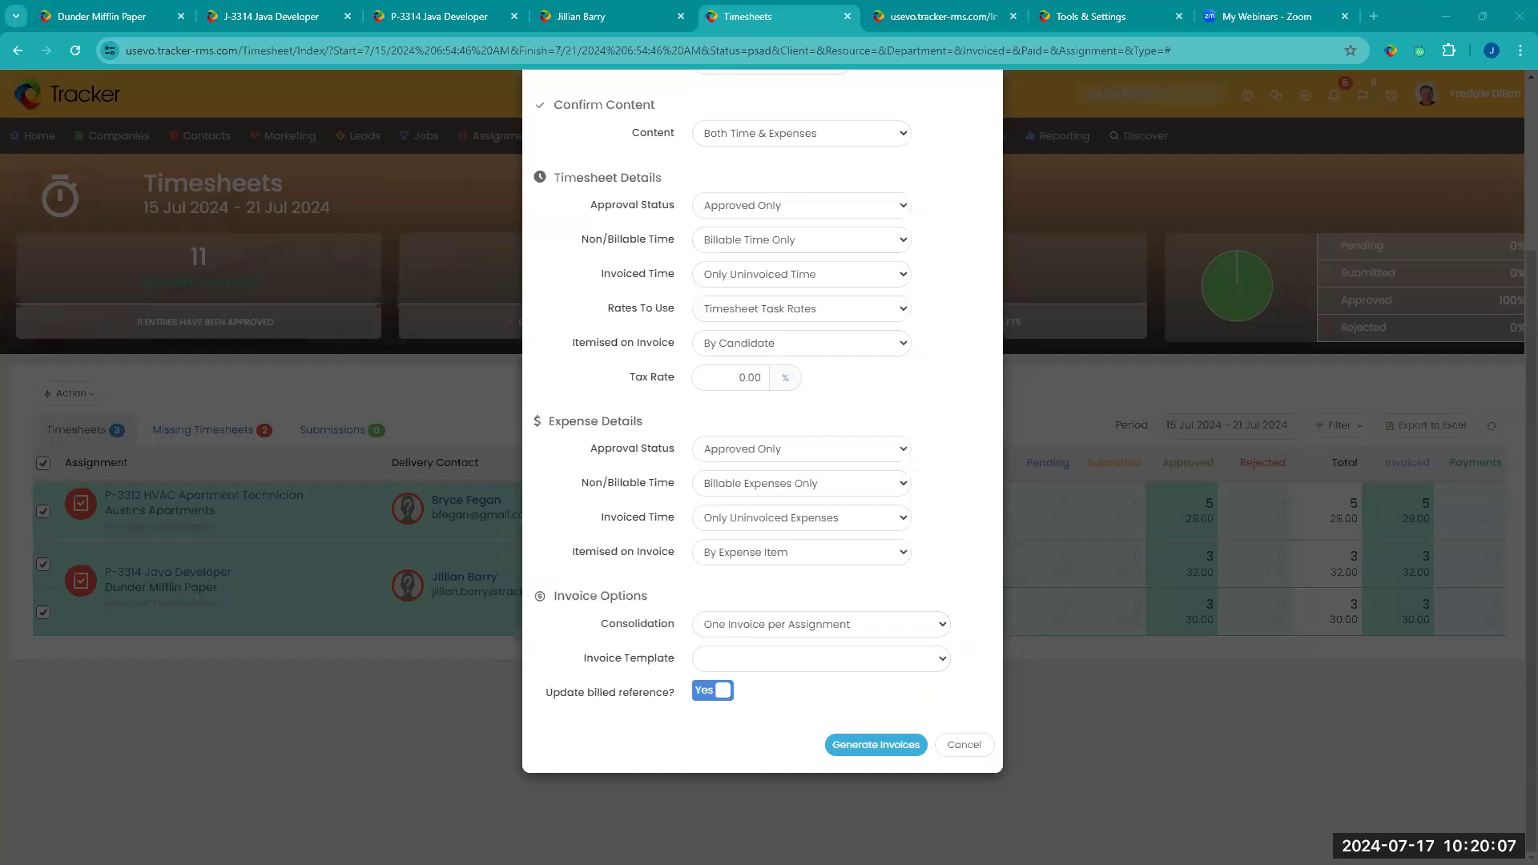
scroll(920, 795, up, 1)
click(1213, 653)
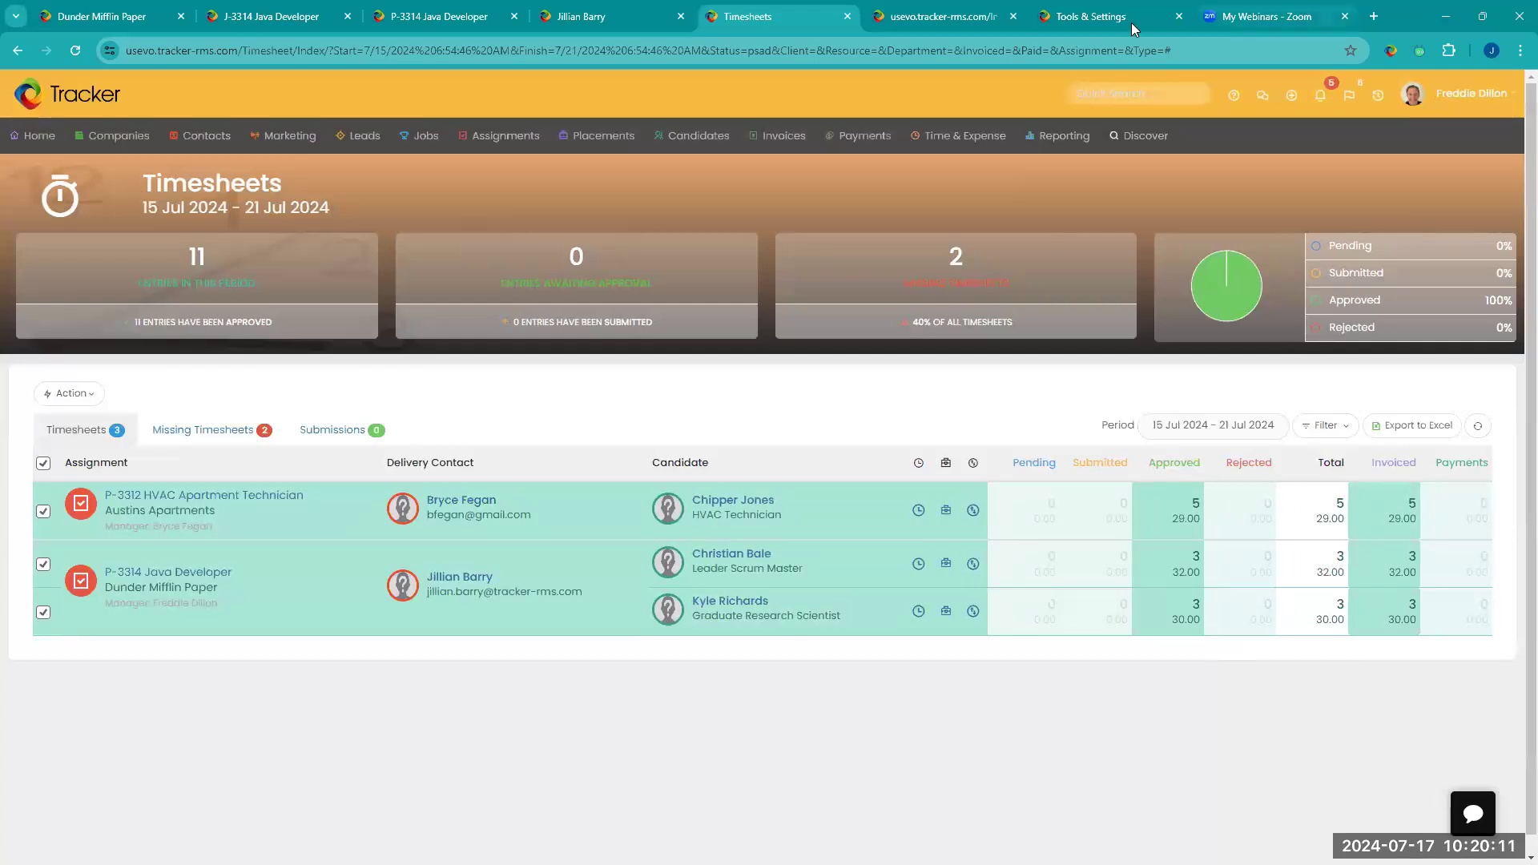
Step: Open the Standard Templates page in Tools & Settings
click(1490, 108)
click(1409, 294)
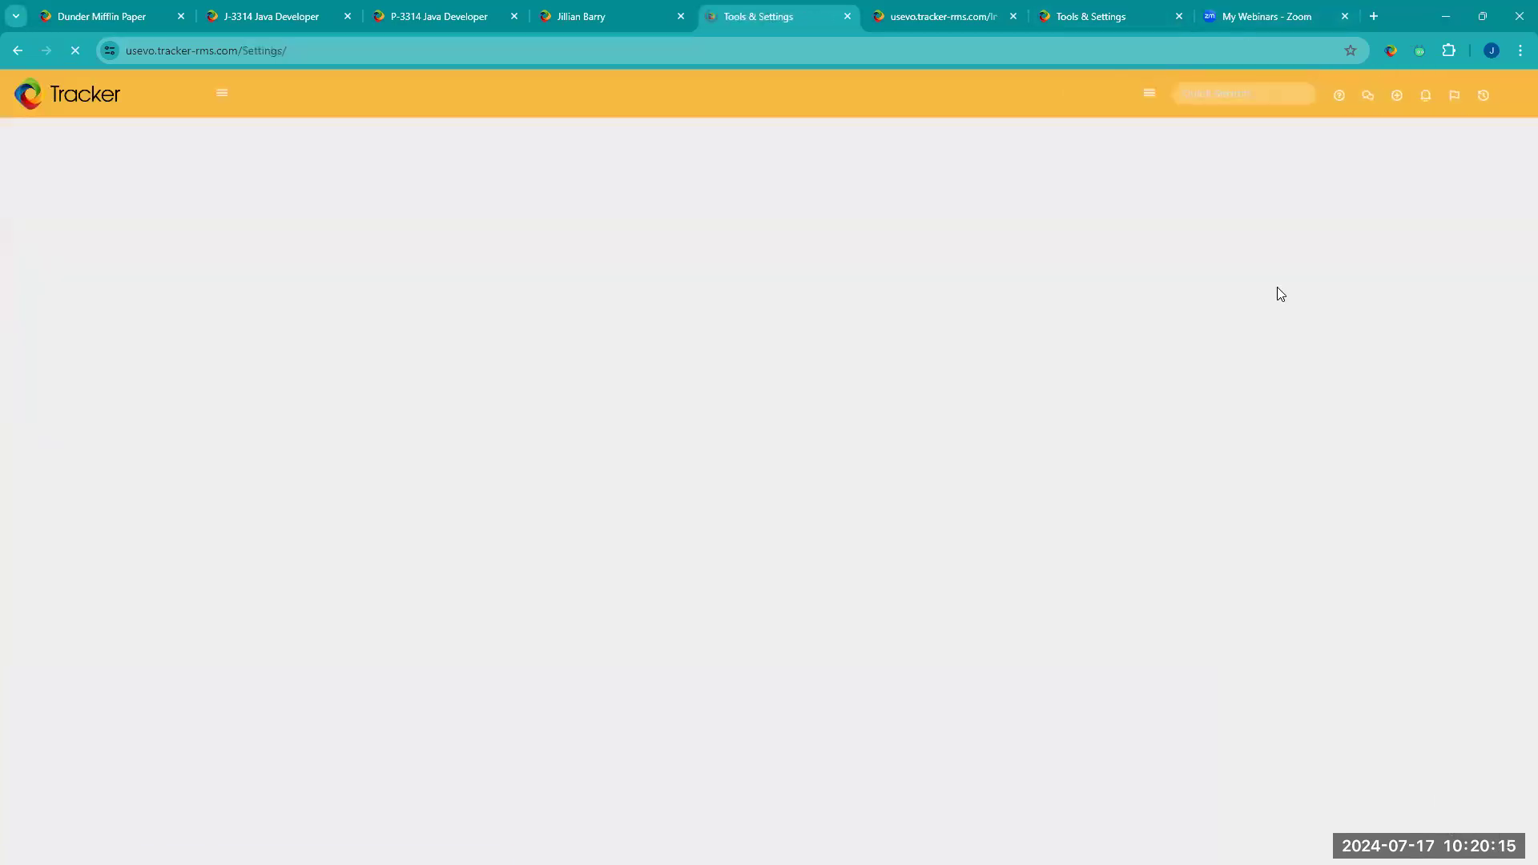
scroll(217, 525, down, 2)
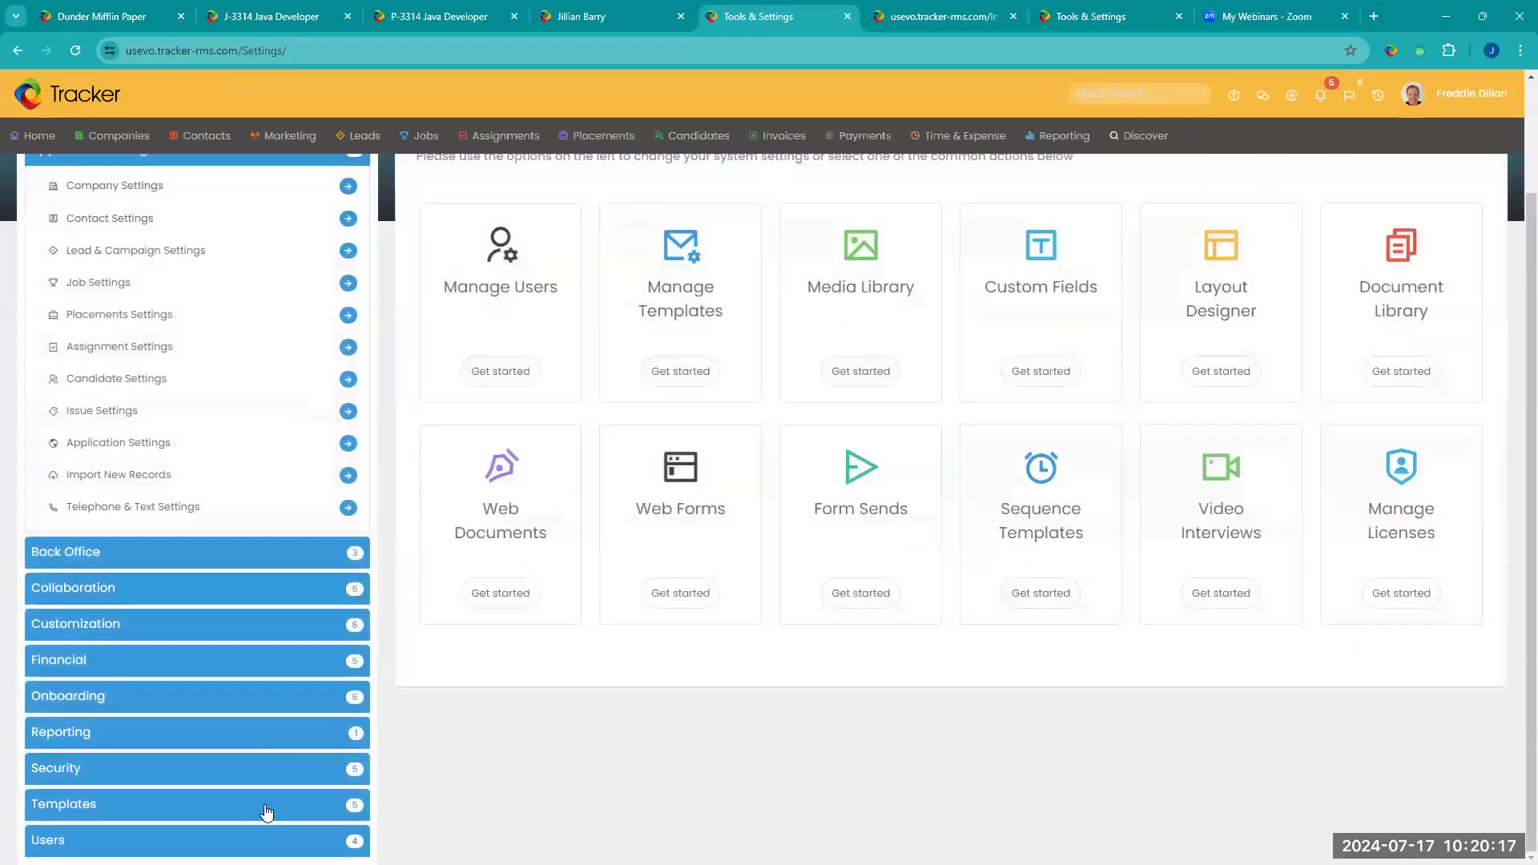
click(267, 804)
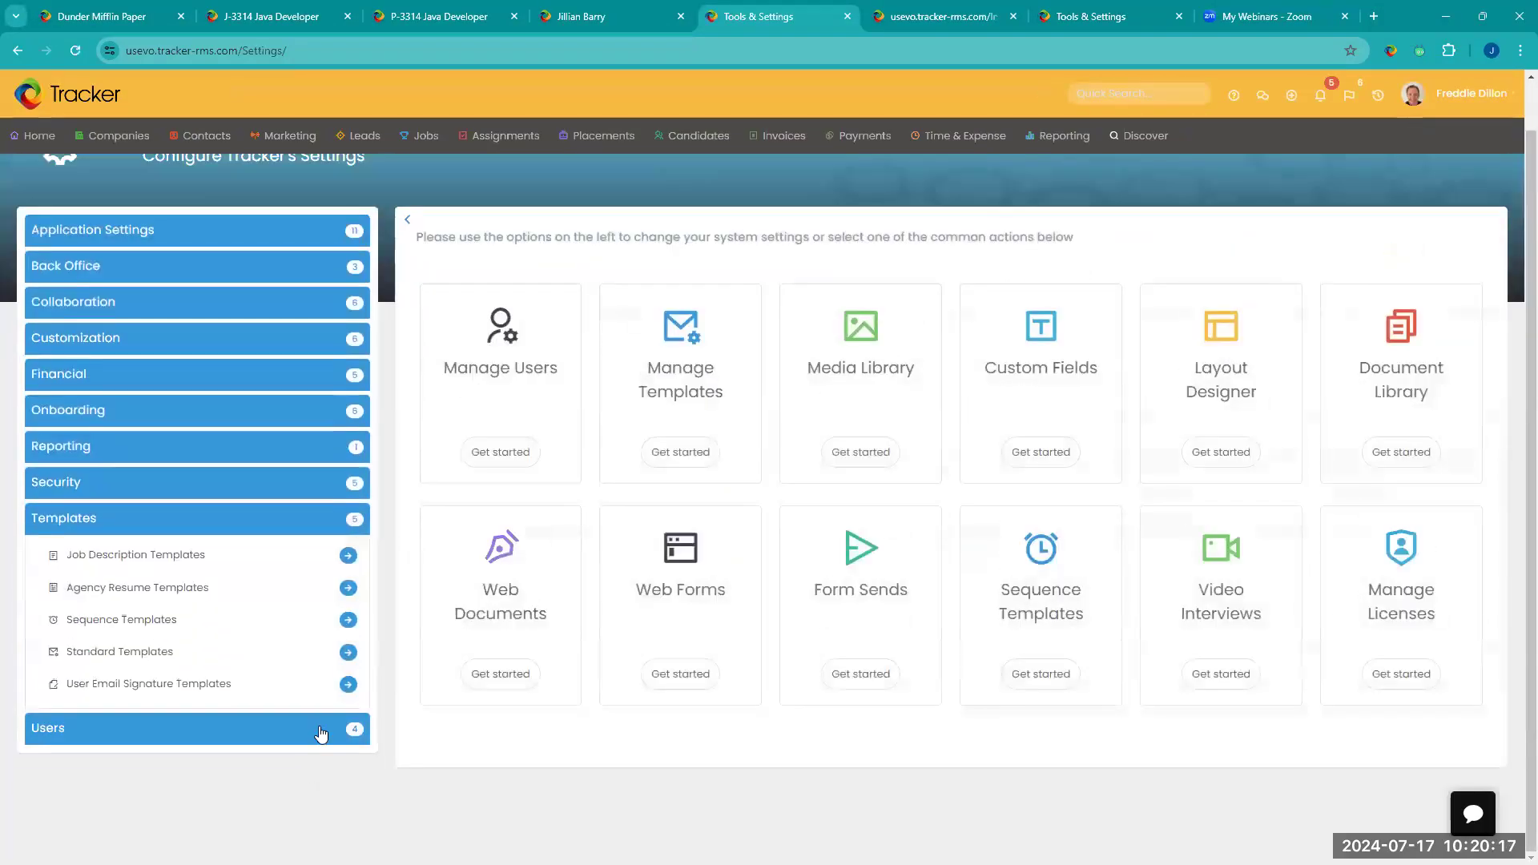
click(349, 653)
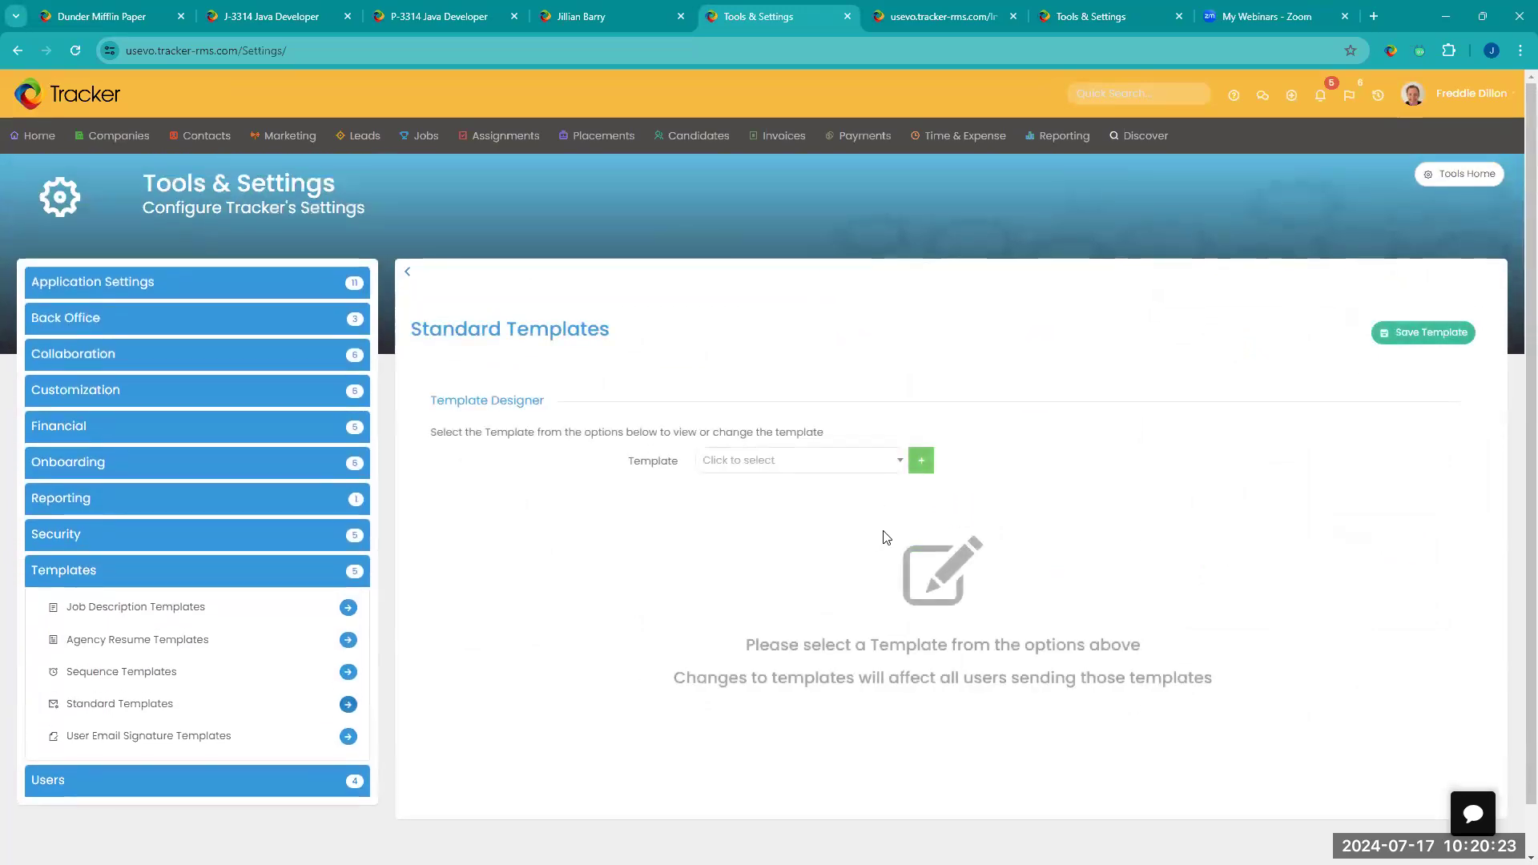
Step: Search the templates for "inv", load Invoice Template and examine its System Template options
click(874, 475)
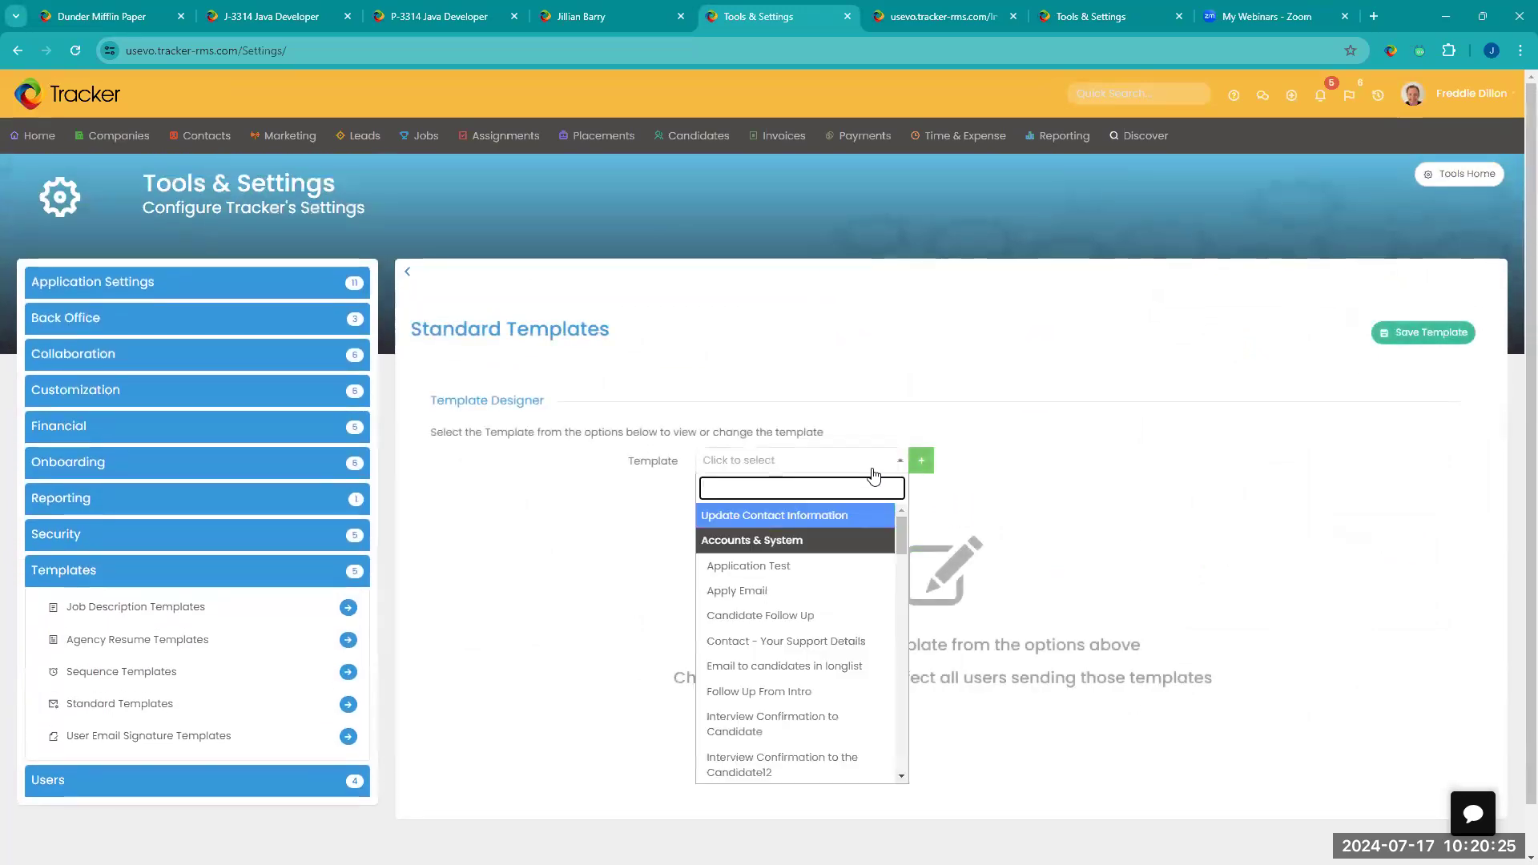
text(inv)
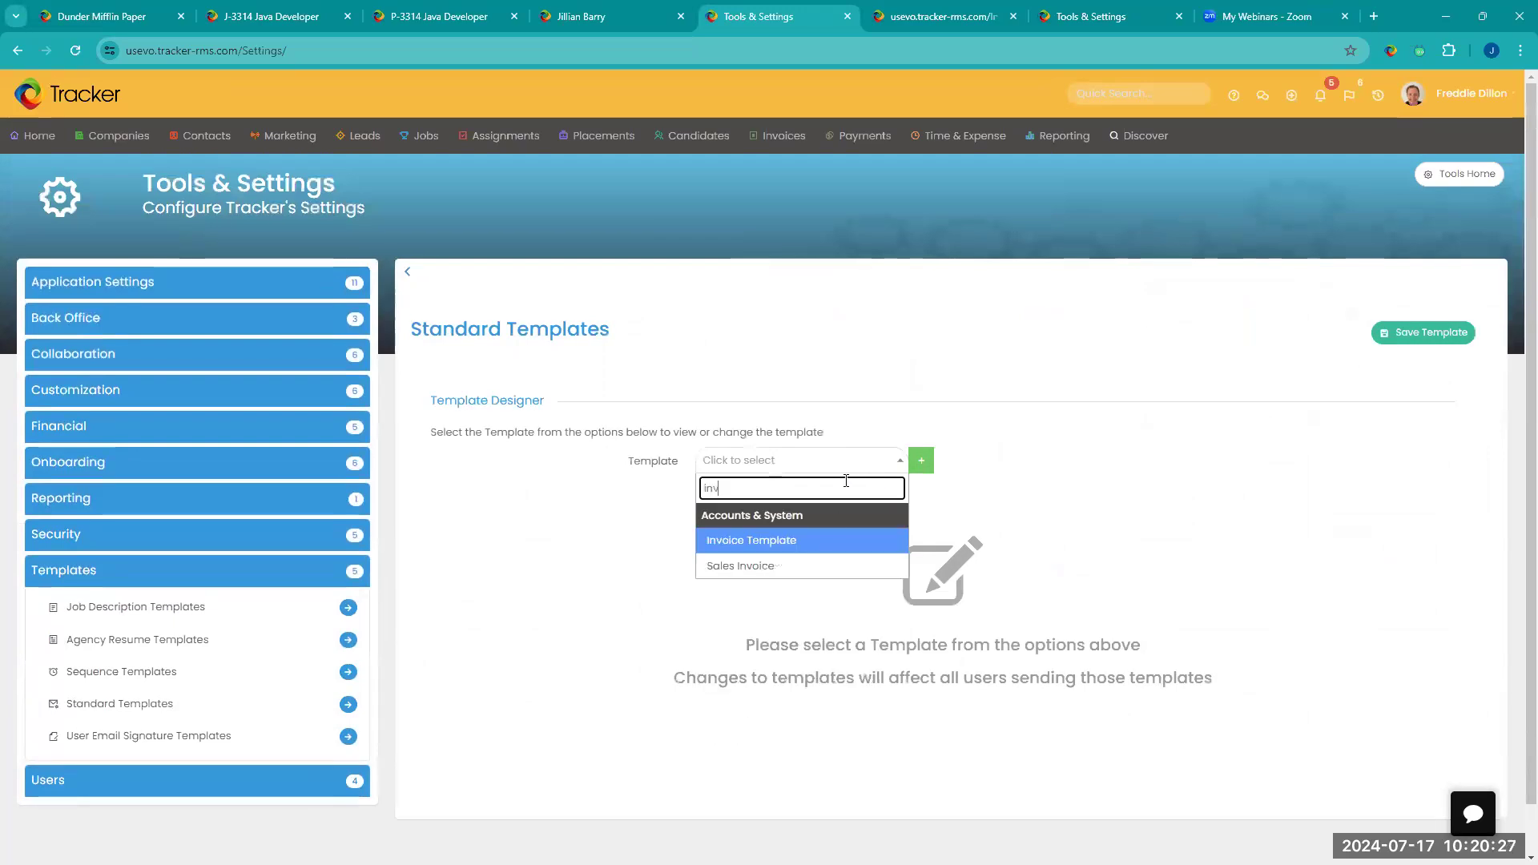
click(800, 545)
scroll(1140, 509, down, 3)
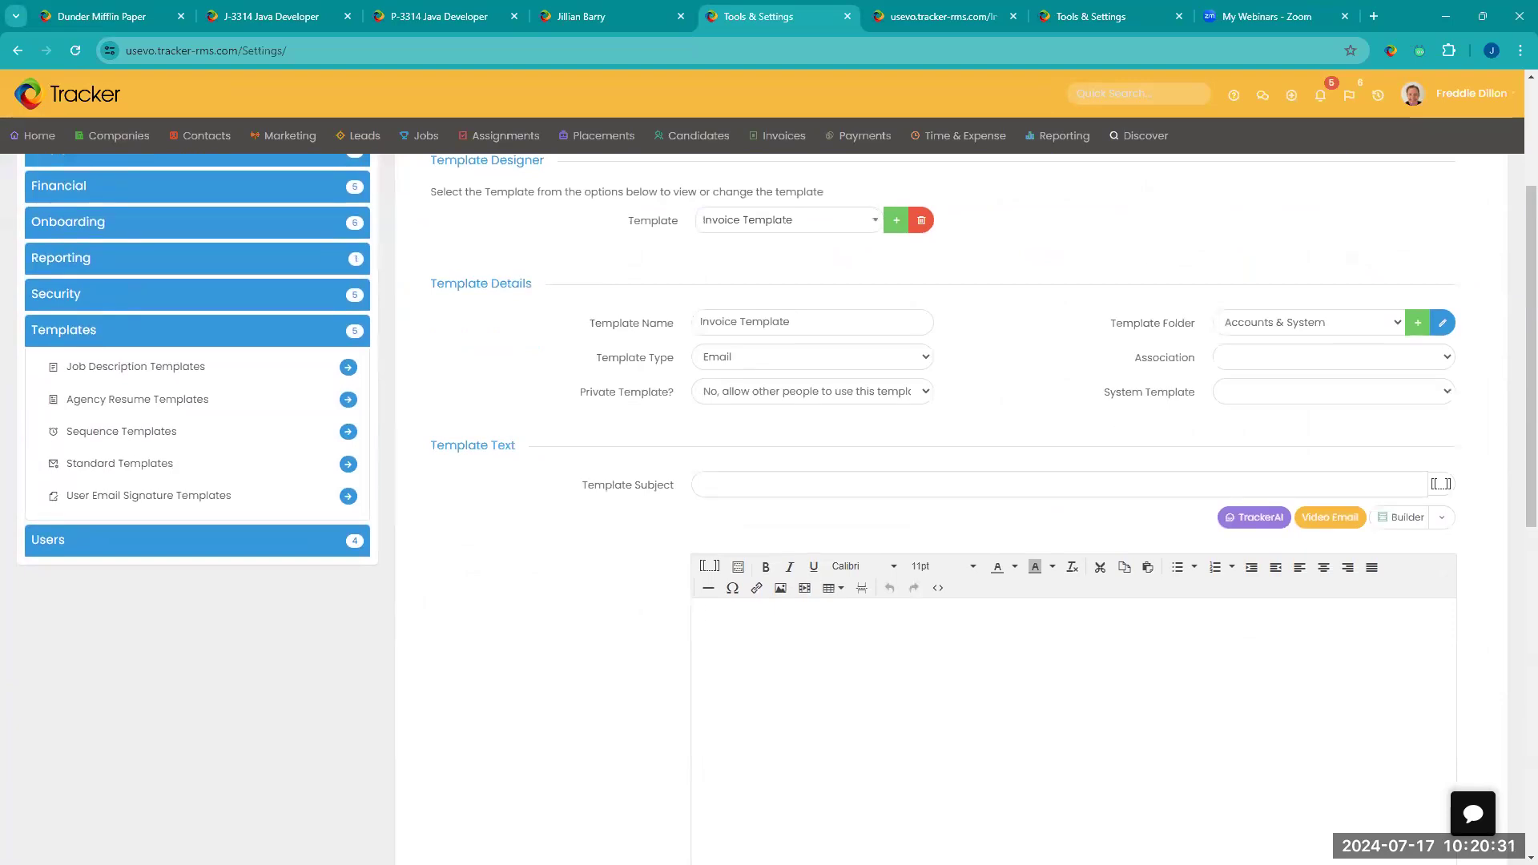
click(1306, 394)
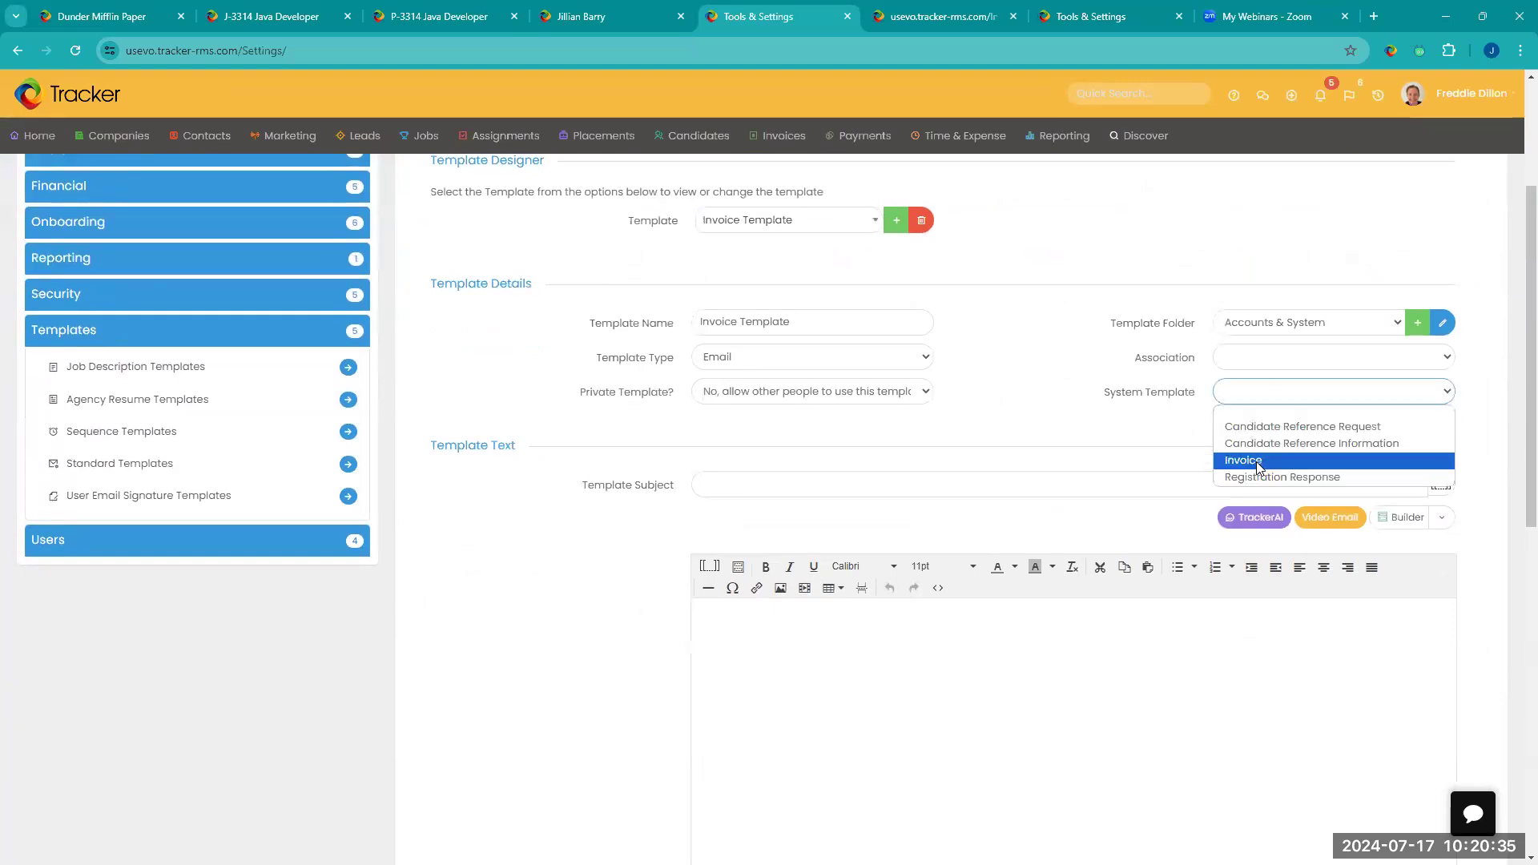
Step: Search for "sales", load the Sales Invoice template, and examine its layout and image insertion options without inserting anything
click(774, 227)
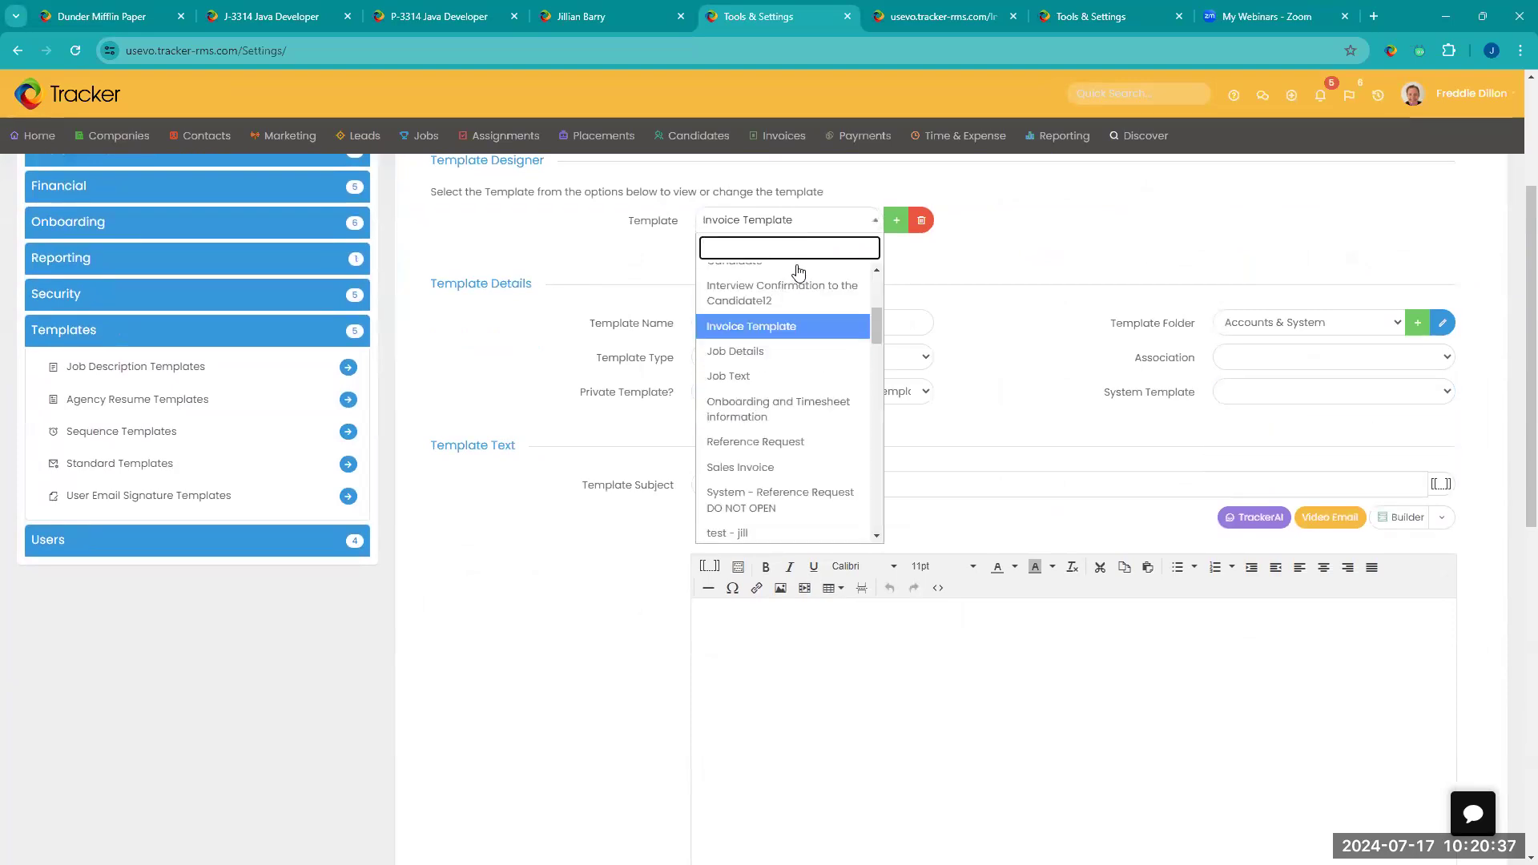
text(sales)
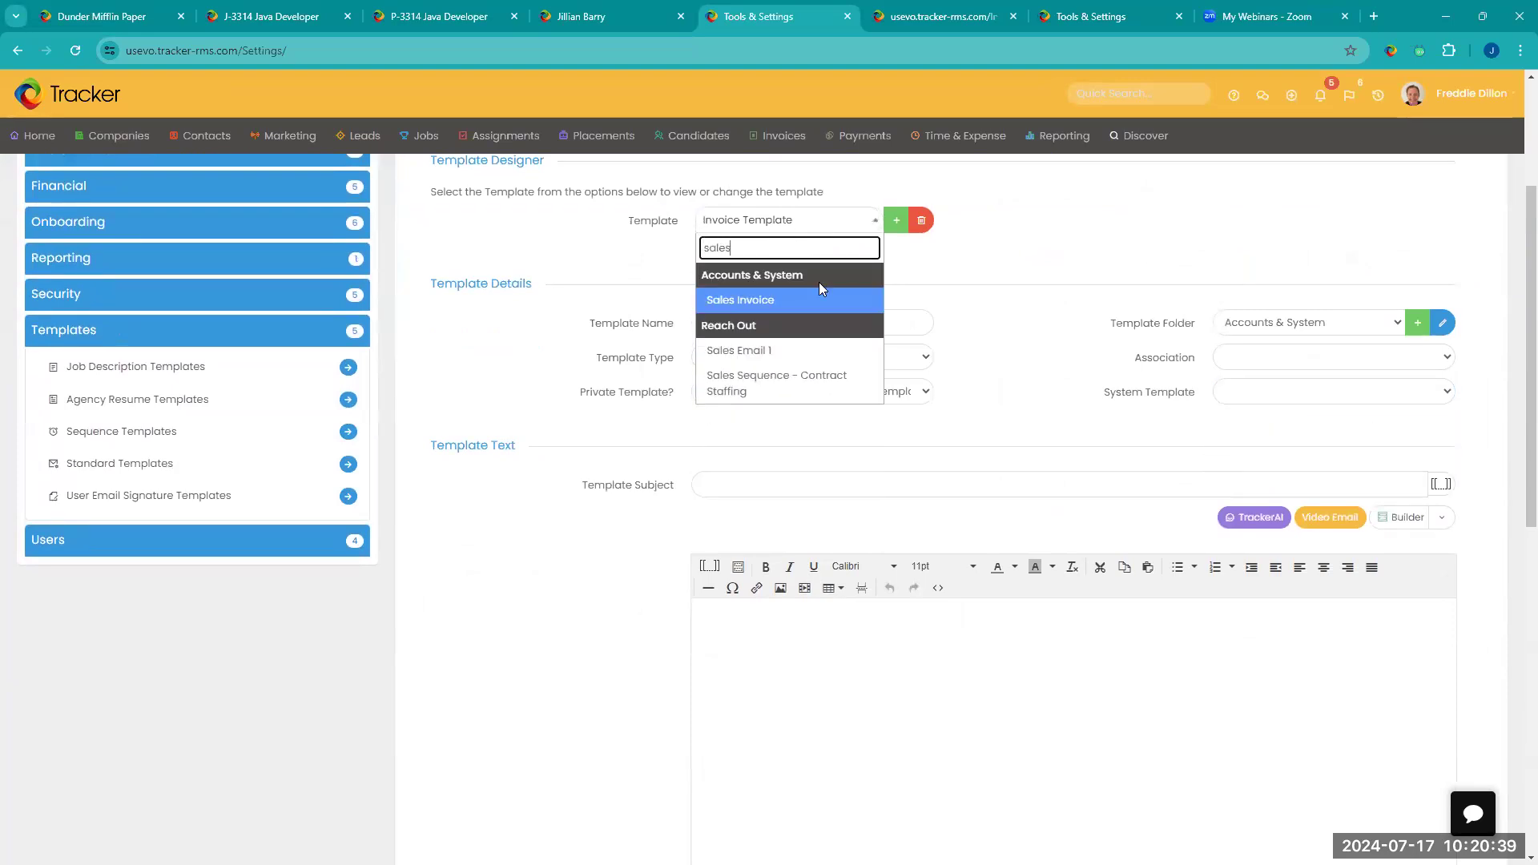
click(774, 305)
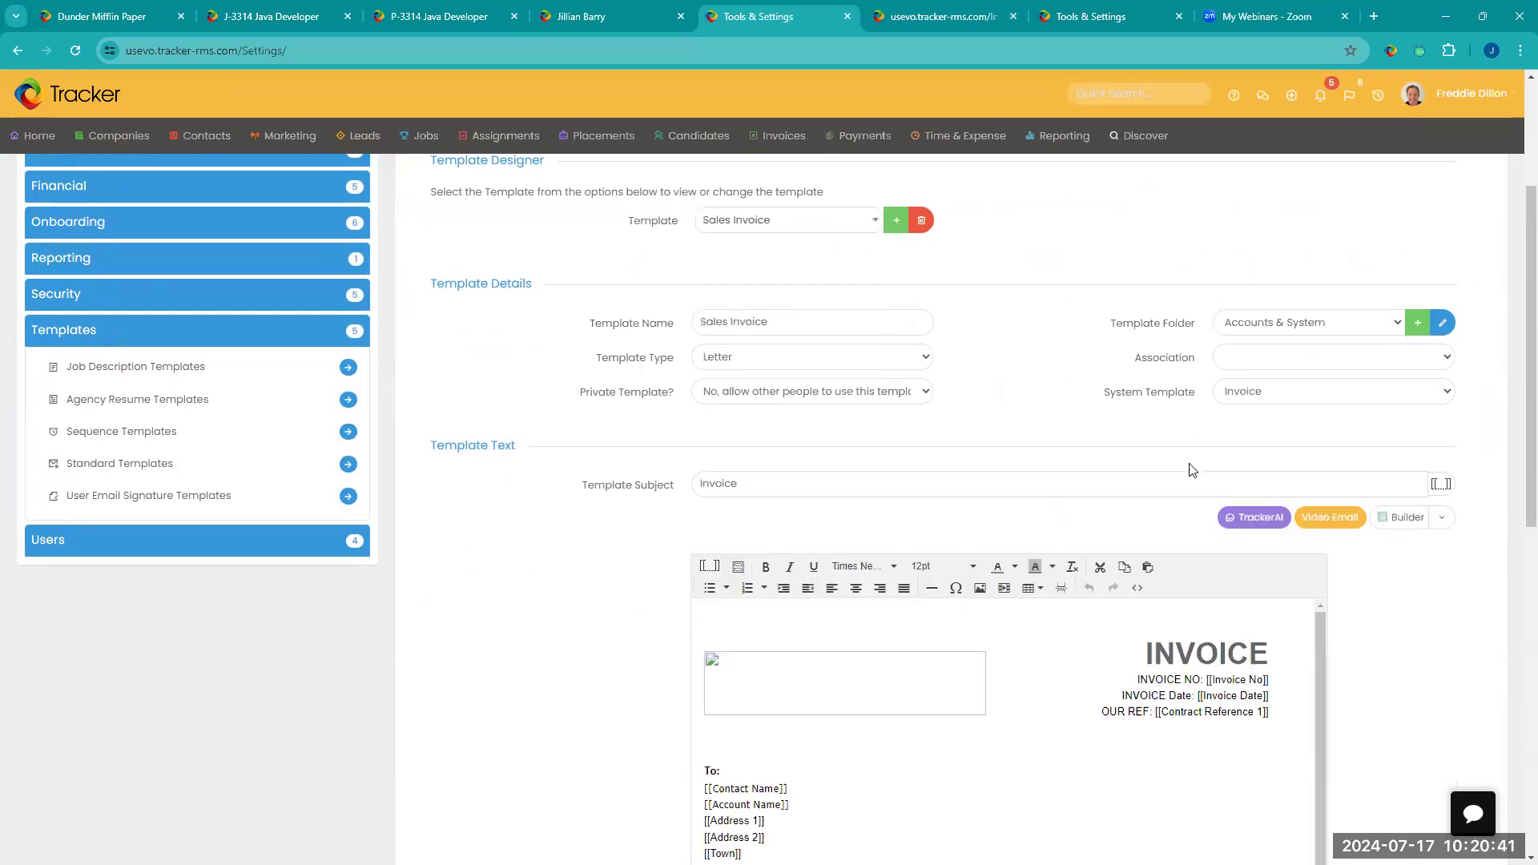
scroll(965, 443, down, 3)
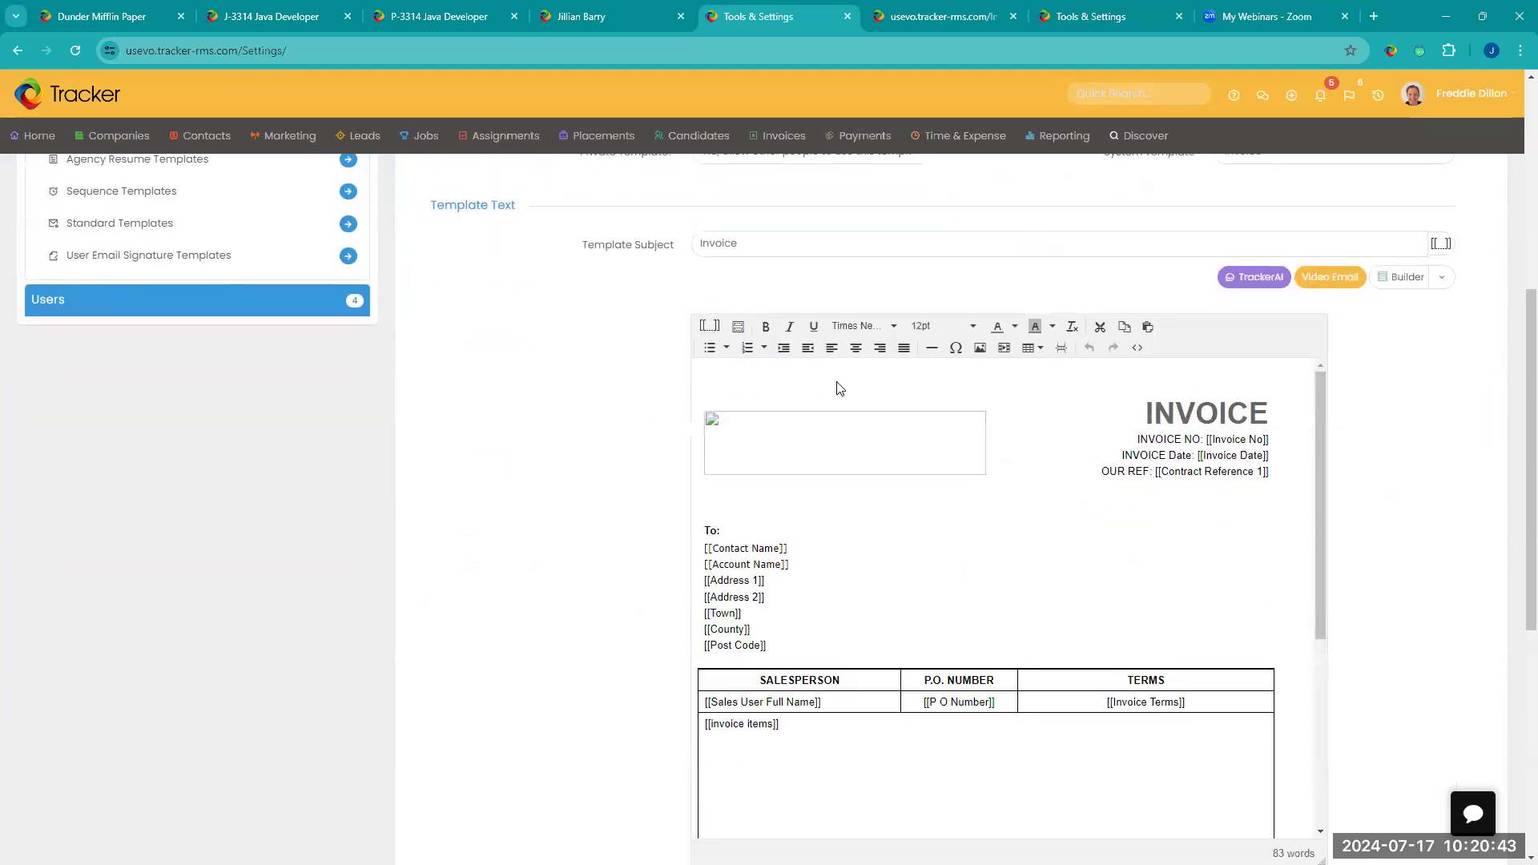
click(979, 349)
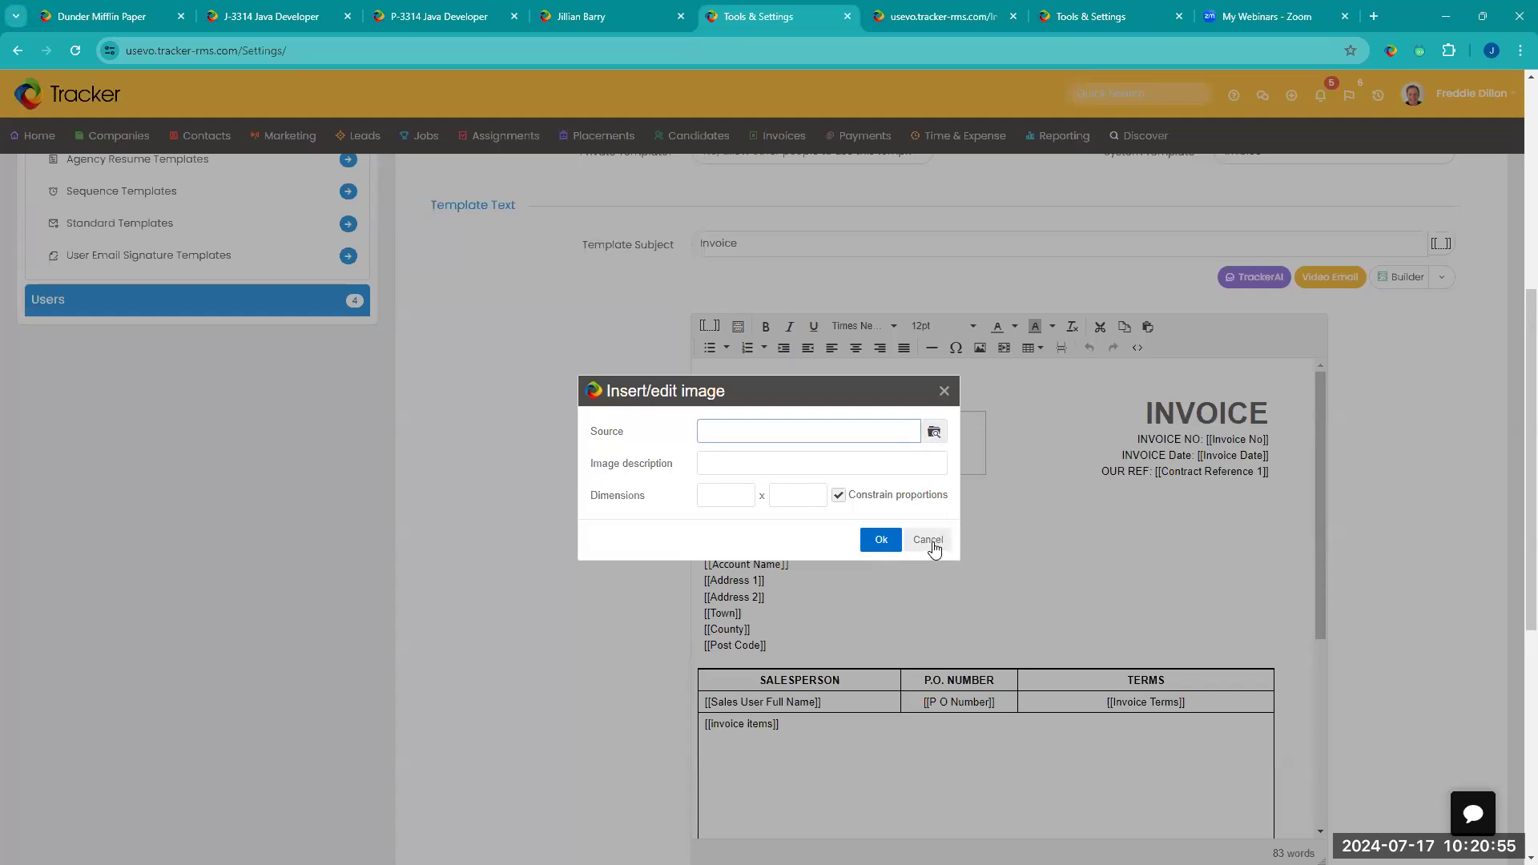
key(Escape)
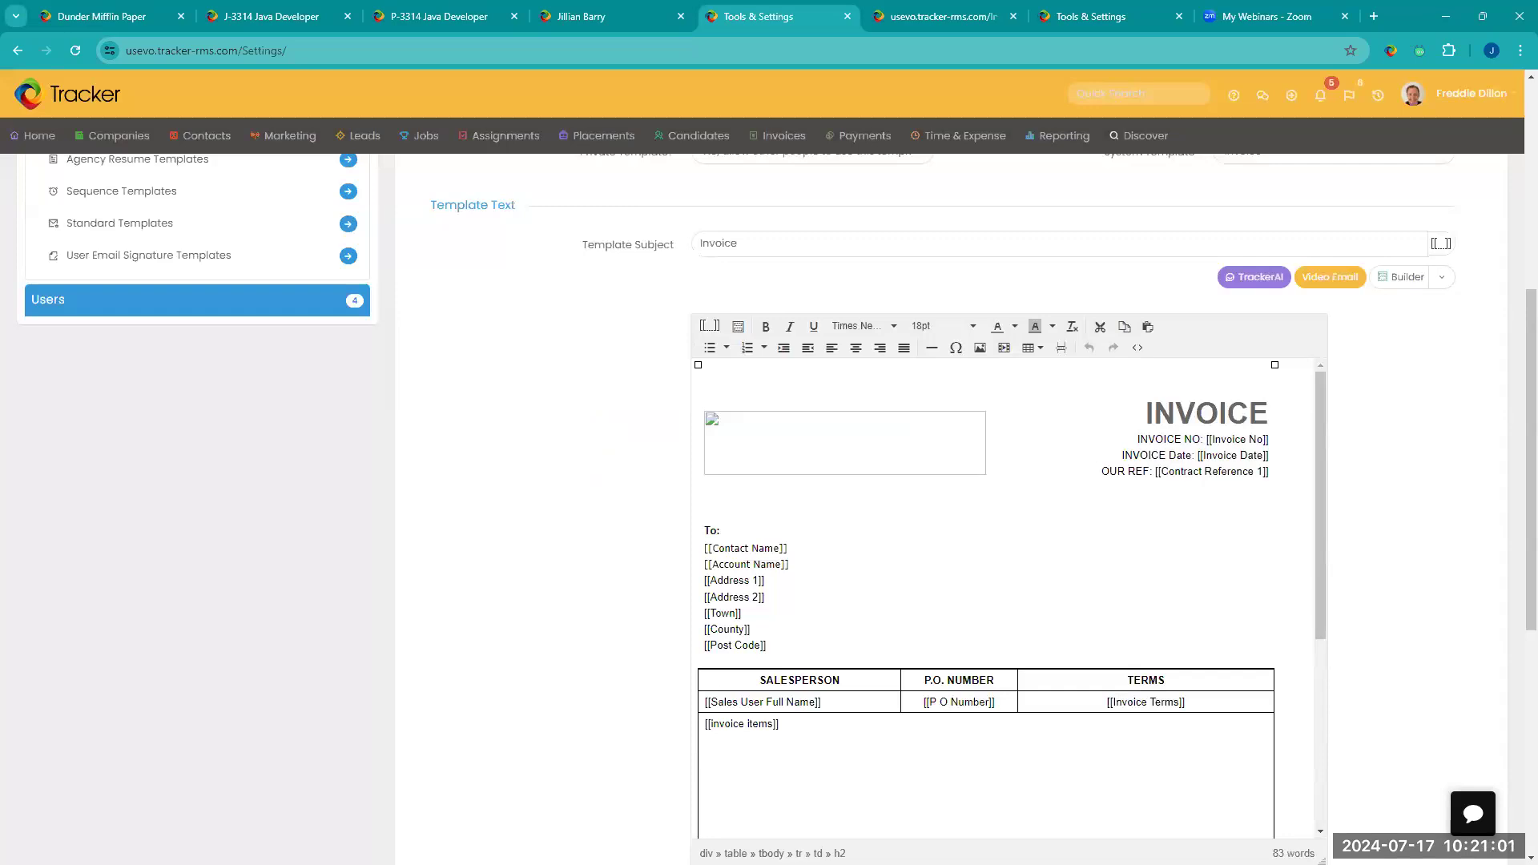
scroll(1002, 513, up, 6)
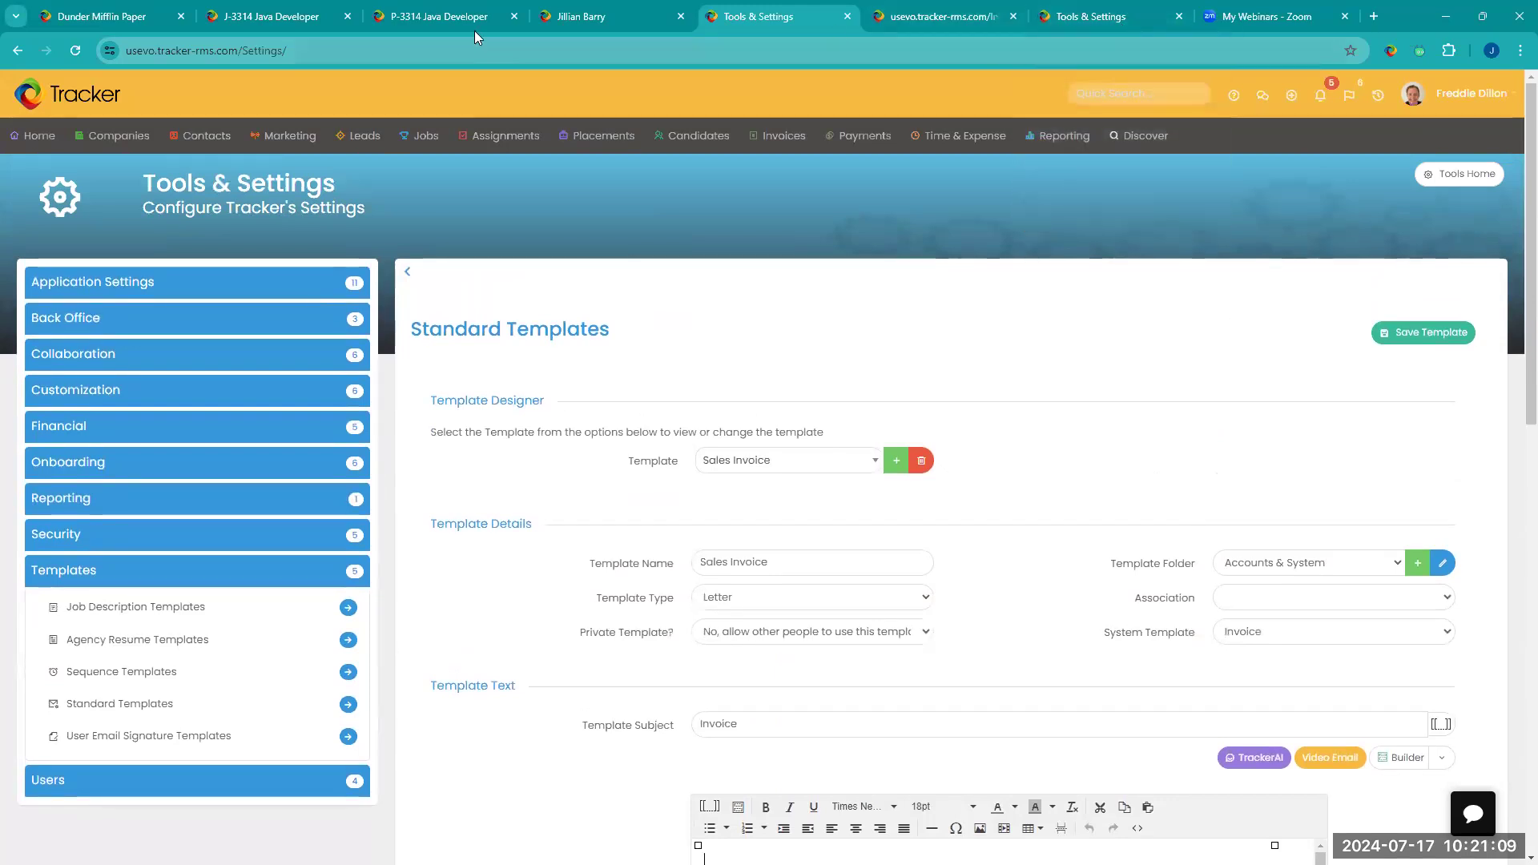
Step: Check the actions offered for the contact's invoice 001955, then return to the full list of invoices
click(567, 20)
click(1172, 128)
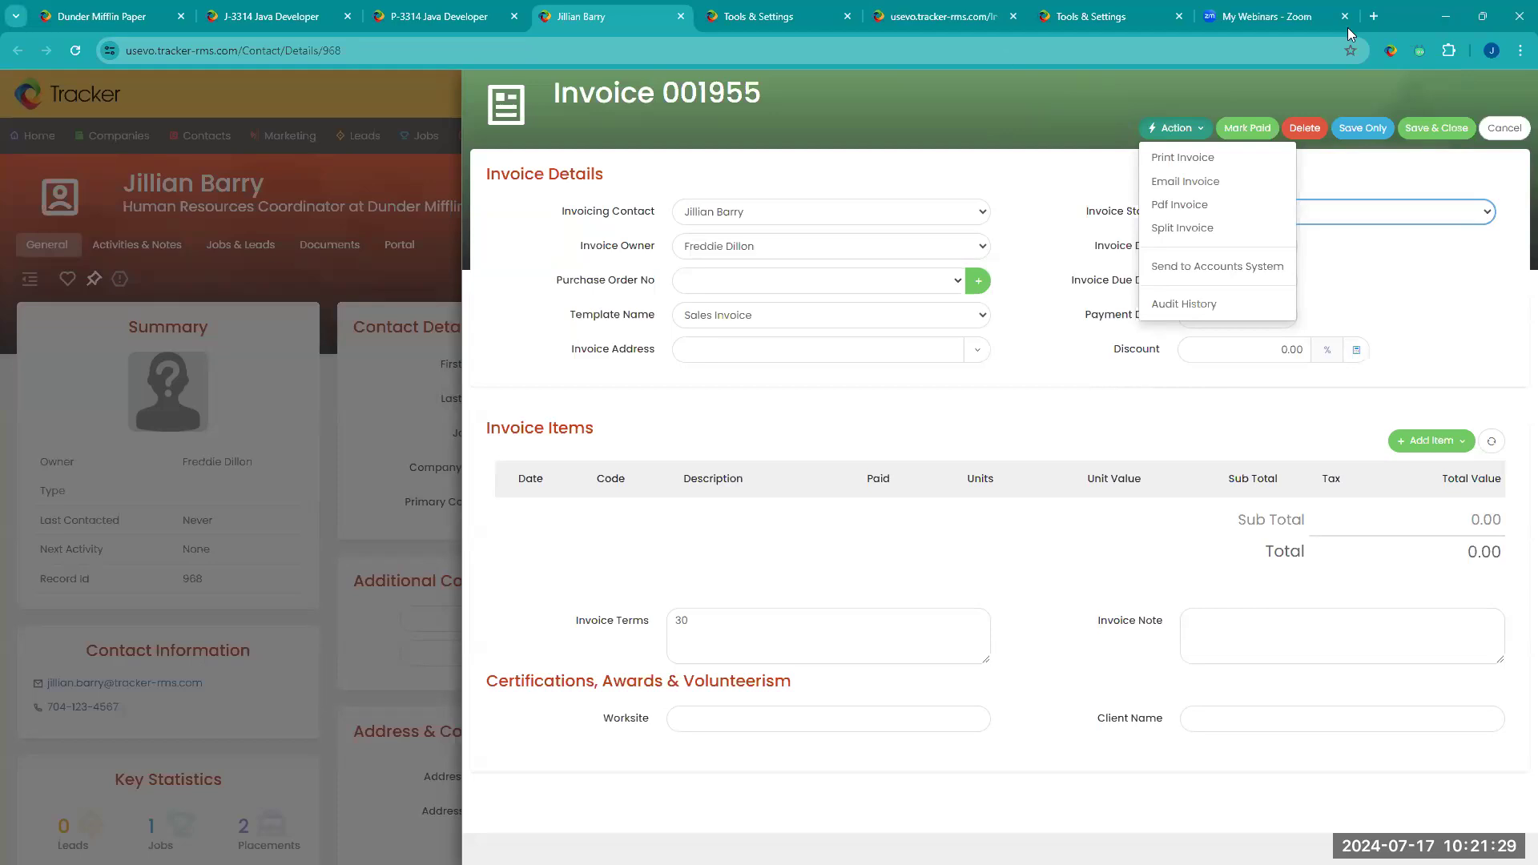
click(1484, 16)
click(973, 97)
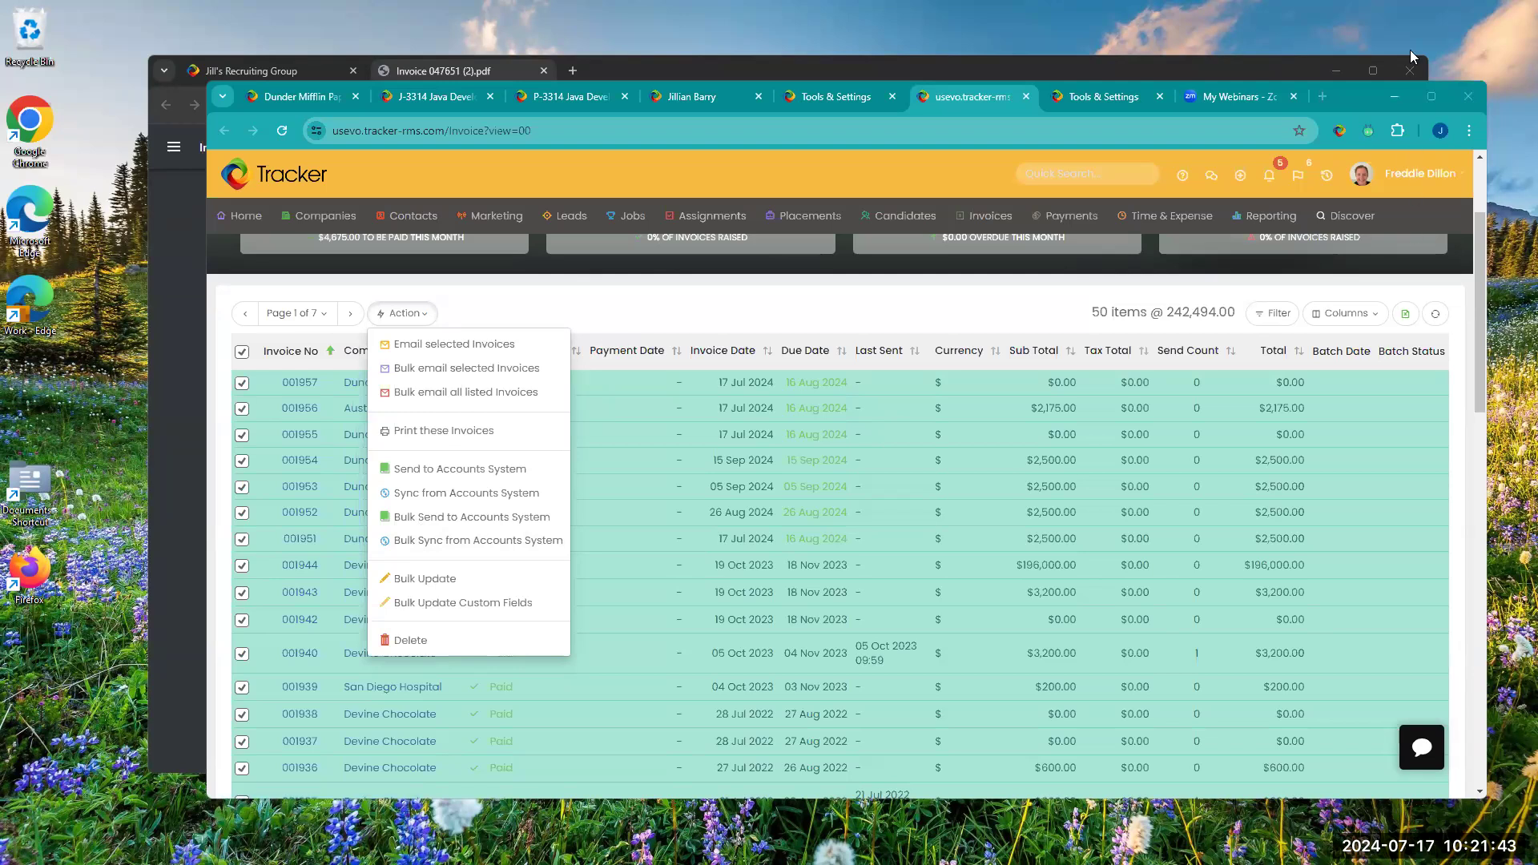
click(1432, 96)
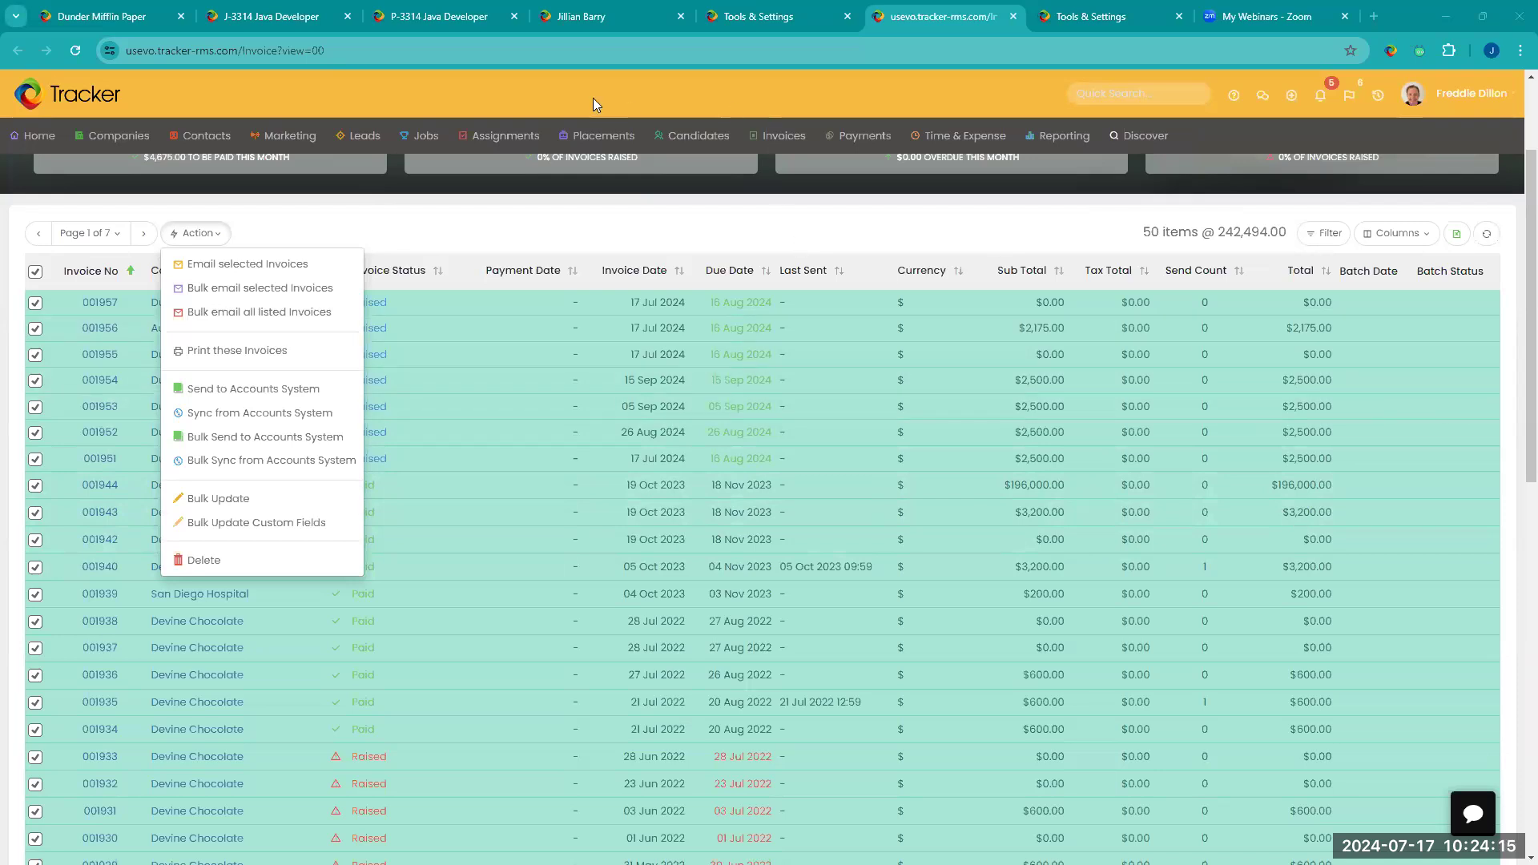
Step: Revisit the drafted invoice email, then review the actions and add-item choices of the contact's invoice 001955
click(497, 23)
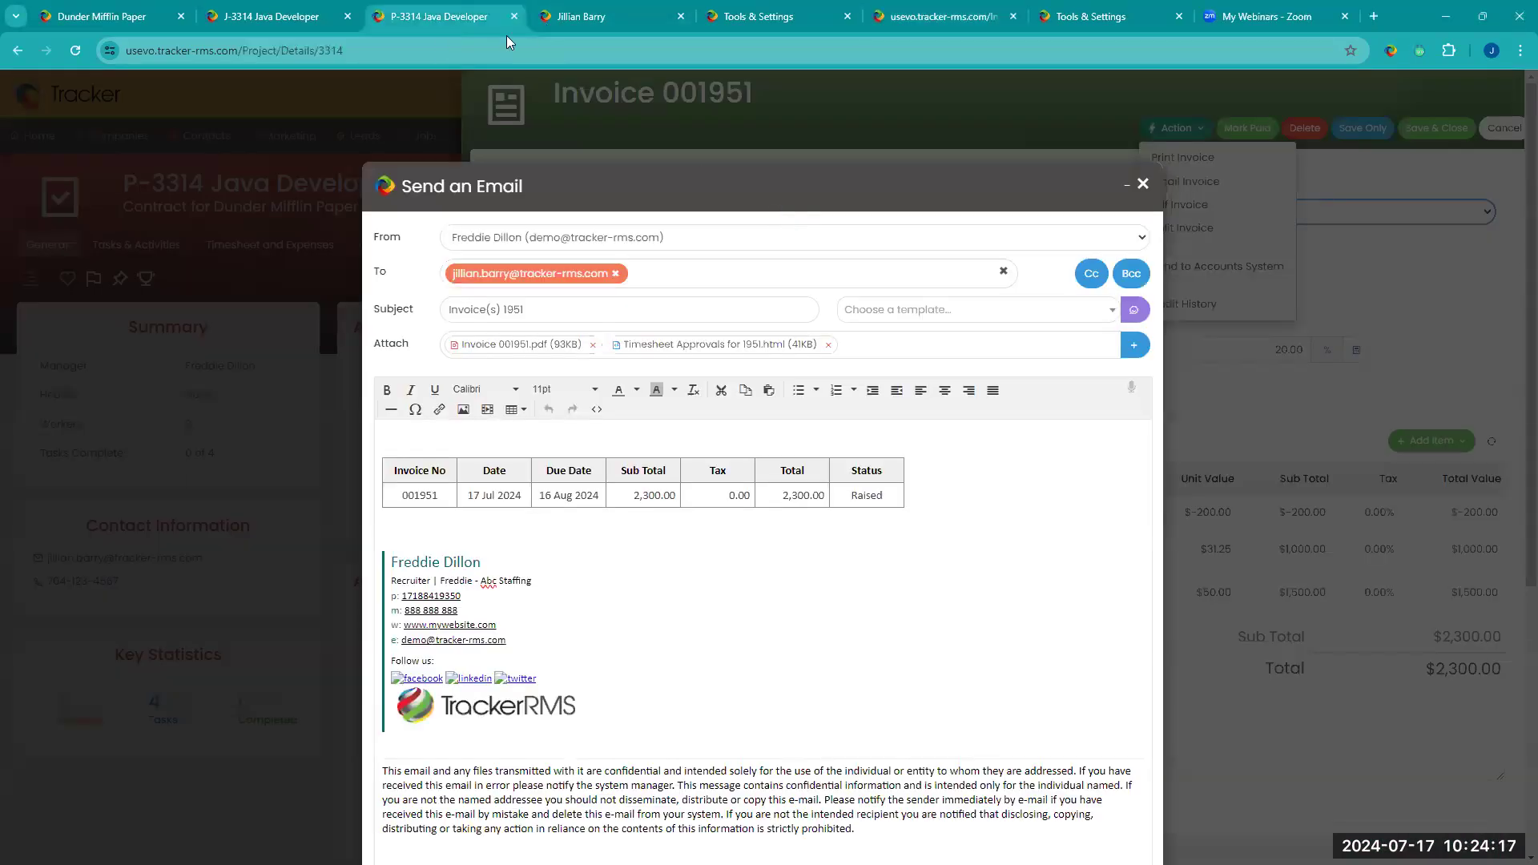
click(579, 16)
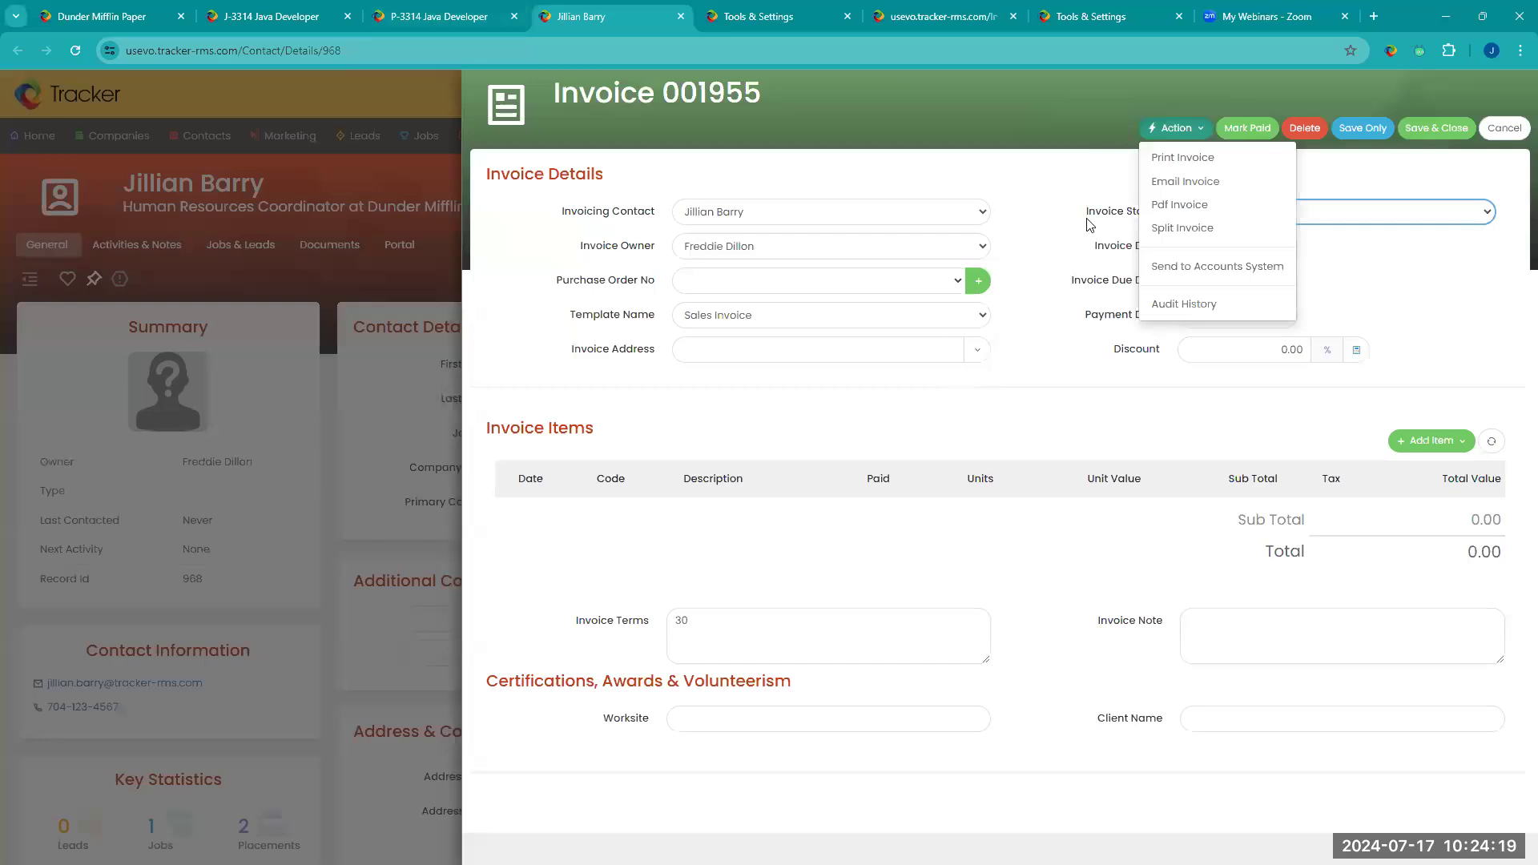
click(1062, 276)
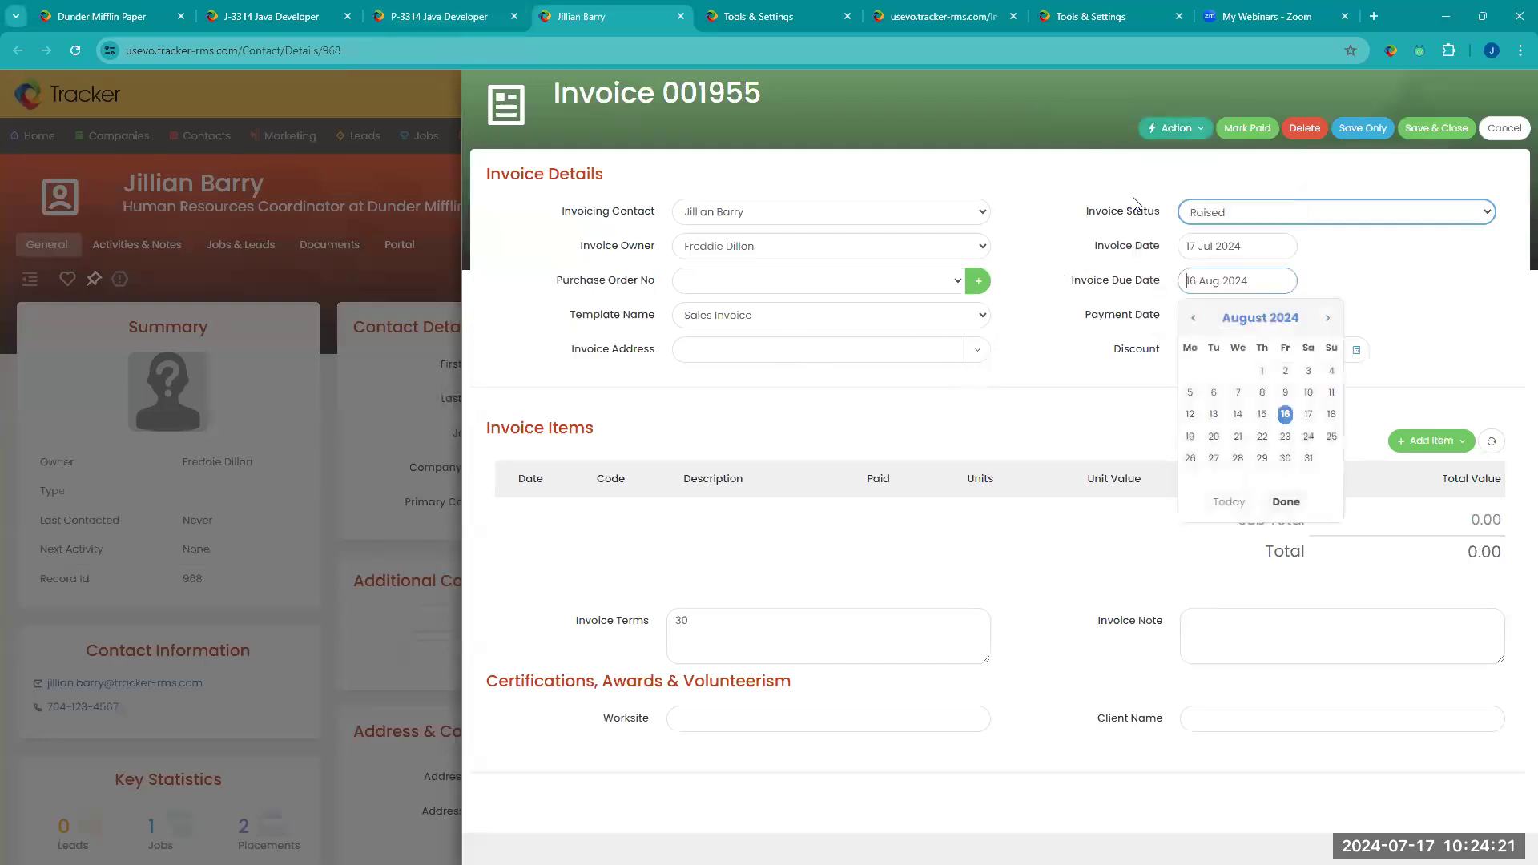
click(1174, 137)
click(1445, 449)
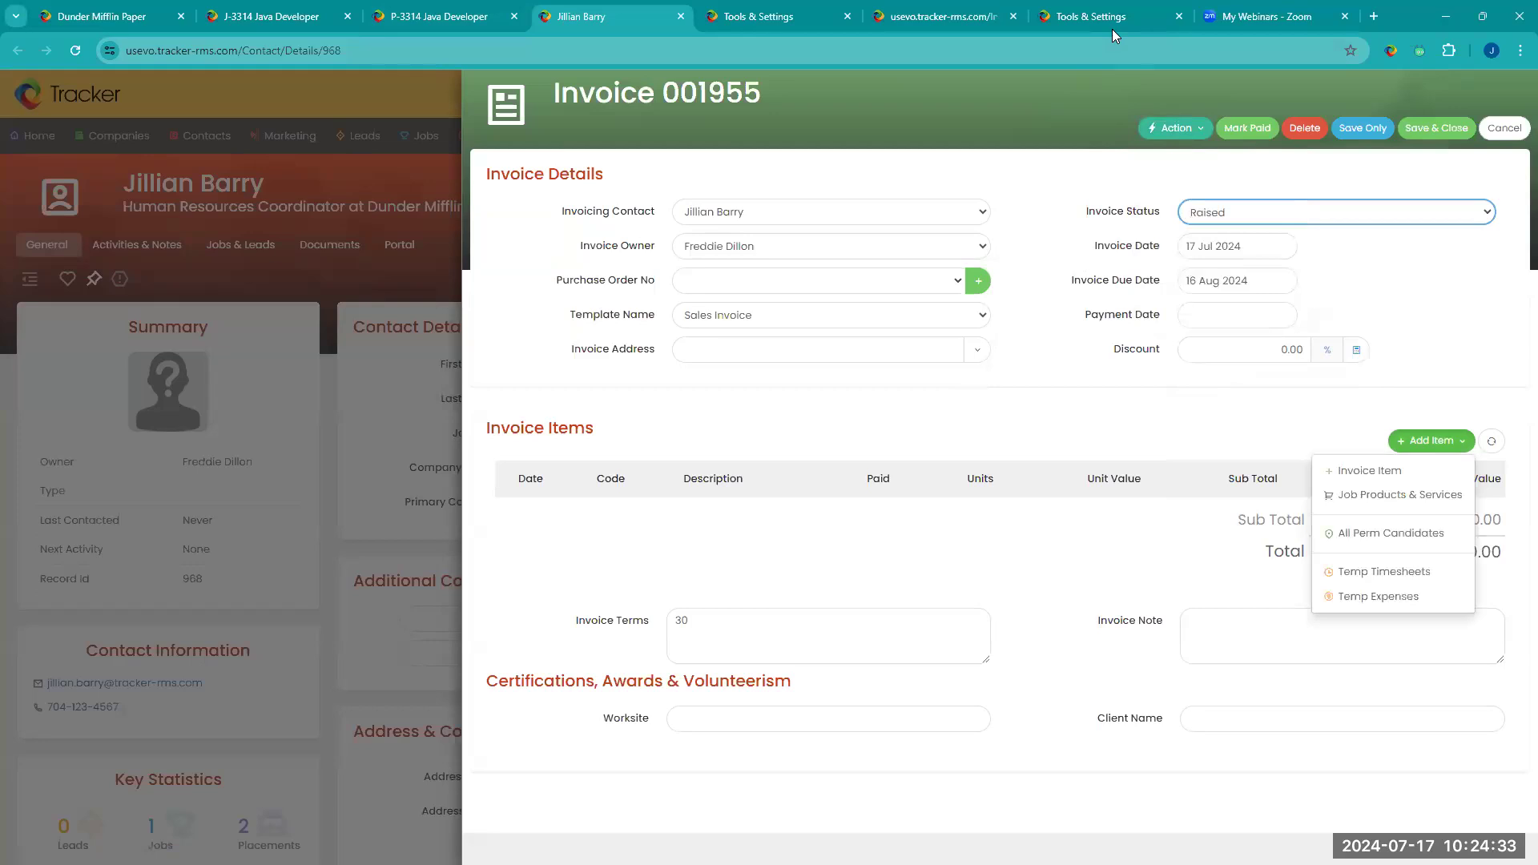
Step: Return to the invoice list and recap the bulk actions available for the selected invoices
click(1089, 24)
click(953, 25)
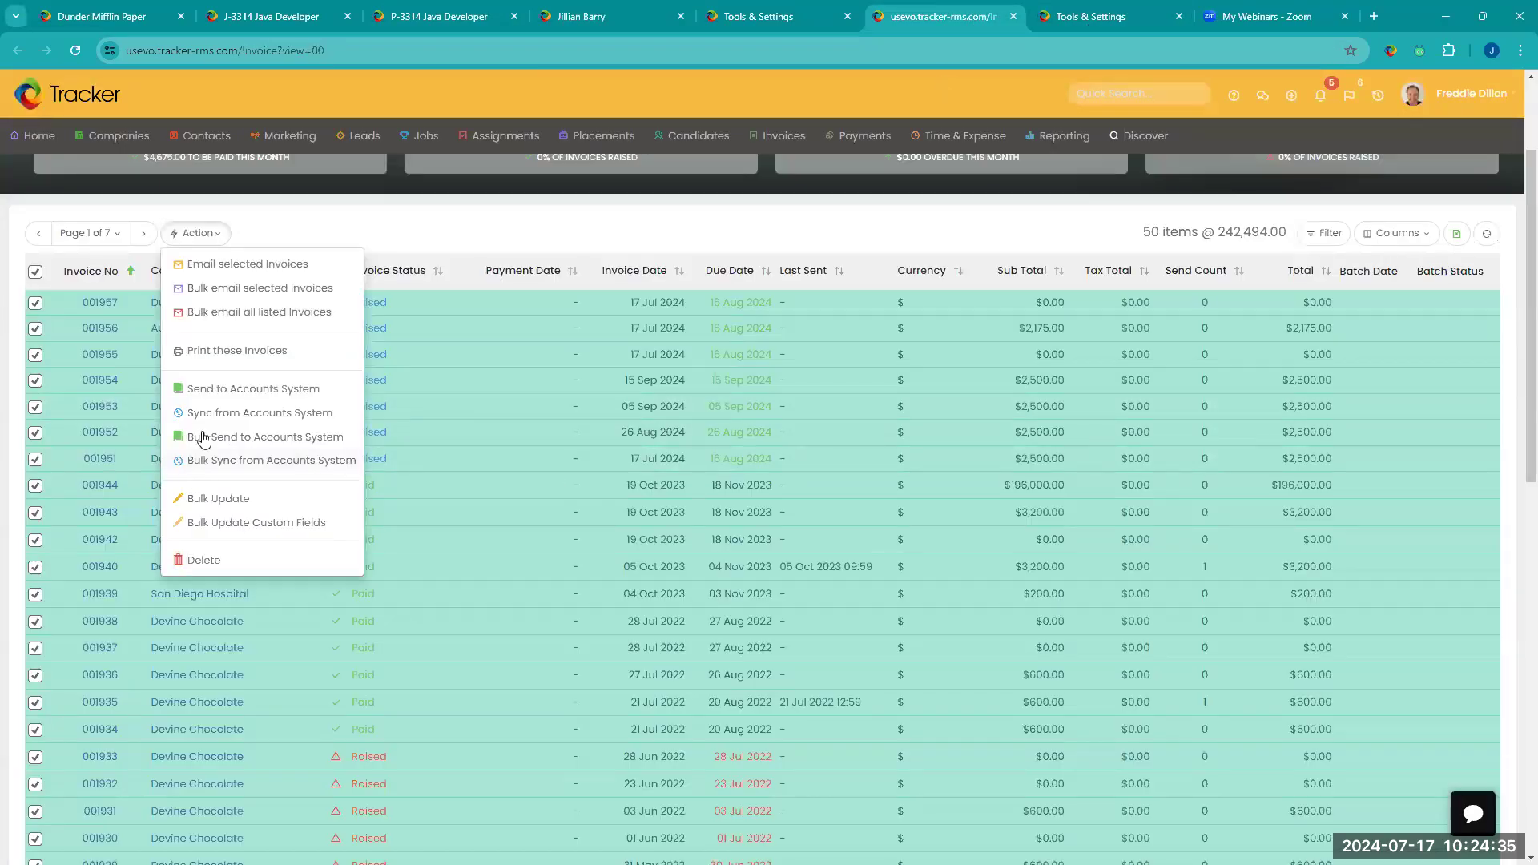
click(278, 500)
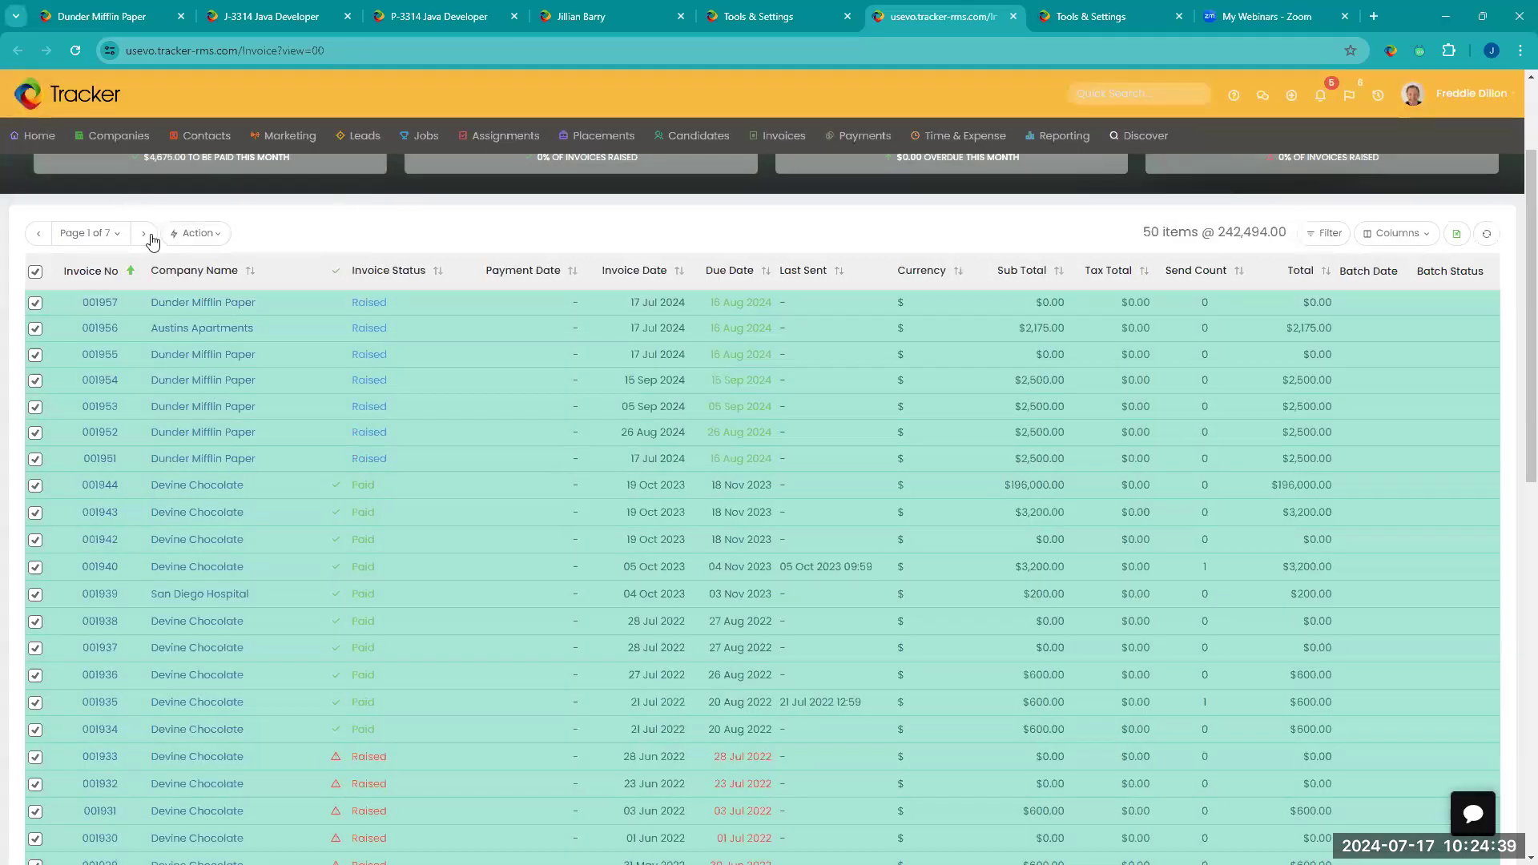
click(194, 234)
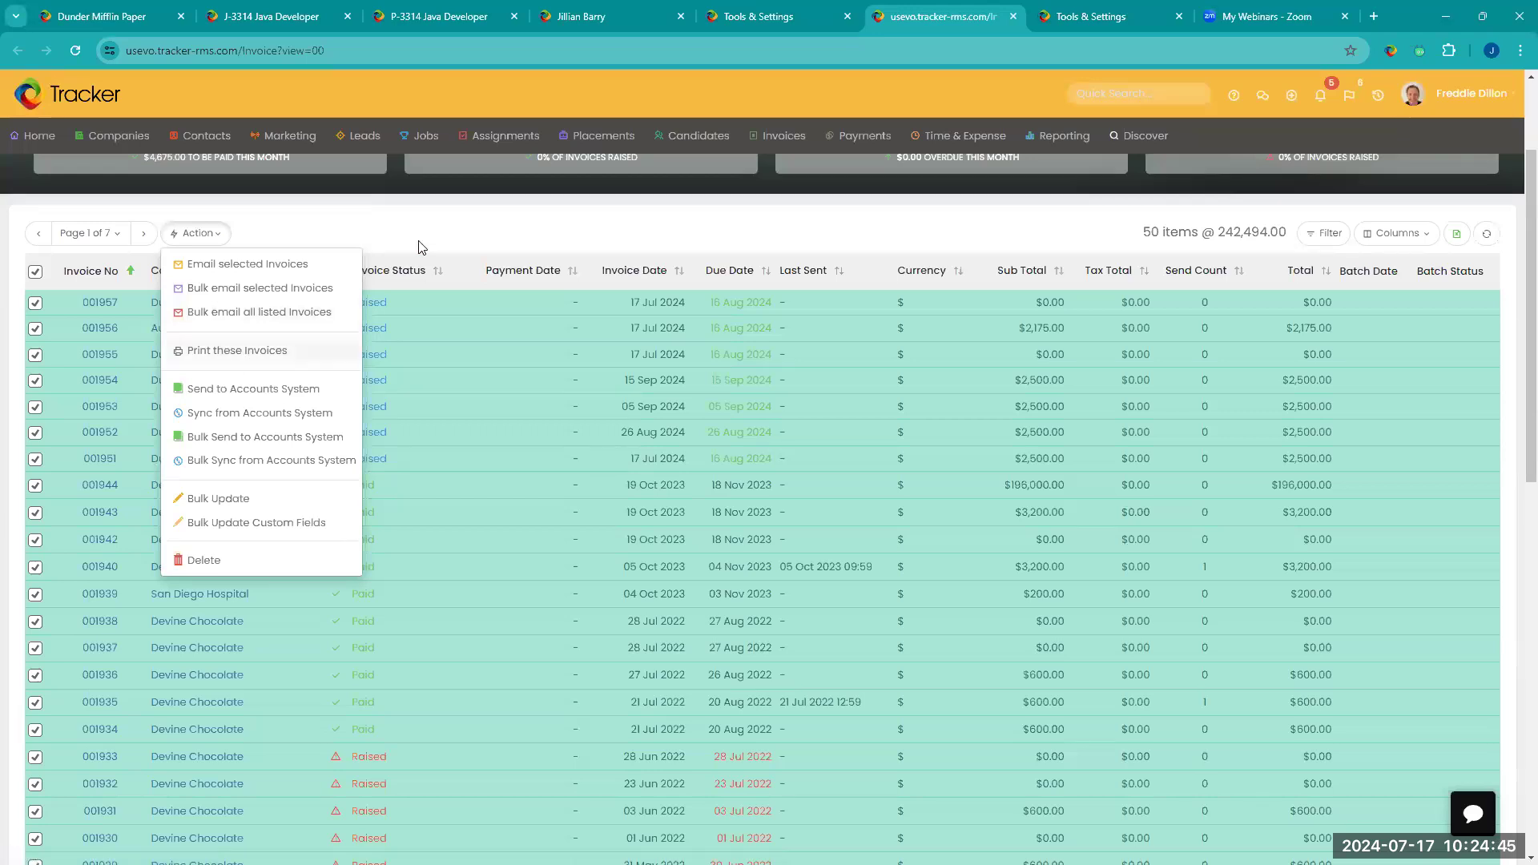
scroll(497, 232, up, 2)
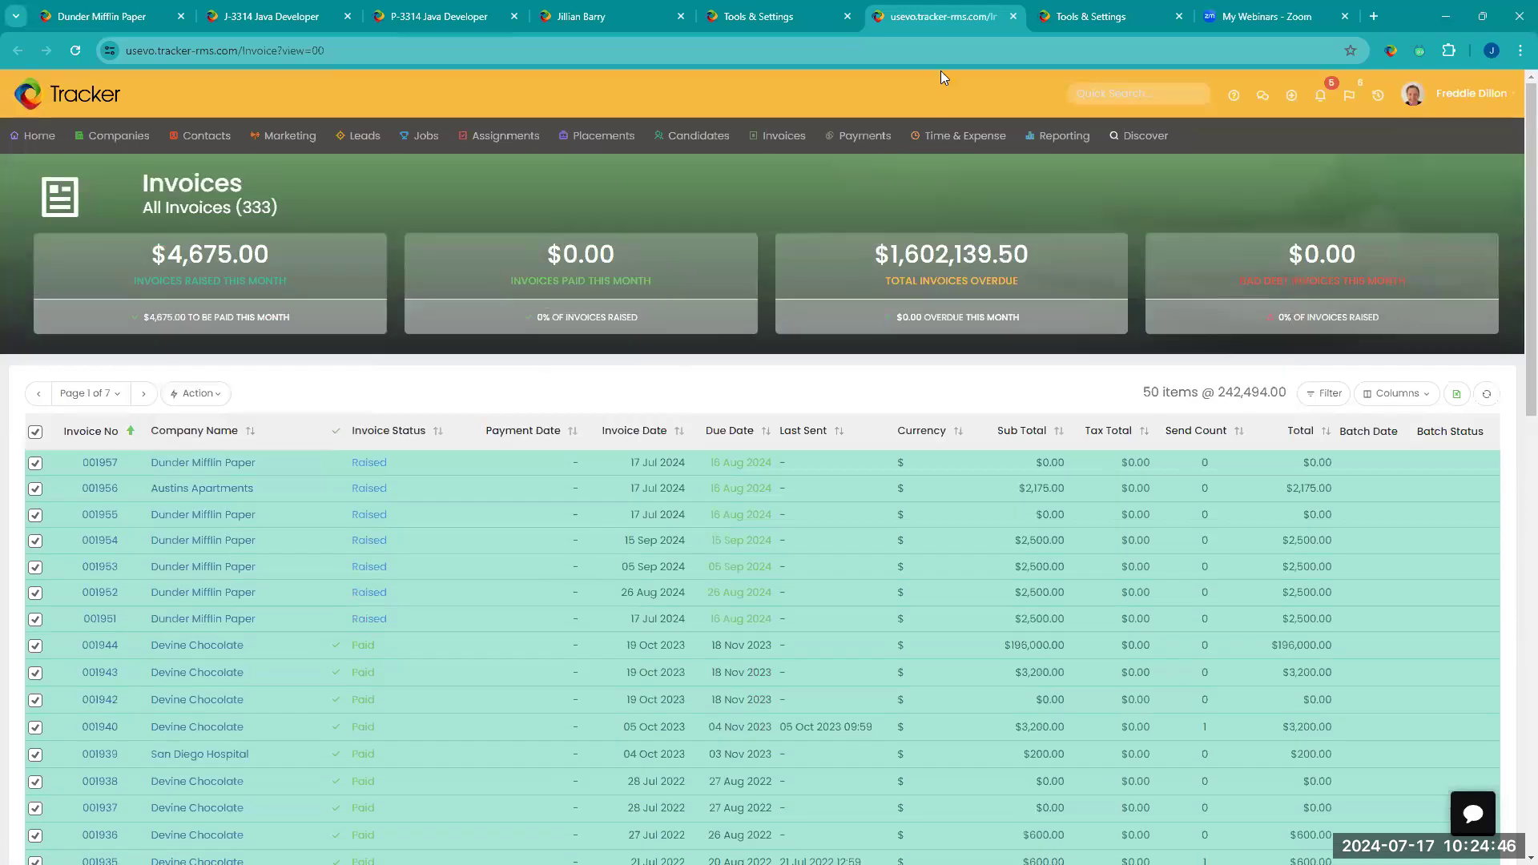
Step: Go to the timesheets page, select all timesheets, and open the Generate Invoices settings for them
click(758, 22)
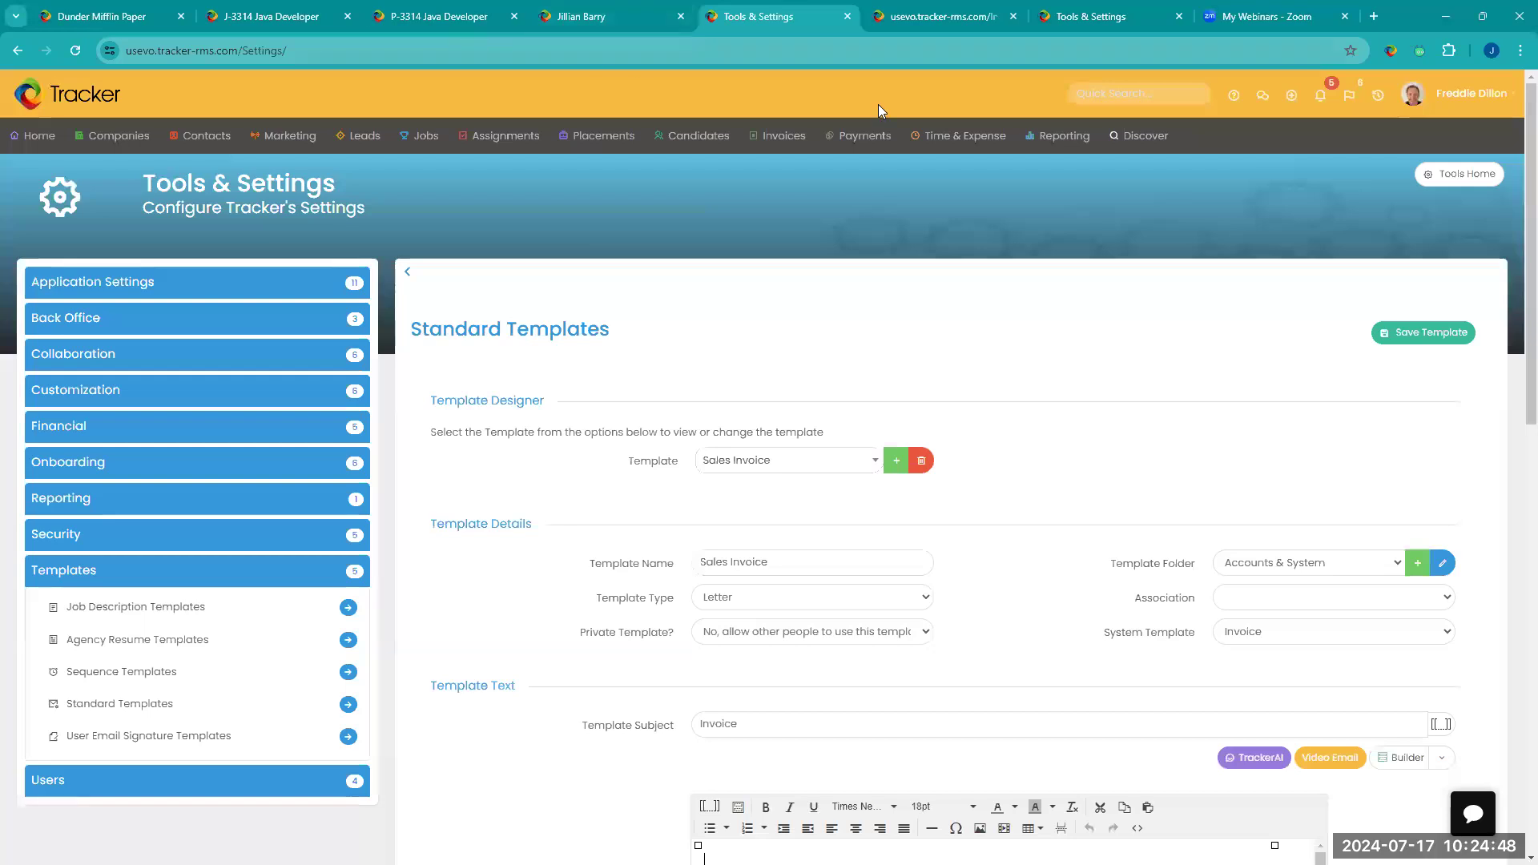
mouse_move(962, 136)
click(974, 166)
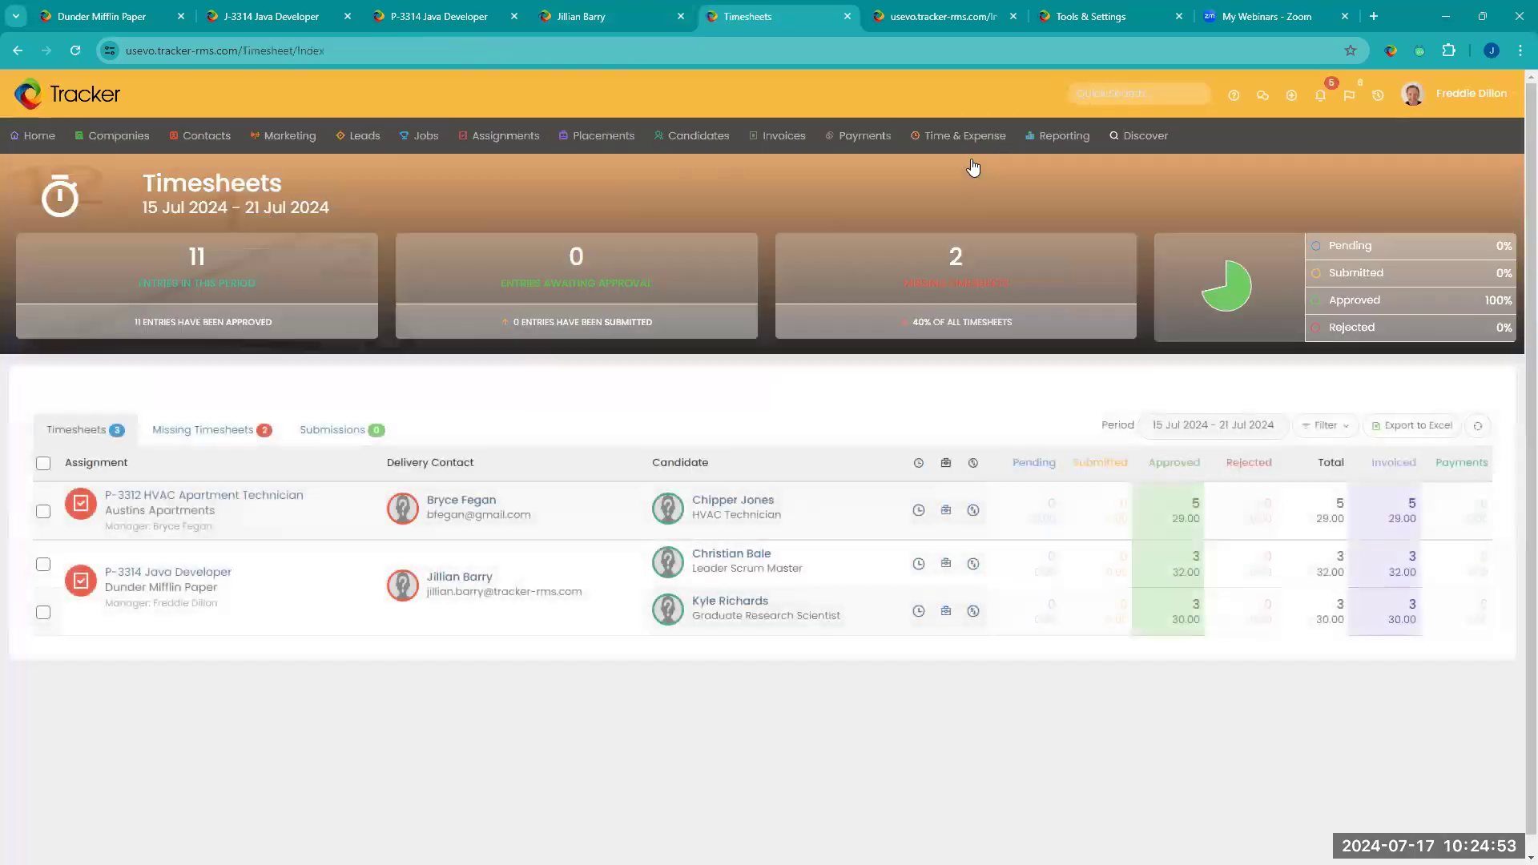
click(44, 464)
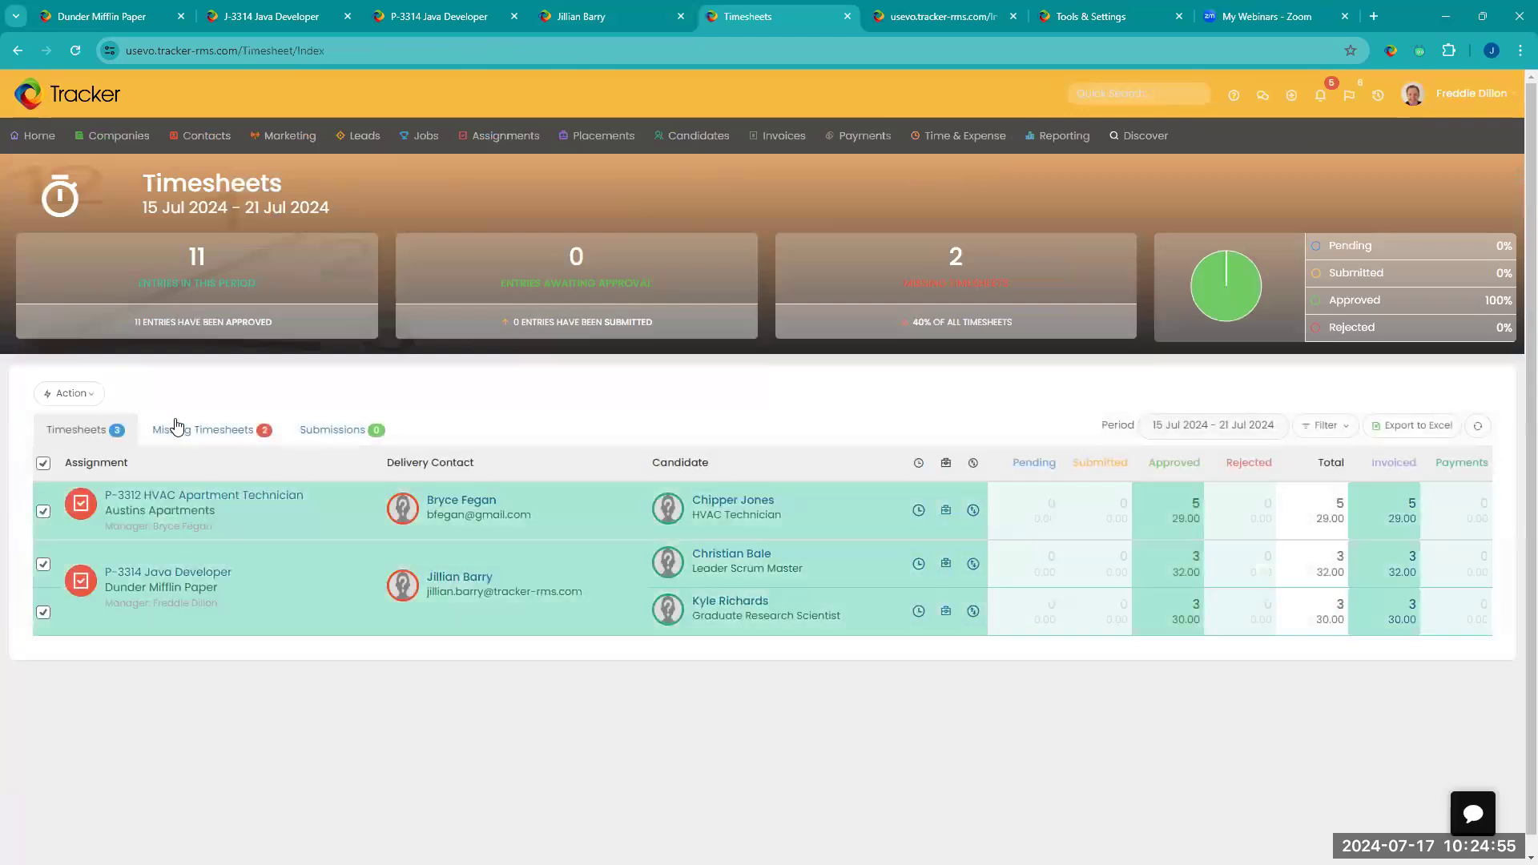
click(66, 394)
click(164, 660)
scroll(877, 433, down, 2)
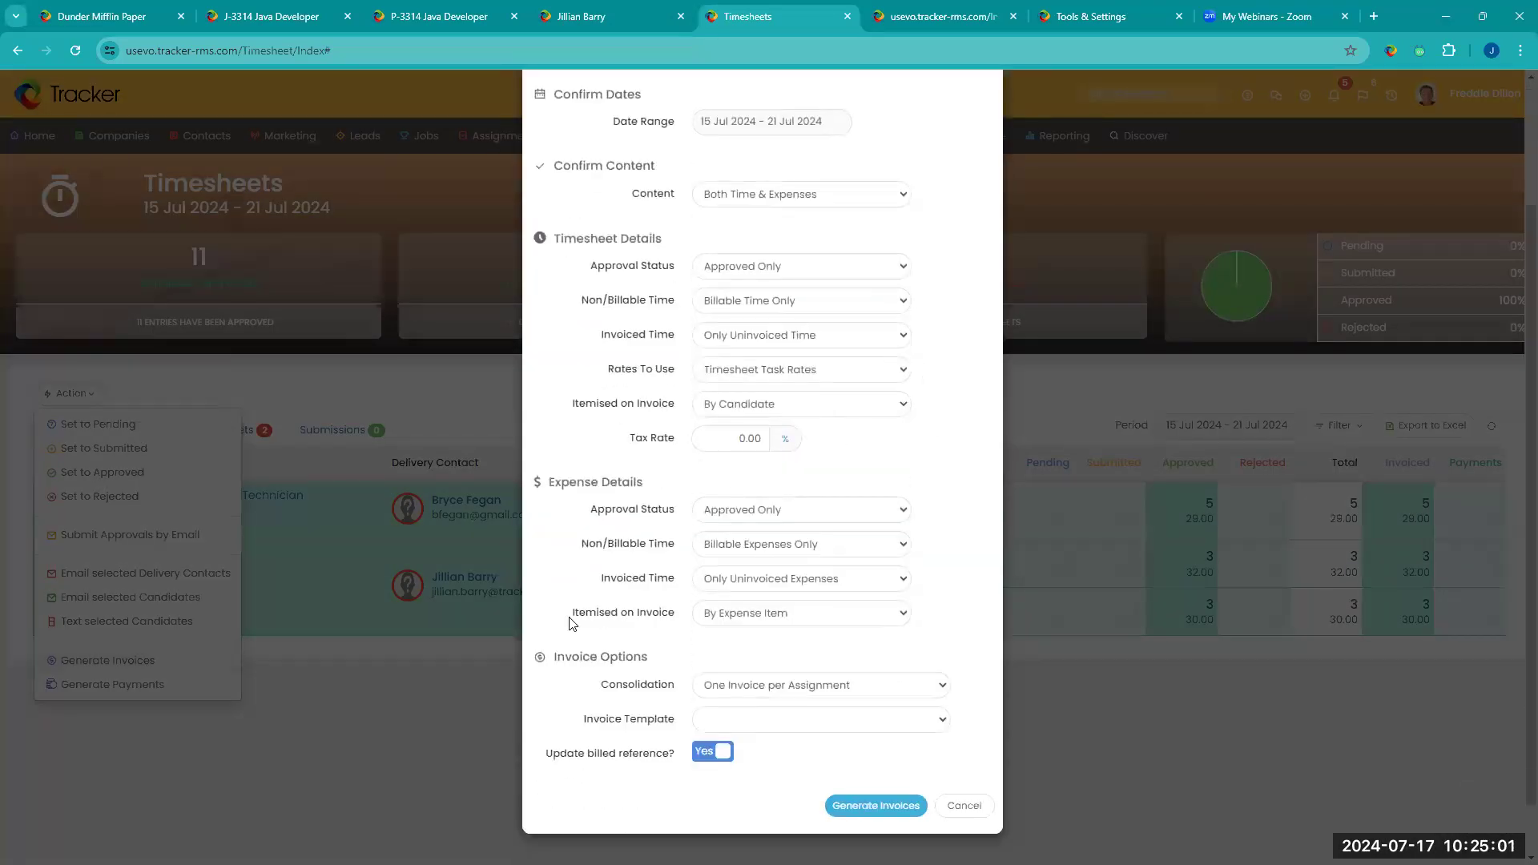
Step: Review the invoice consolidation and expense itemisation options, then cancel the invoice generation
click(897, 685)
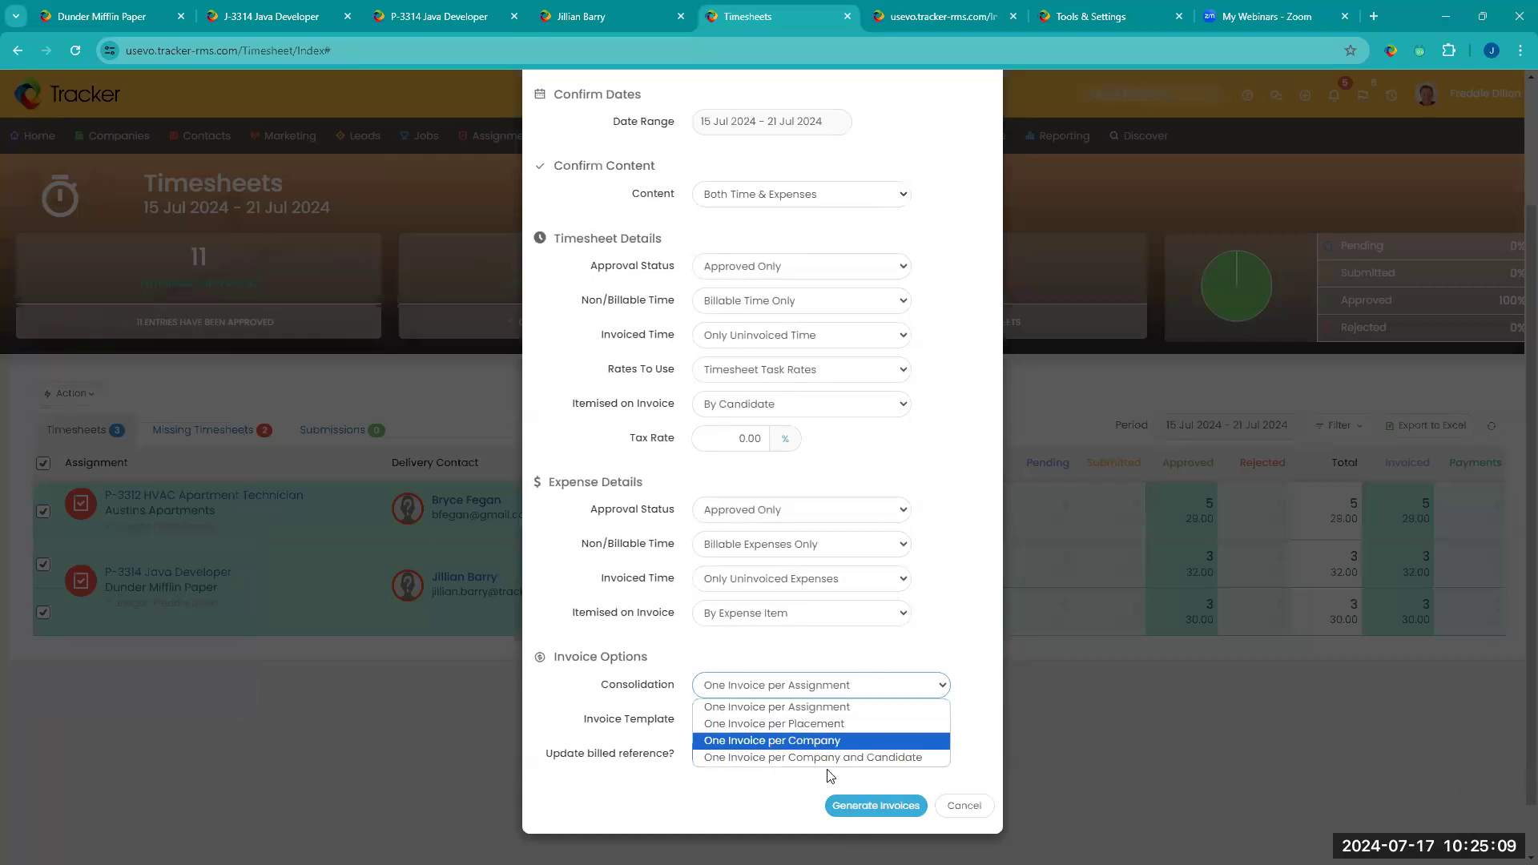
click(923, 692)
click(908, 621)
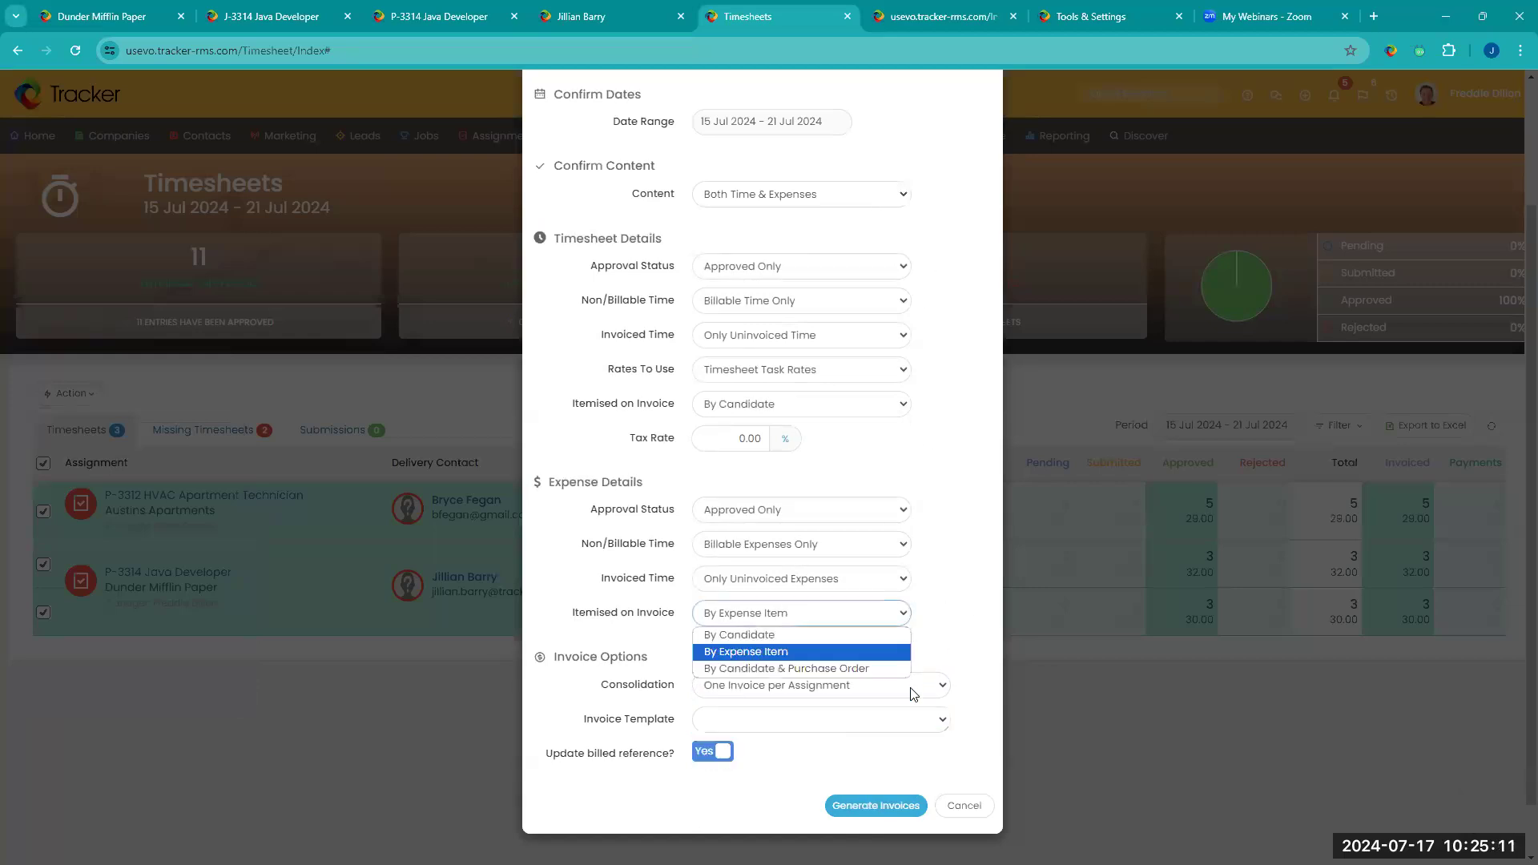
click(1002, 612)
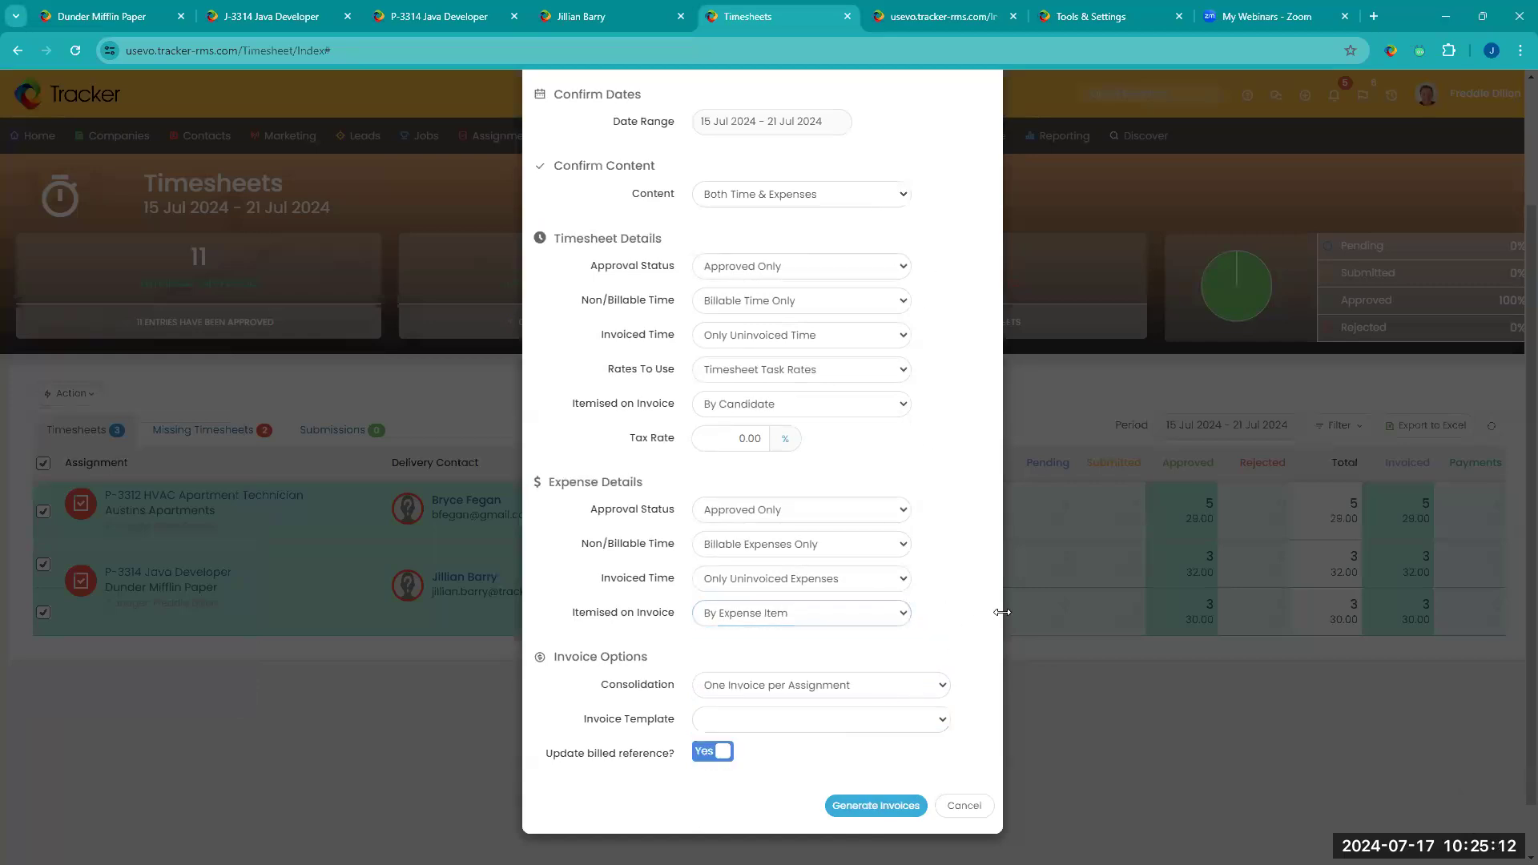
click(964, 808)
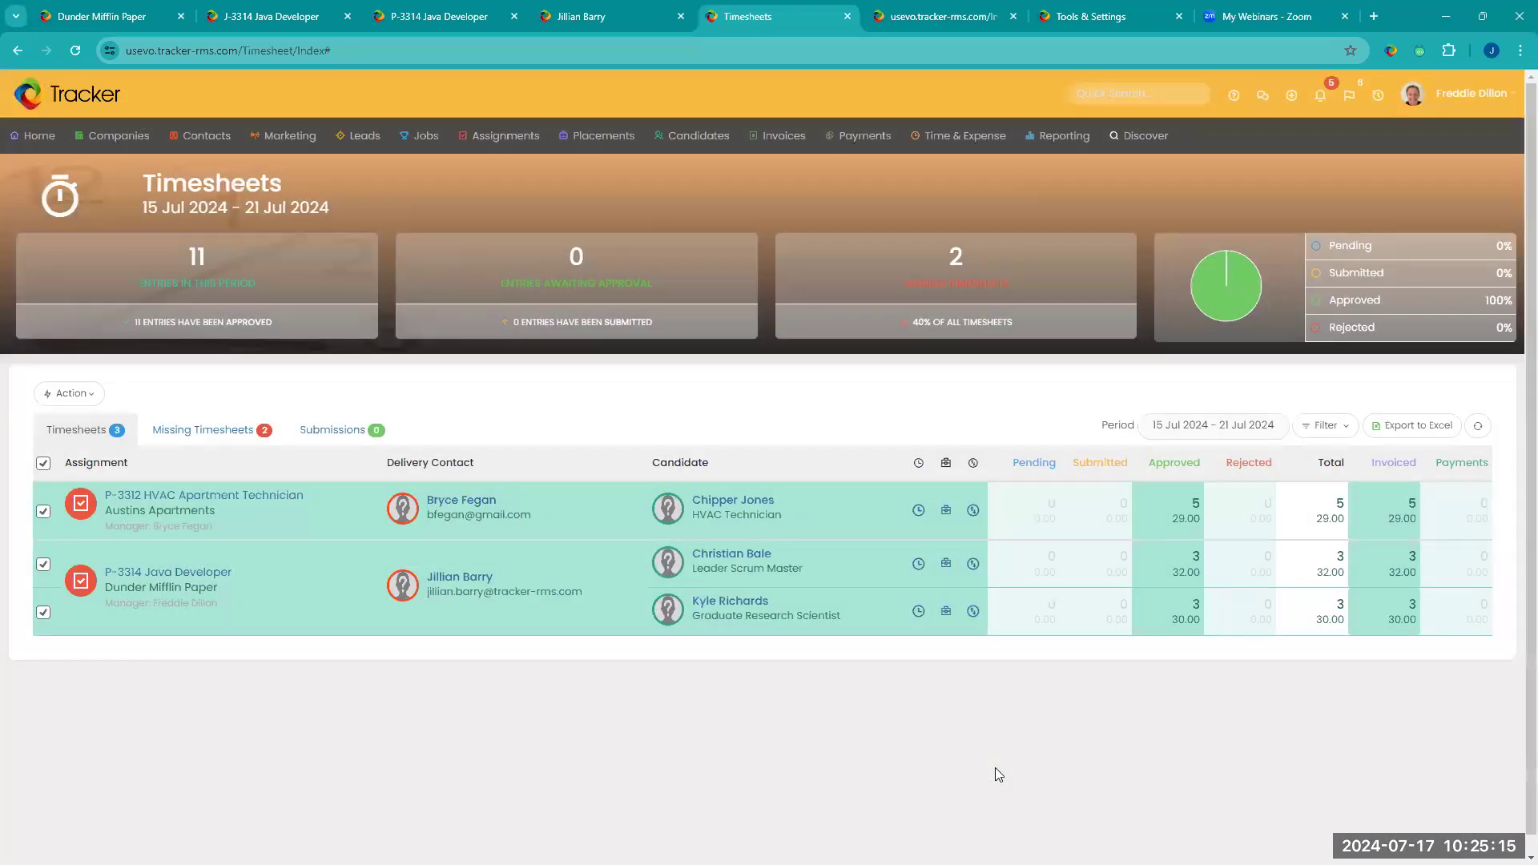